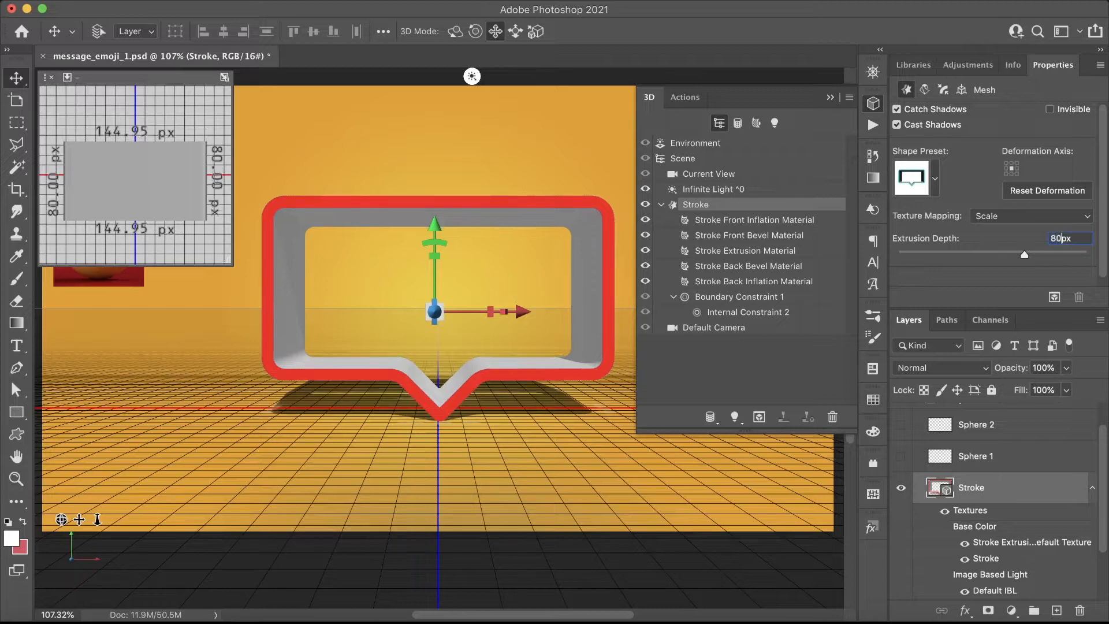
# Set the Stroke mesh's extrusion depth to 60 px.
pyautogui.press('BackSpace')
pyautogui.press('BackSpace')
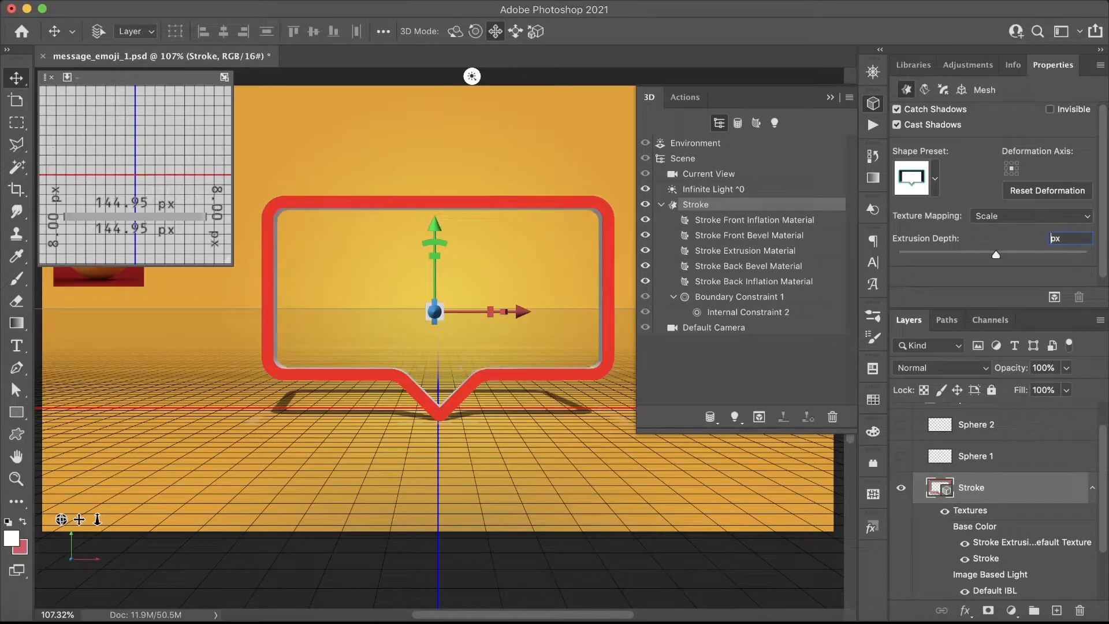
pyautogui.write('60')
pyautogui.press('Return')
# Bevel the Stroke mesh's front cap with a convex rounded contour and a width of 50%.
pyautogui.click(942, 90)
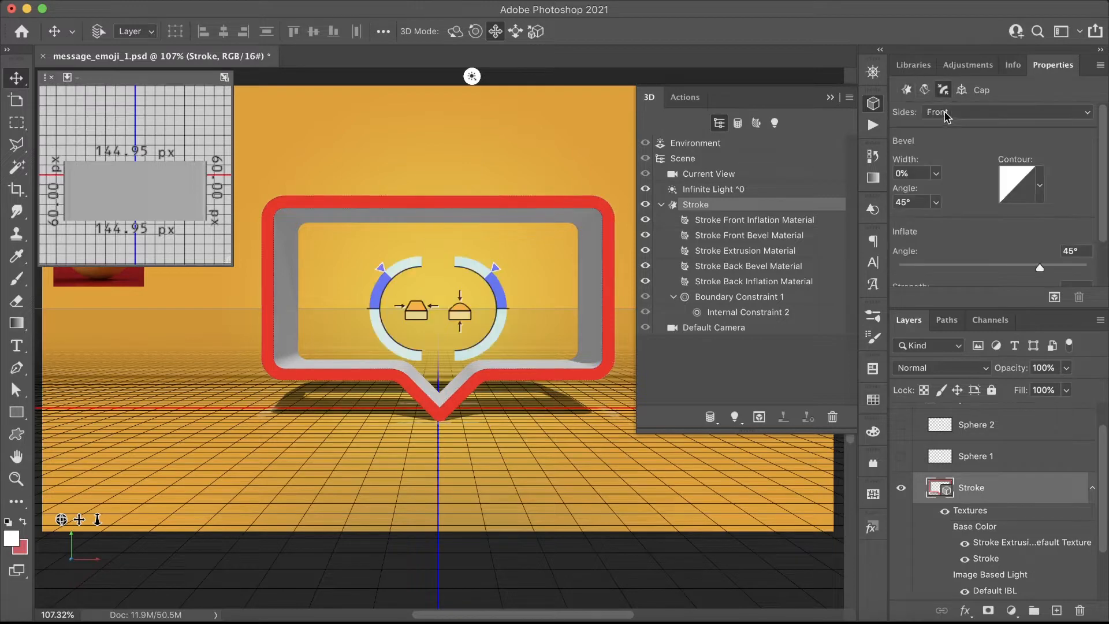
pyautogui.click(1020, 188)
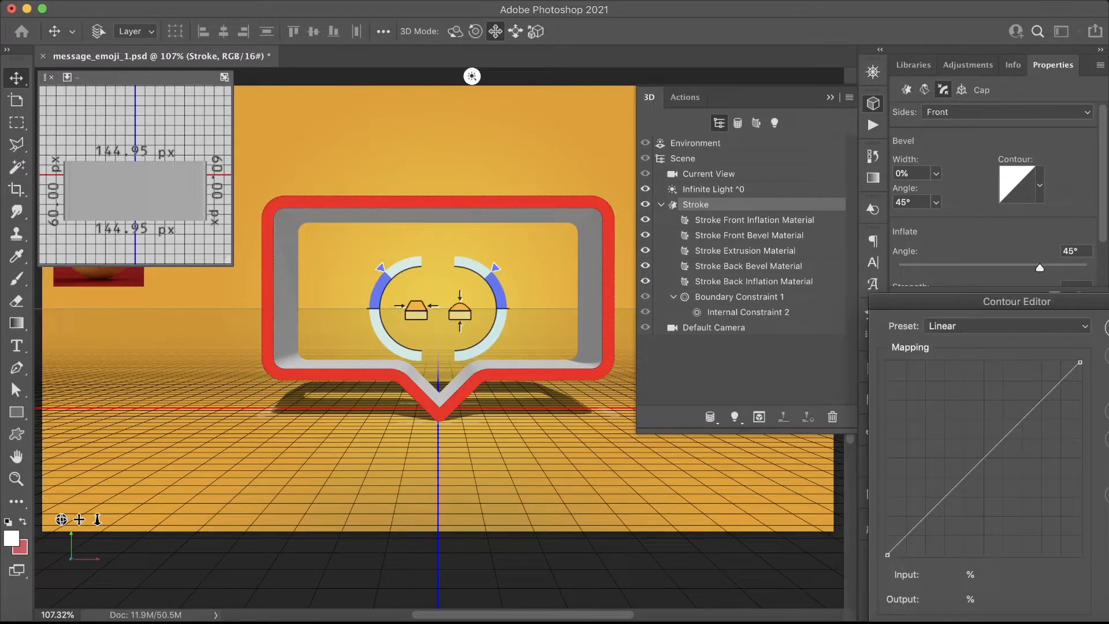
pyautogui.click(1107, 355)
pyautogui.click(1039, 186)
pyautogui.click(945, 253)
pyautogui.click(970, 178)
pyautogui.click(922, 173)
pyautogui.write('5')
pyautogui.press('Tab')
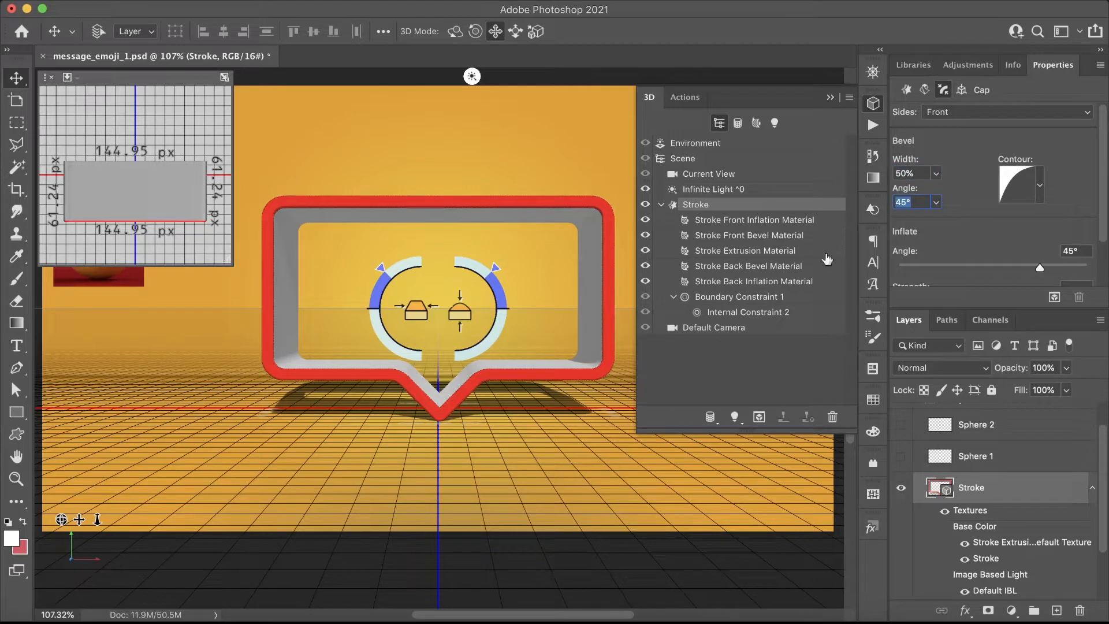
pyautogui.click(1092, 491)
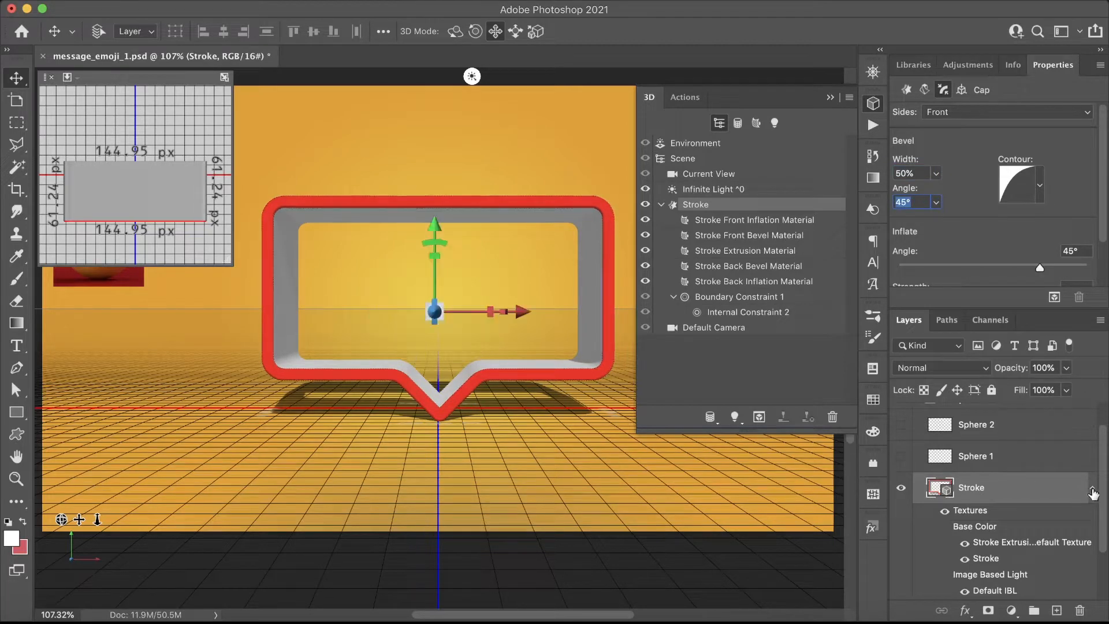
# Show the Base shape layer, turn it into a 3D extrusion and set its extrusion depth to 1 px.
pyautogui.click(899, 545)
pyautogui.click(995, 545)
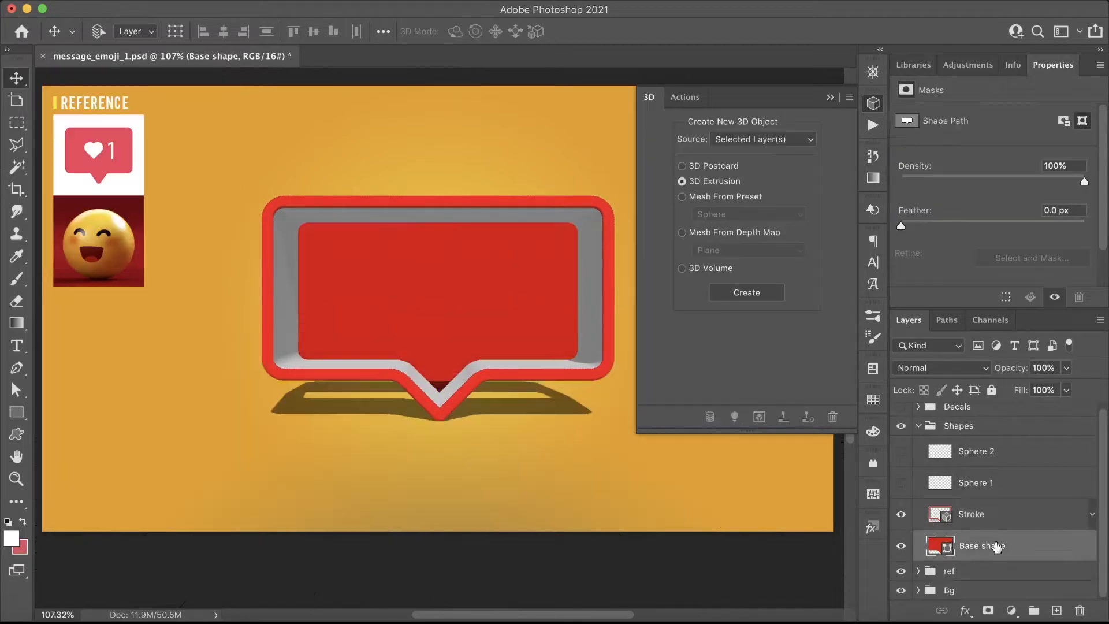
pyautogui.click(749, 293)
pyautogui.click(1068, 238)
pyautogui.write('1')
pyautogui.press('Return')
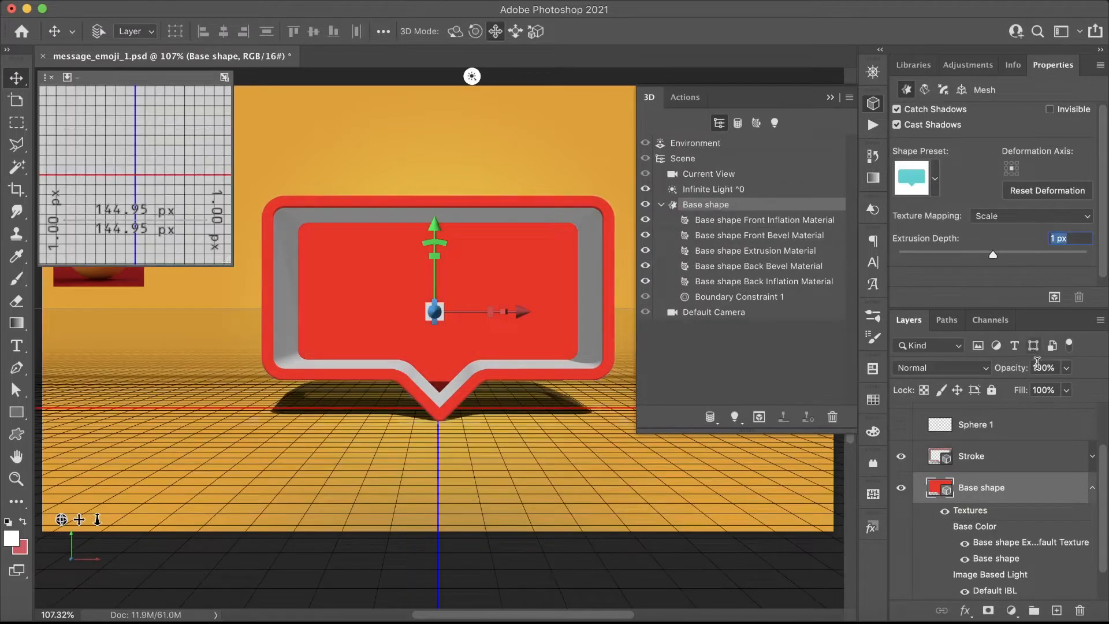
pyautogui.click(1092, 488)
# Show the Sphere 1 layer and create a 3D mesh on it from the Sphere preset.
pyautogui.click(1008, 479)
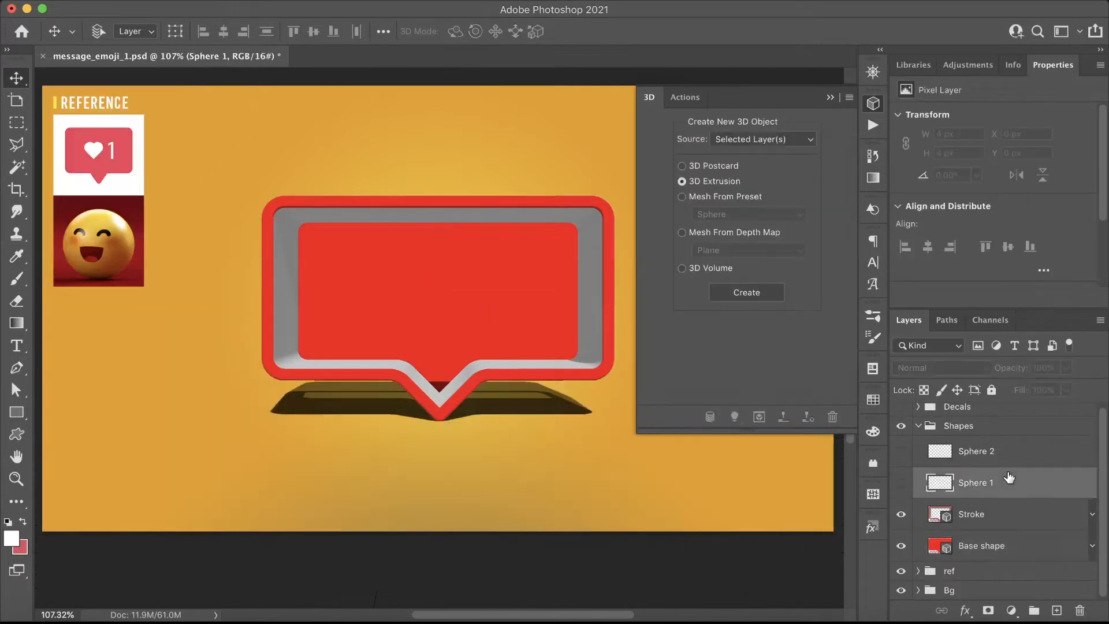
pyautogui.click(901, 483)
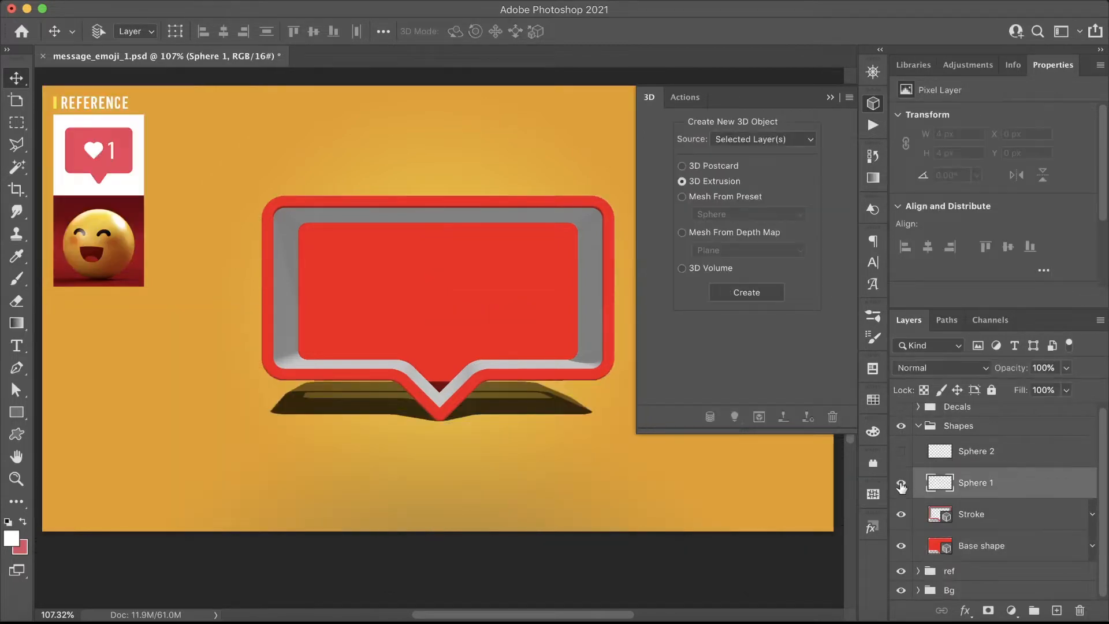
pyautogui.click(707, 198)
pyautogui.click(741, 217)
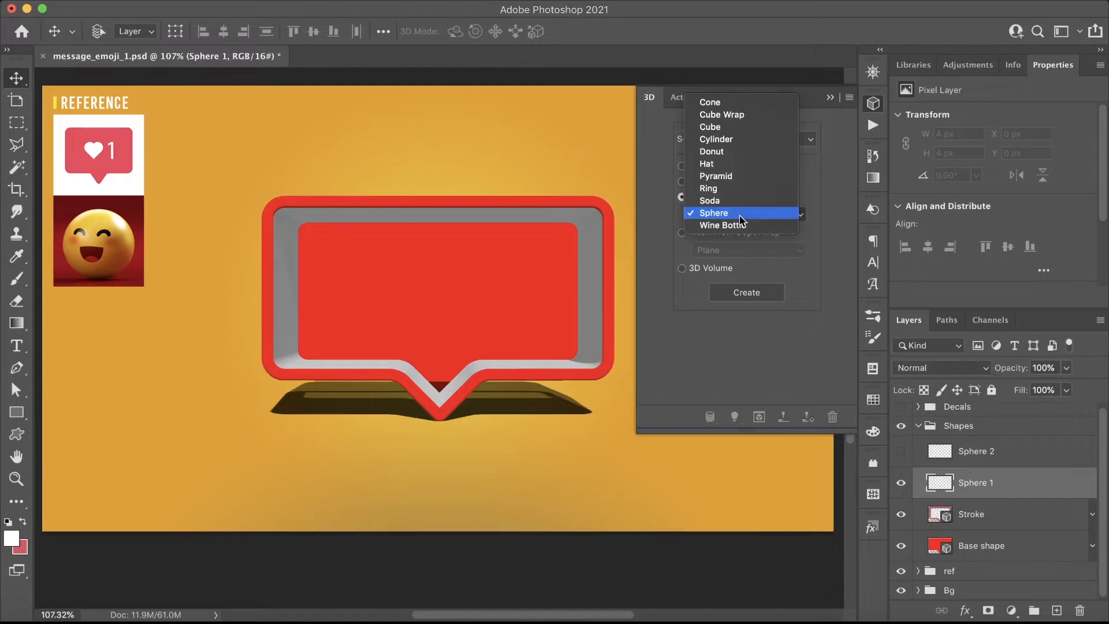
pyautogui.click(741, 218)
pyautogui.click(761, 293)
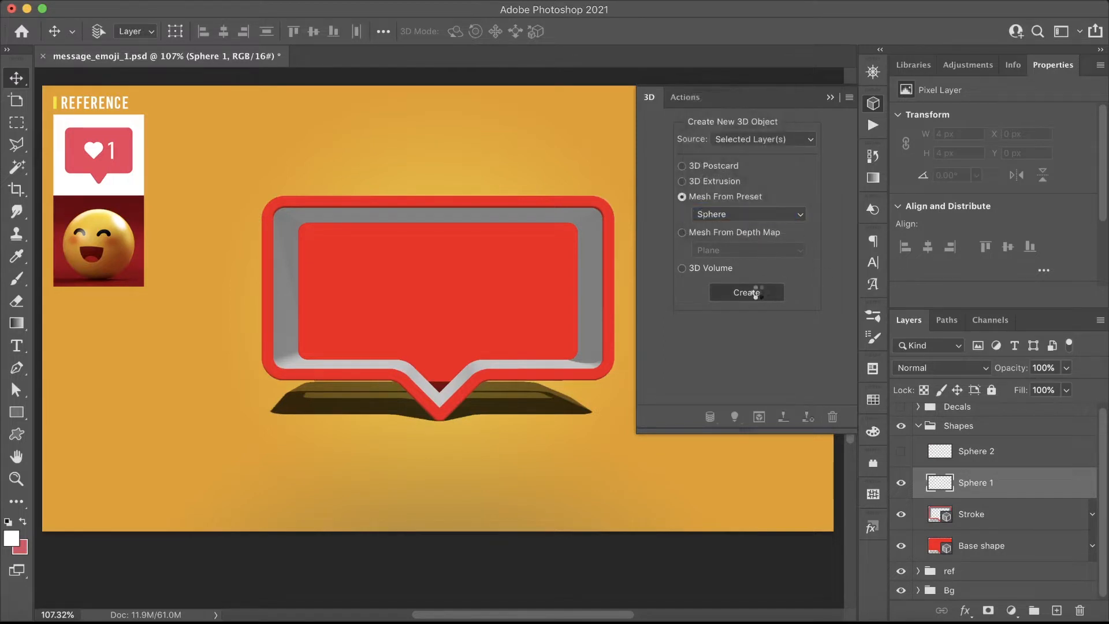
# Scale the sphere mesh on the Sphere 1 layer down uniformly to about 55 px.
pyautogui.click(488, 296)
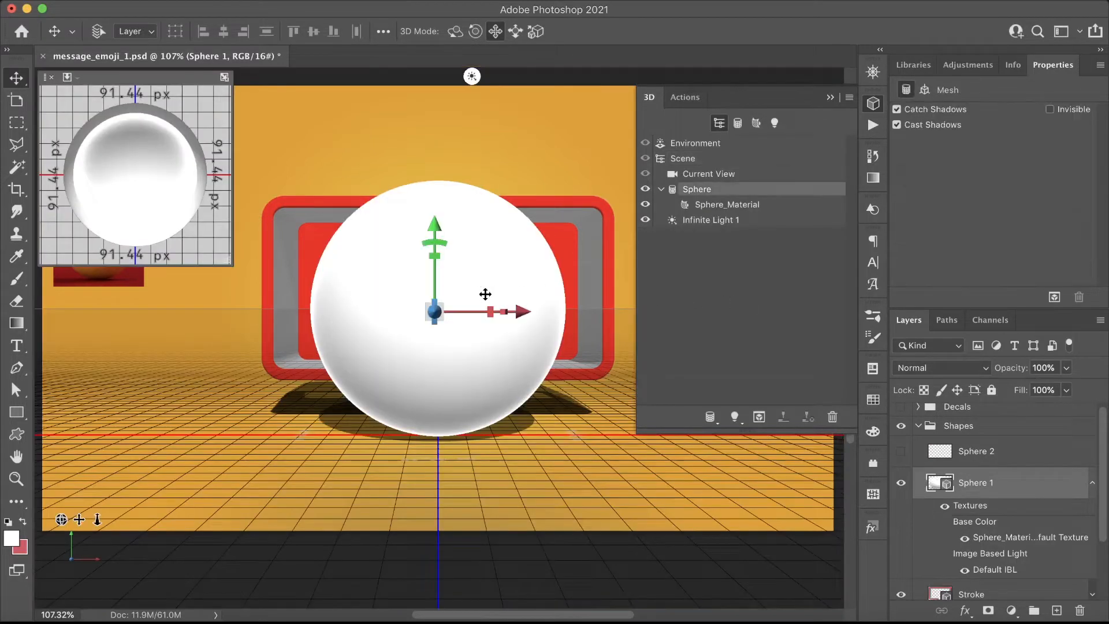
pyautogui.moveTo(445, 310); pyautogui.dragTo(340, 392)
pyautogui.click(661, 189)
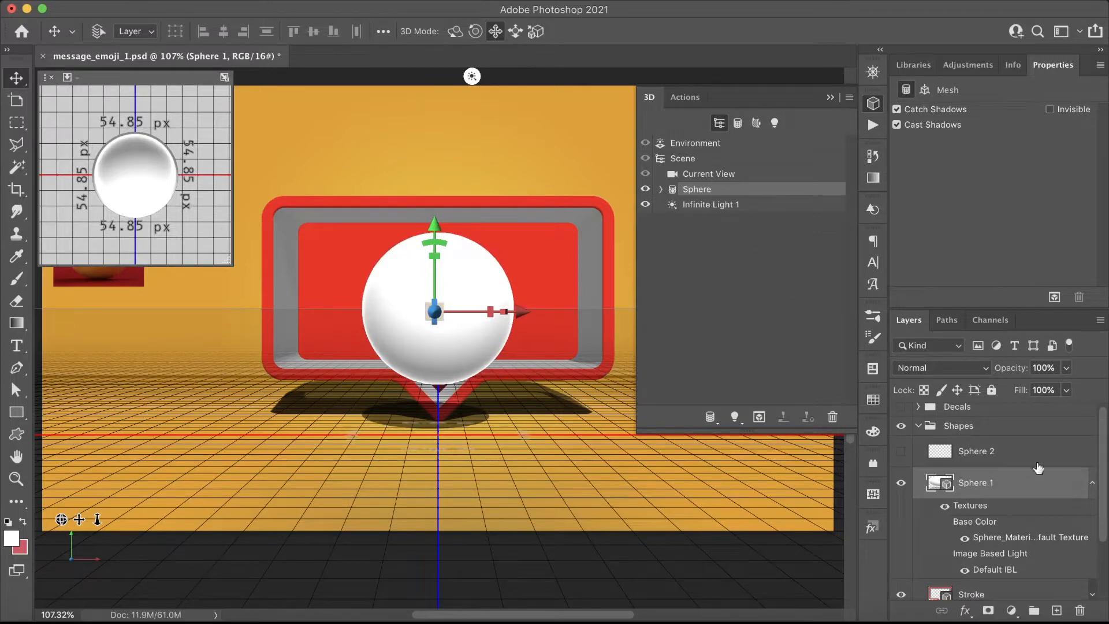
# Show the Sphere 2 layer, create a Sphere preset mesh on it and scale it uniformly to about 55 px.
pyautogui.click(991, 455)
pyautogui.click(901, 451)
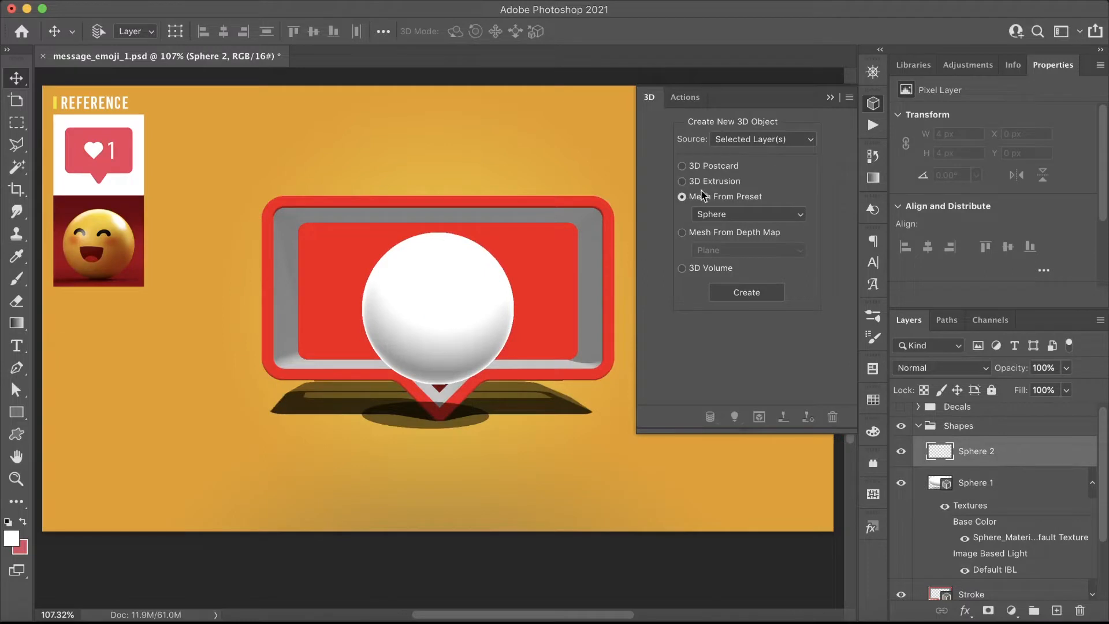
pyautogui.click(756, 295)
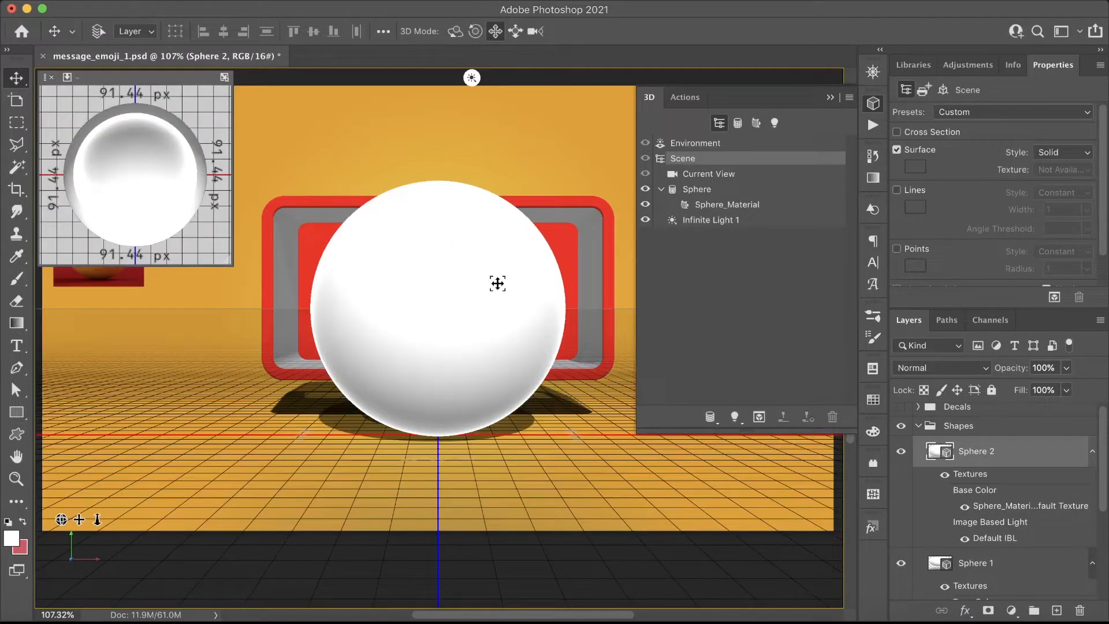
pyautogui.click(440, 313)
pyautogui.moveTo(435, 312); pyautogui.dragTo(350, 393)
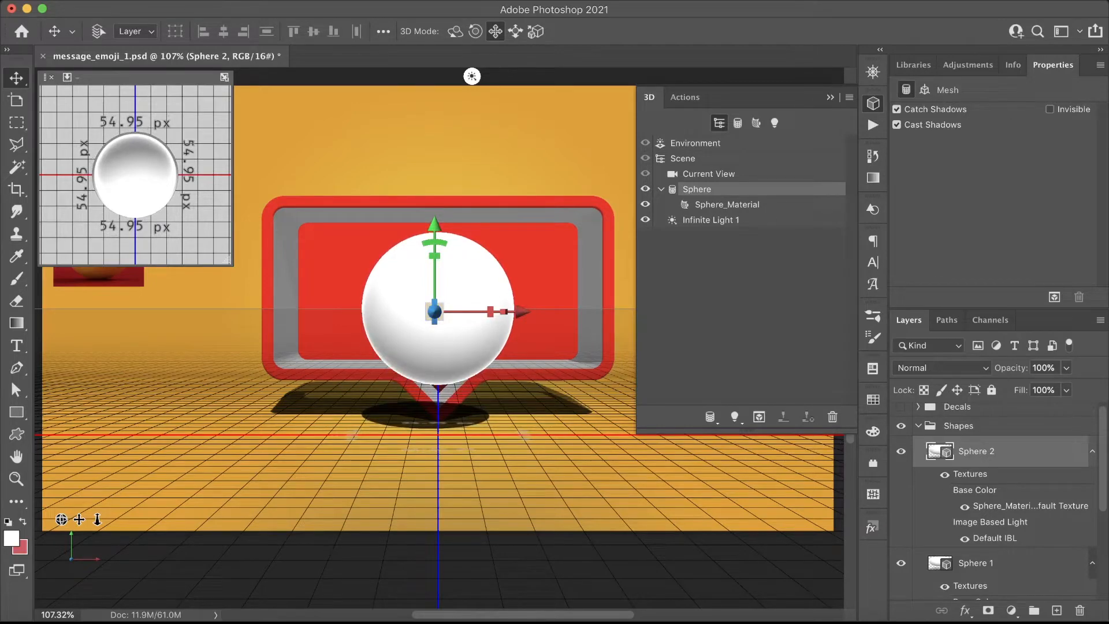
pyautogui.click(1092, 454)
pyautogui.click(1092, 484)
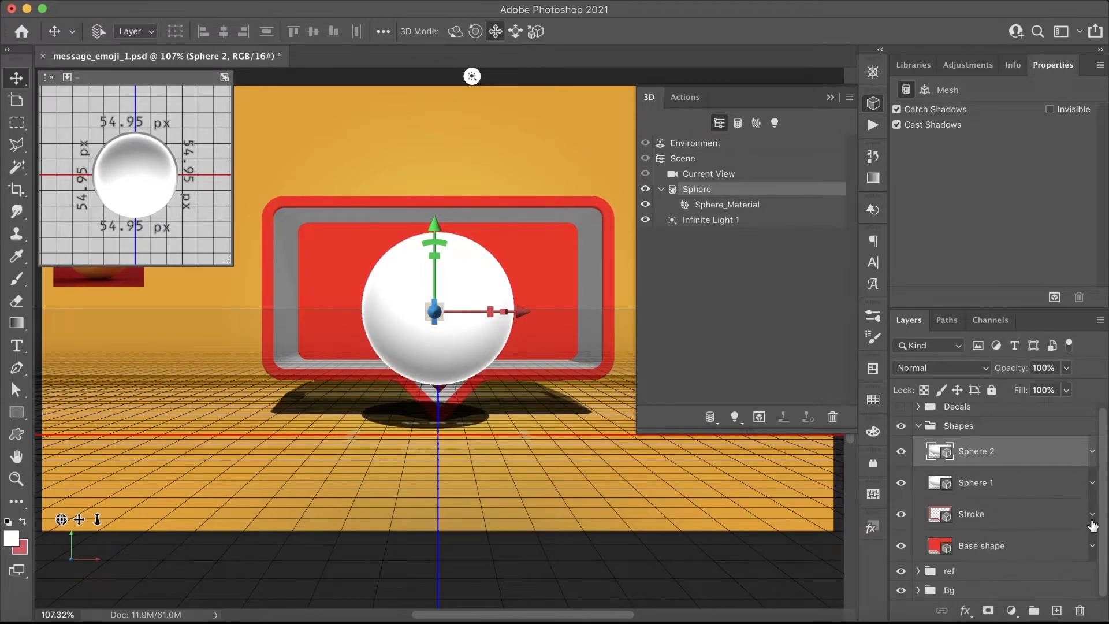
# Merge the Sphere 2, Sphere 1, Stroke and Base shape layers into a single 3D layer.
pyautogui.click(1046, 536)
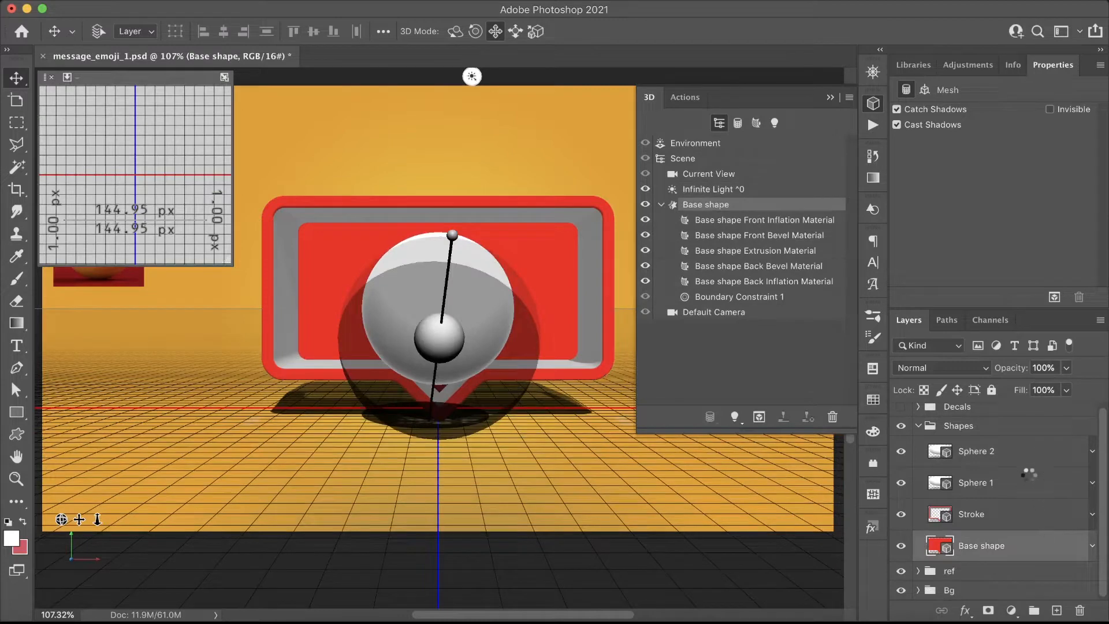
pyautogui.keyDown('shift'); pyautogui.click(1024, 451); pyautogui.keyUp('shift')
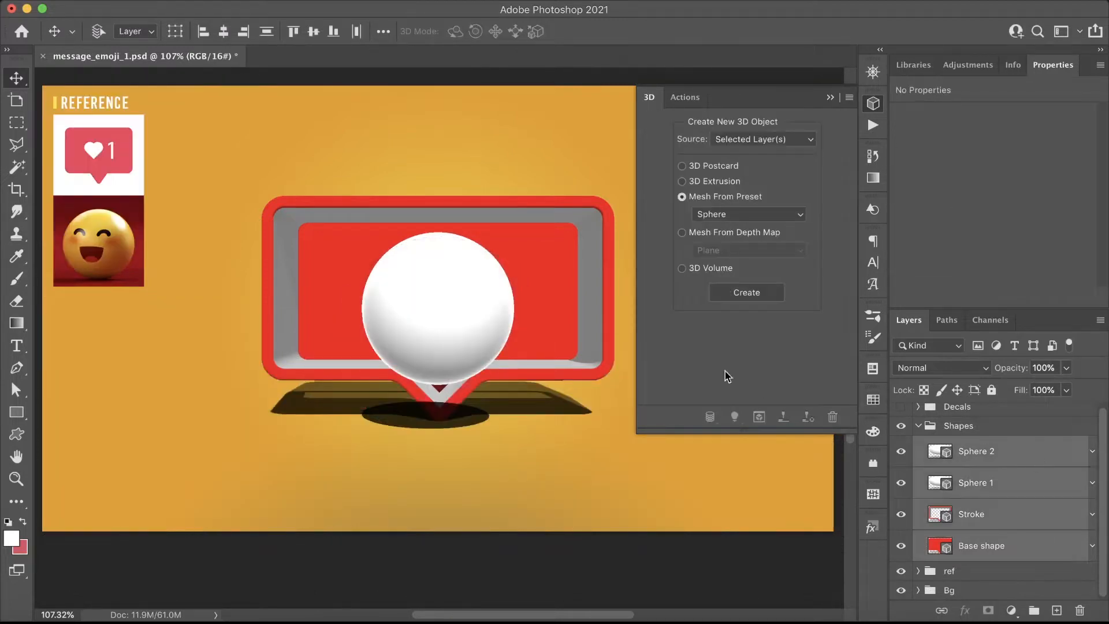
pyautogui.click(326, 1)
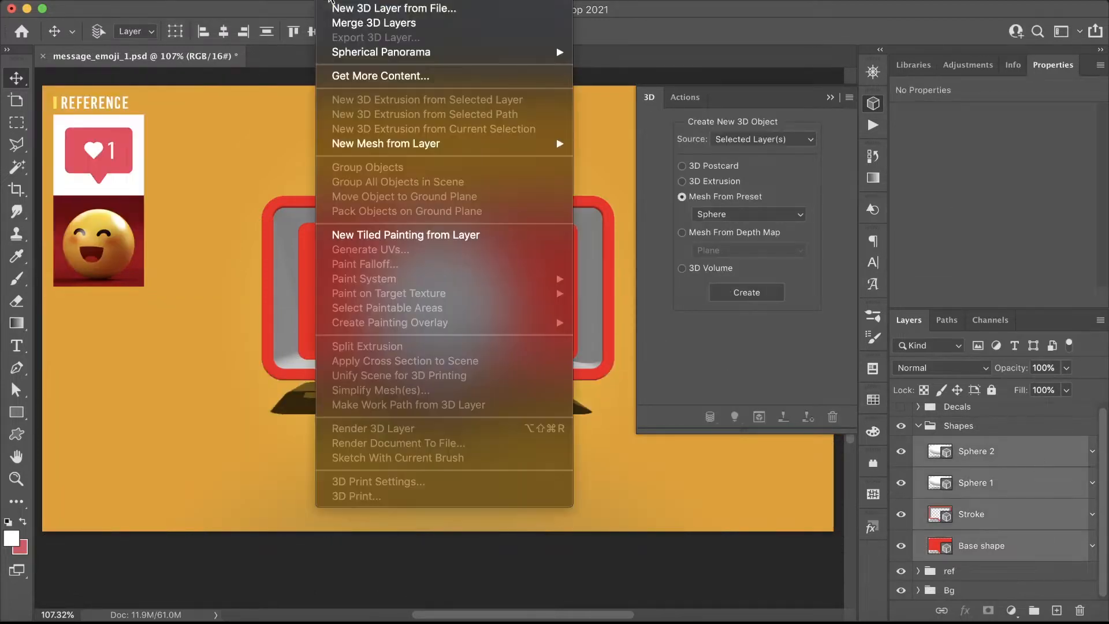
pyautogui.click(432, 25)
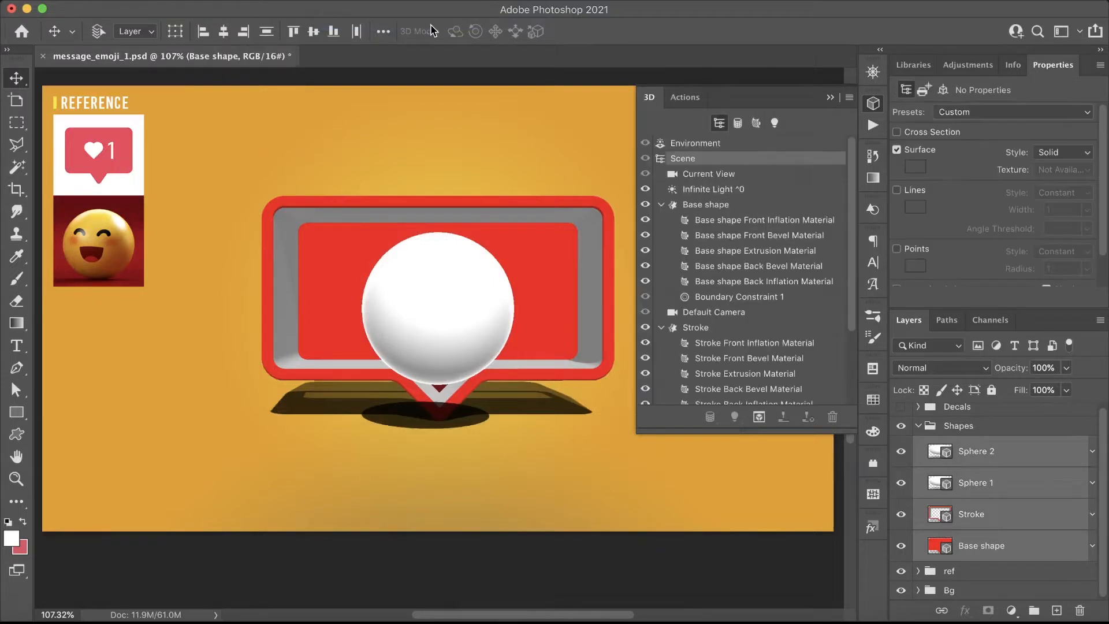
# Select the Base shape, Stroke, Sphere and Sphere_0 meshes in the merged scene and move them to the ground.
pyautogui.click(662, 207)
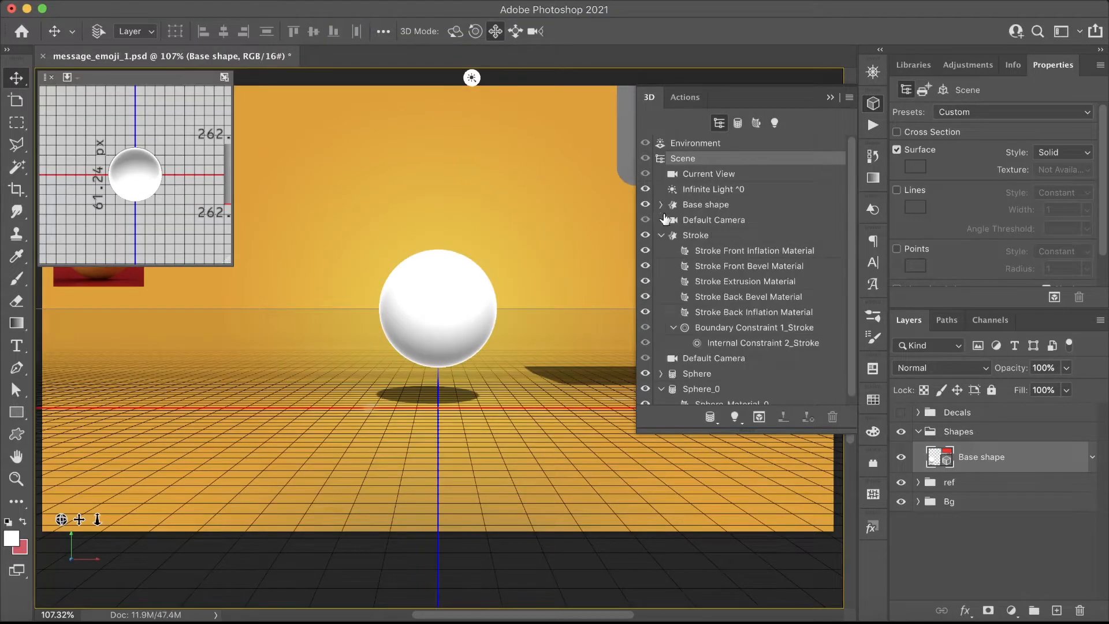
pyautogui.click(661, 236)
pyautogui.click(661, 281)
pyautogui.click(713, 283)
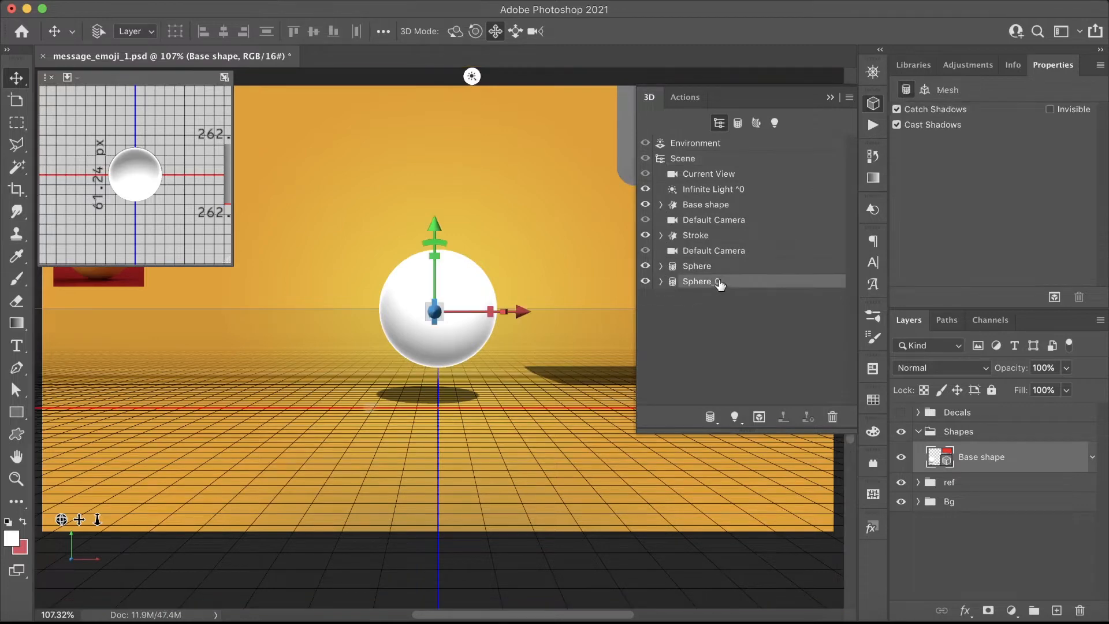
pyautogui.keyDown('shift'); pyautogui.click(728, 267); pyautogui.keyUp('shift')
pyautogui.click(715, 235)
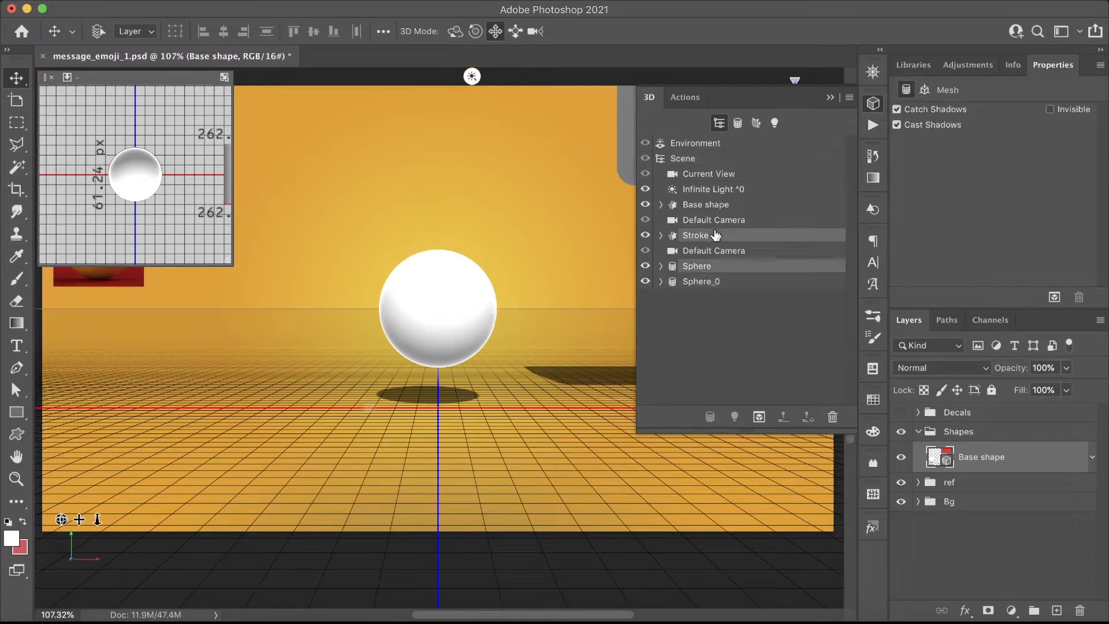
pyautogui.keyDown('shift'); pyautogui.click(723, 282); pyautogui.keyUp('shift')
pyautogui.keyDown('shift'); pyautogui.click(740, 210); pyautogui.keyUp('shift')
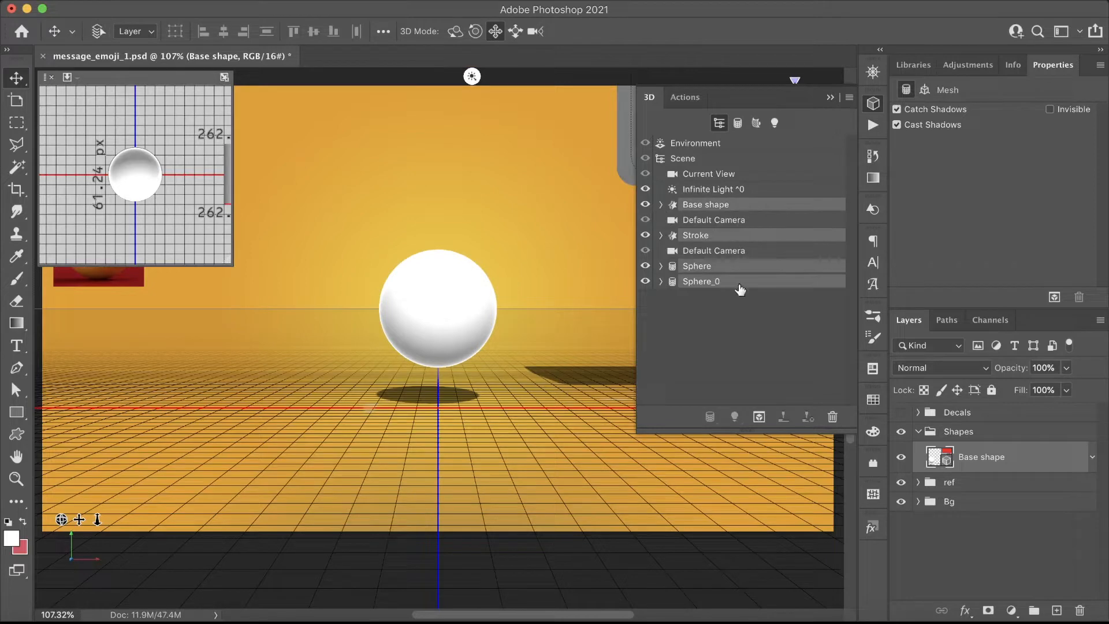
pyautogui.click(924, 90)
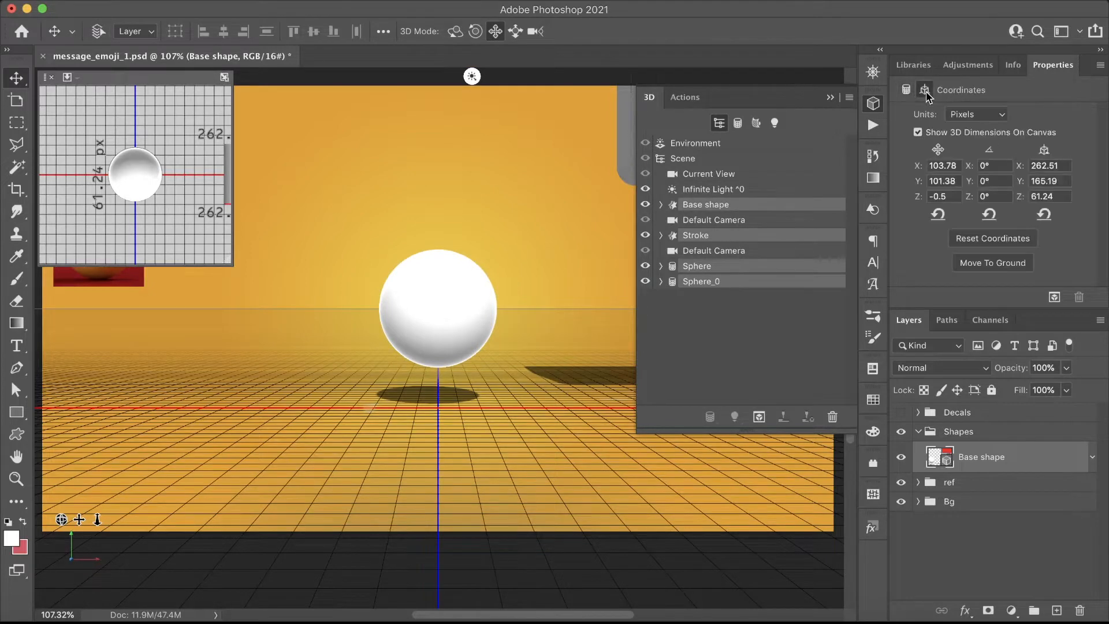
pyautogui.click(992, 263)
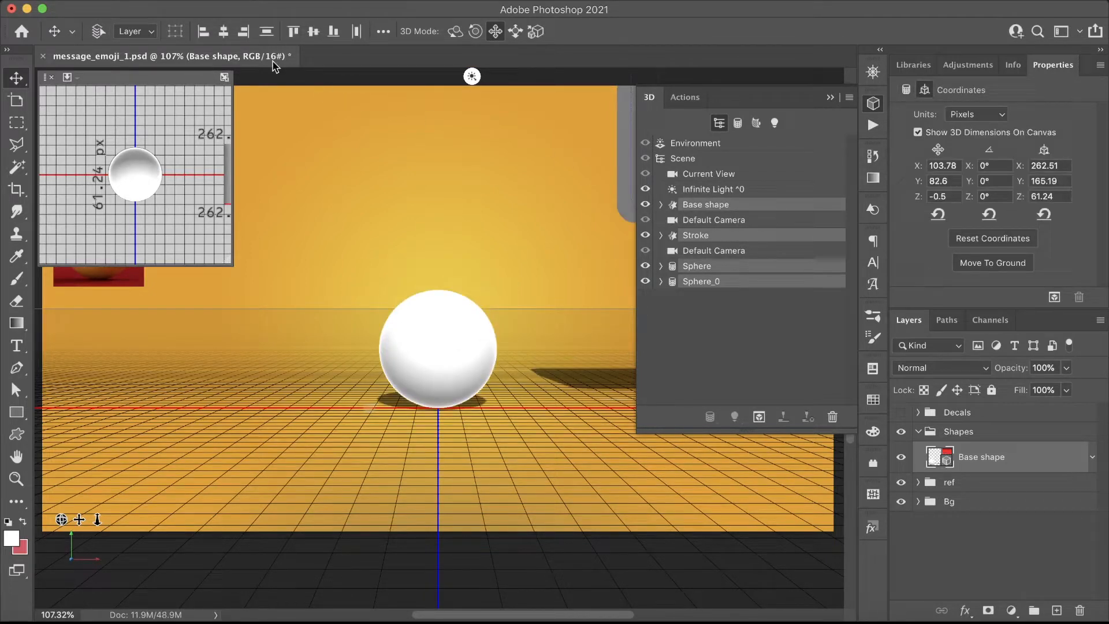
# Align the four selected meshes by their horizontal and vertical centers and move them back to the ground.
pyautogui.click(225, 32)
pyautogui.click(312, 32)
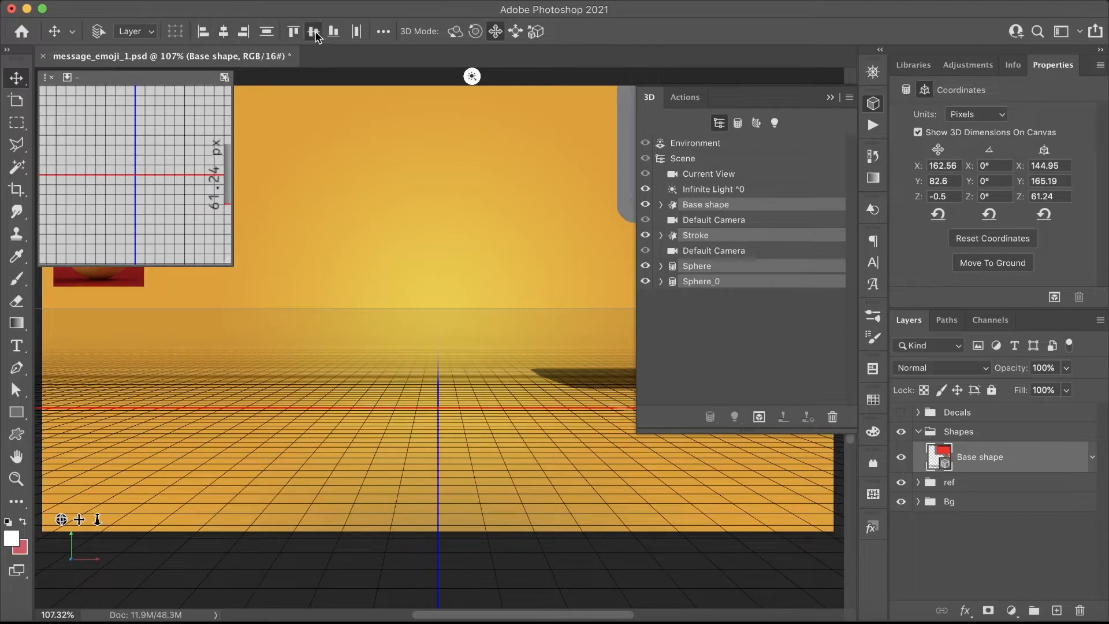
pyautogui.click(989, 265)
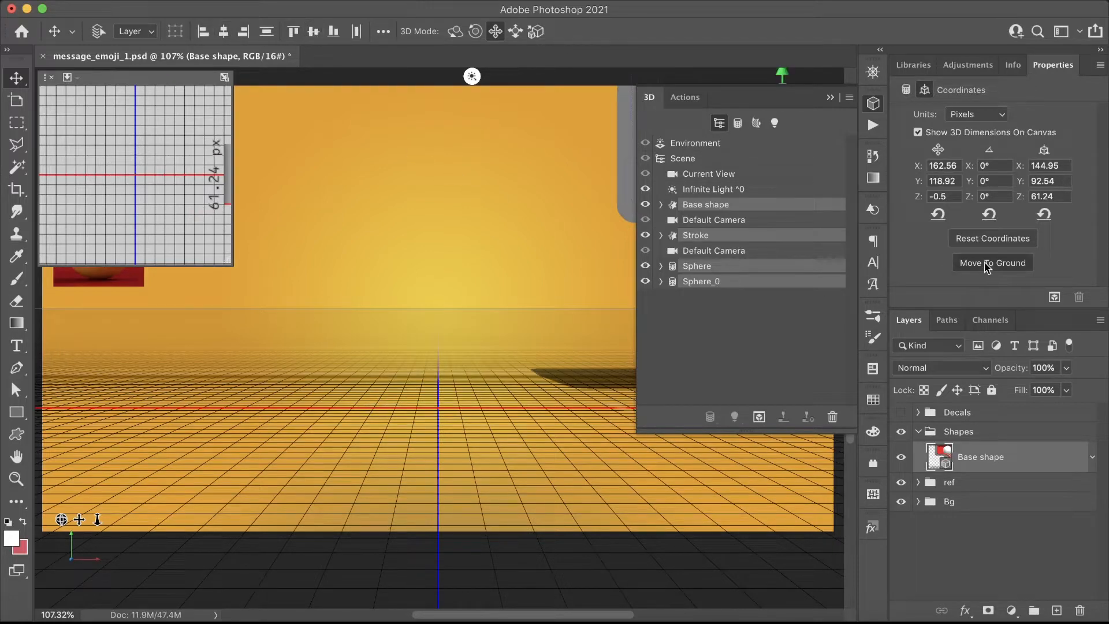
# Slide the four aligned meshes together along the X axis to the middle of the scene.
pyautogui.click(830, 98)
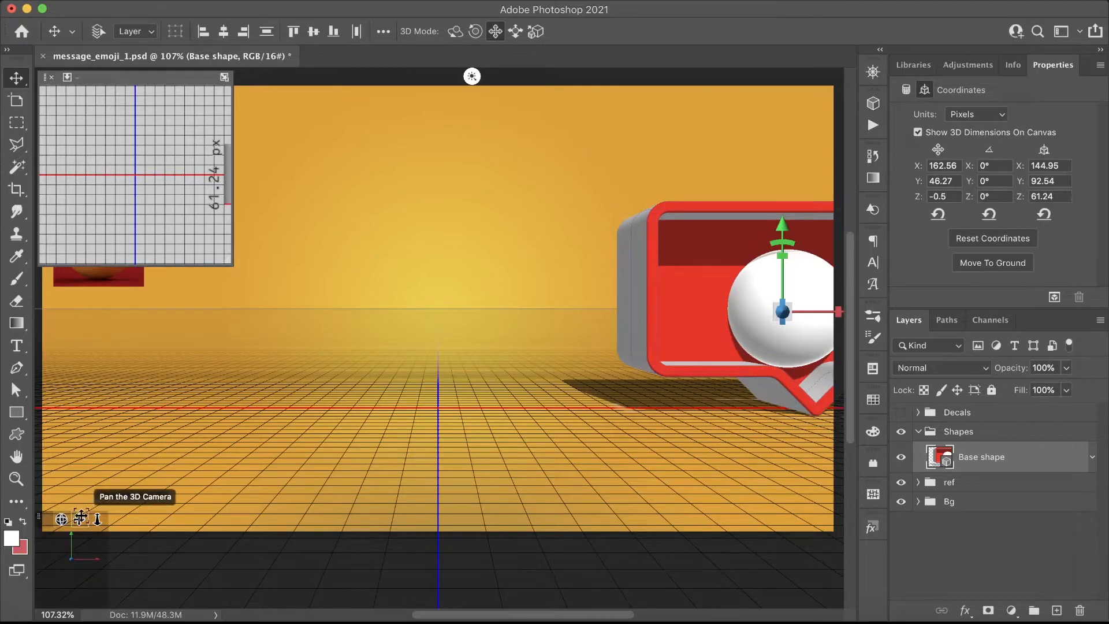
pyautogui.moveTo(81, 517); pyautogui.dragTo(78, 516)
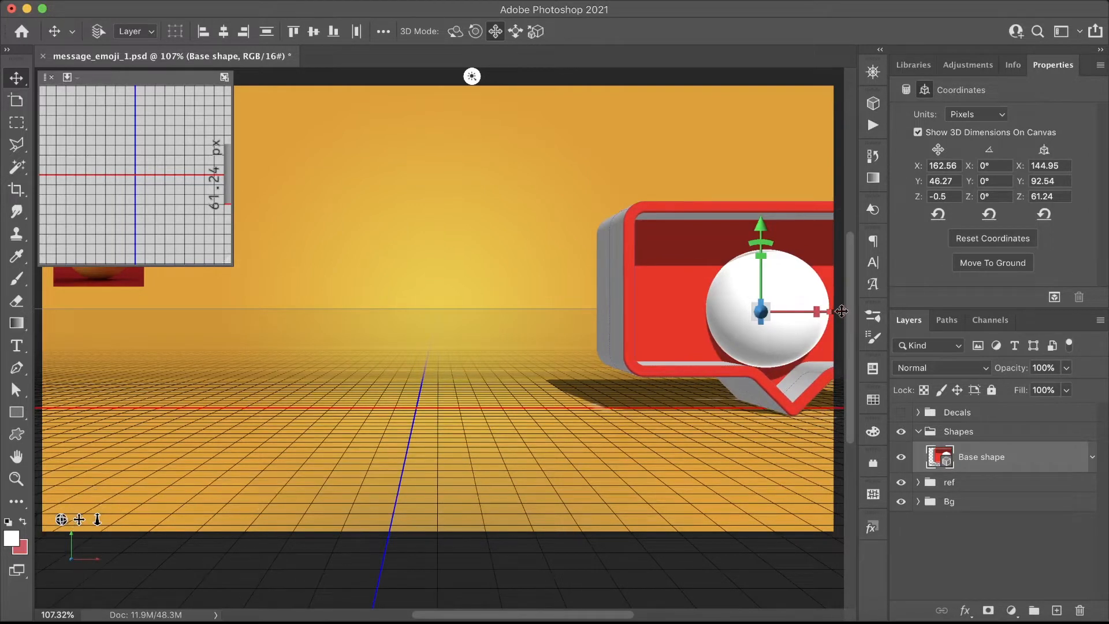
pyautogui.moveTo(843, 310); pyautogui.dragTo(519, 301)
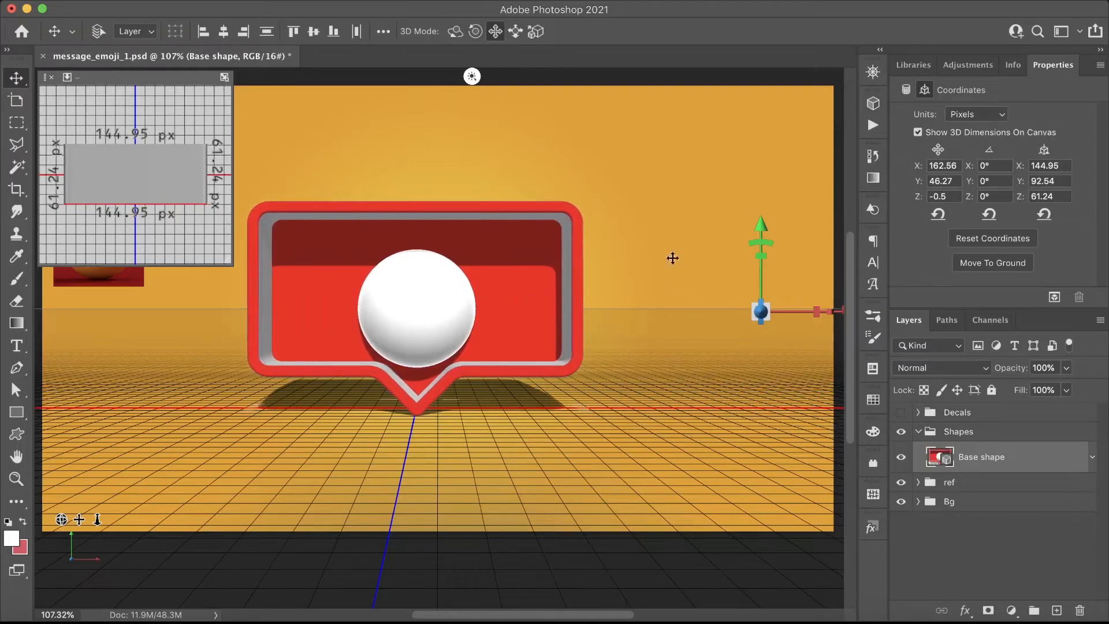
# Move the Base shape mesh backward inside the Stroke frame along the Z axis to about -30.76 px.
pyautogui.click(873, 104)
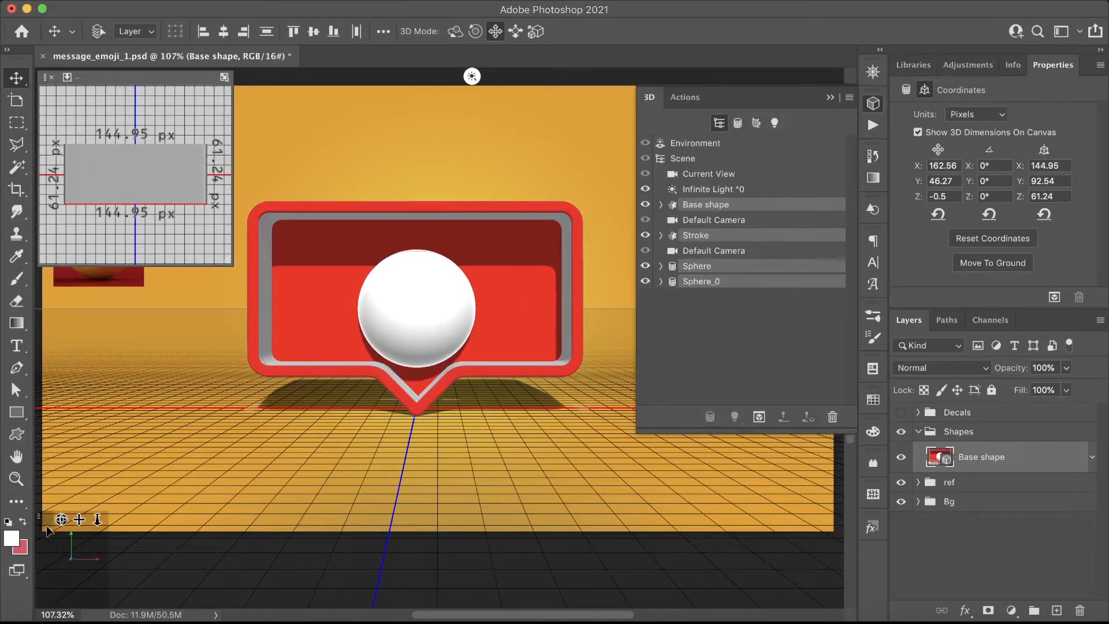
pyautogui.moveTo(61, 519); pyautogui.dragTo(31, 524)
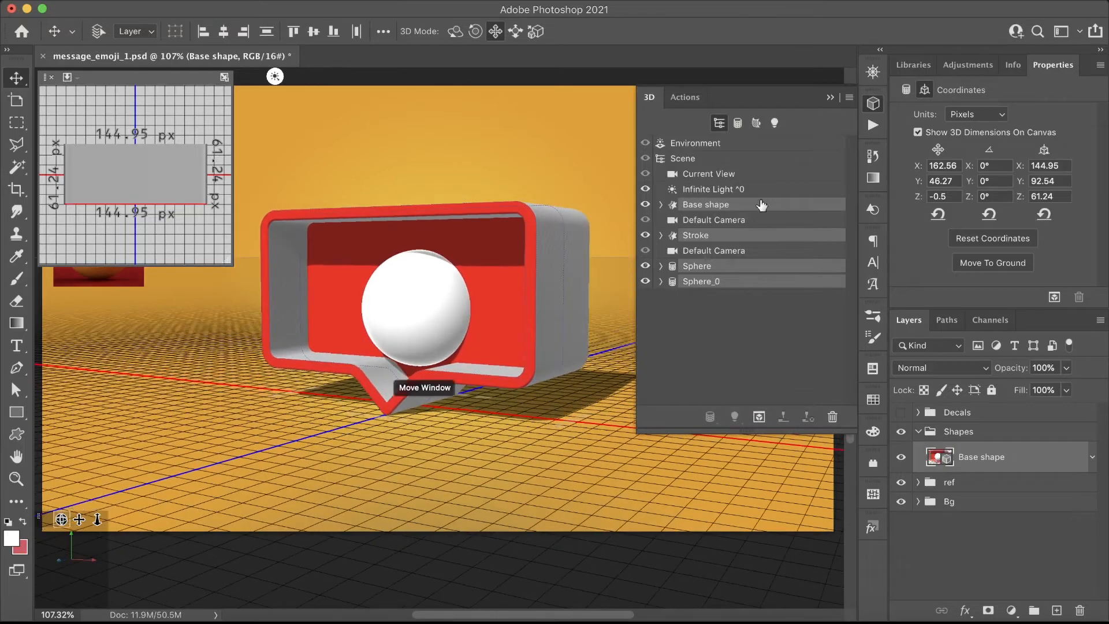
pyautogui.click(751, 205)
pyautogui.moveTo(370, 317); pyautogui.dragTo(431, 310)
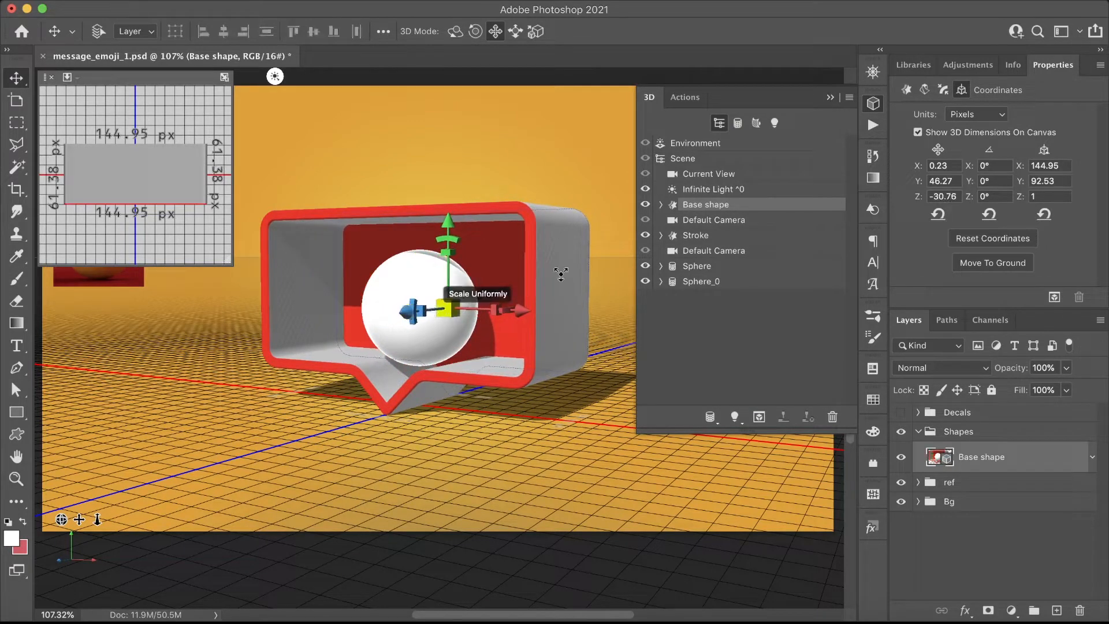
# Move the Sphere and Sphere_0 meshes together forward along the Z axis to about 24.44 px.
pyautogui.click(727, 269)
pyautogui.keyDown('shift'); pyautogui.click(732, 285); pyautogui.keyUp('shift')
pyautogui.moveTo(375, 314); pyautogui.dragTo(351, 322)
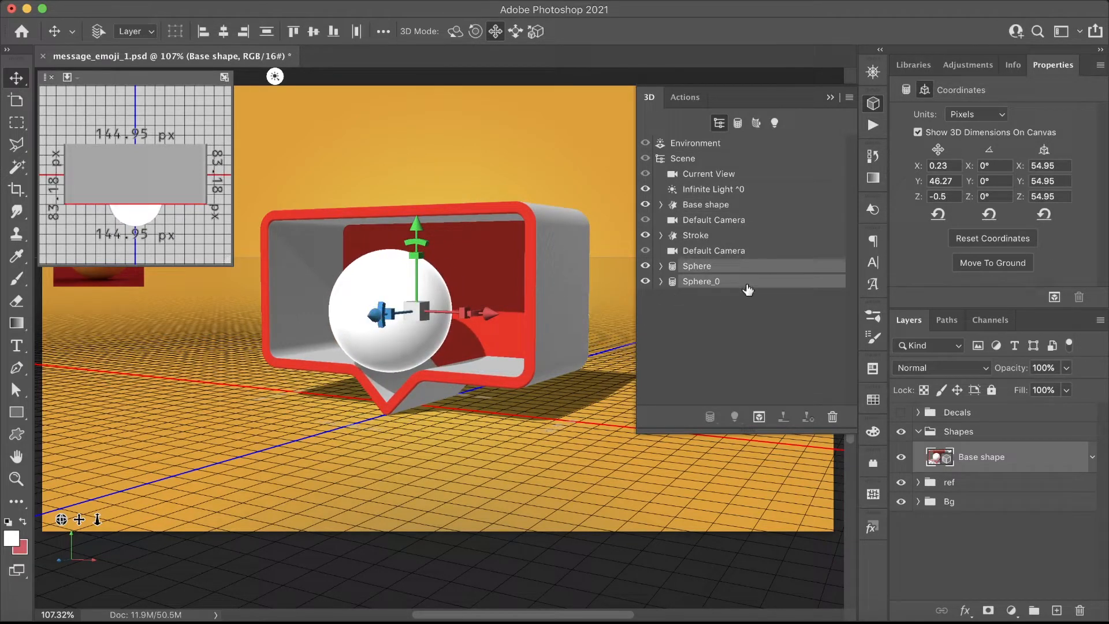
# Slide Sphere_0 right along X to about 28.51 px and Sphere left beside it, and switch to the default front camera.
pyautogui.moveTo(487, 314); pyautogui.dragTo(535, 326)
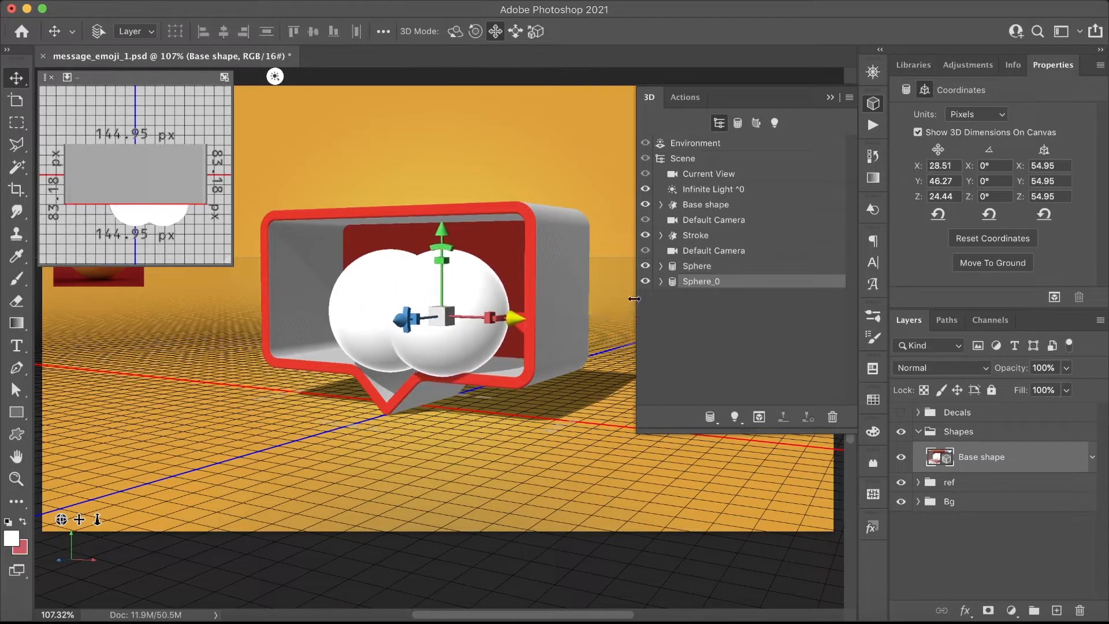
pyautogui.click(722, 267)
pyautogui.moveTo(464, 313); pyautogui.dragTo(409, 313)
pyautogui.click(698, 250)
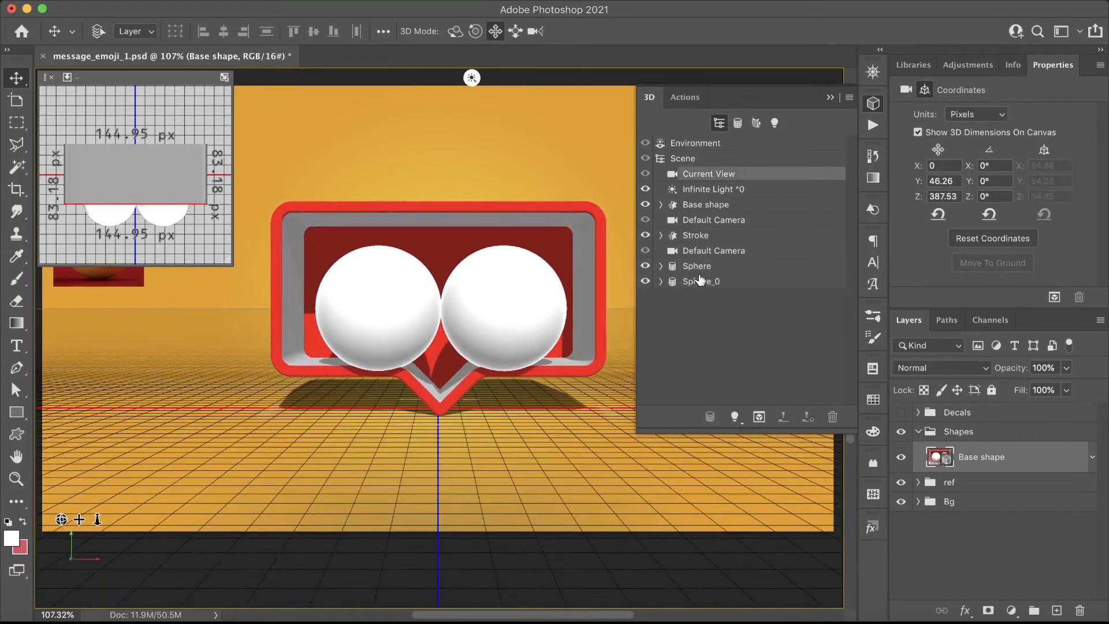
# Widen the gap between the spheres and raise both to about Y 52.21 px, with Sphere_0 at about X 31.66 px.
pyautogui.click(698, 265)
pyautogui.moveTo(456, 307); pyautogui.dragTo(449, 308)
pyautogui.keyDown('shift'); pyautogui.click(701, 281); pyautogui.keyUp('shift')
pyautogui.moveTo(516, 312); pyautogui.dragTo(520, 312)
pyautogui.moveTo(430, 224); pyautogui.dragTo(433, 214)
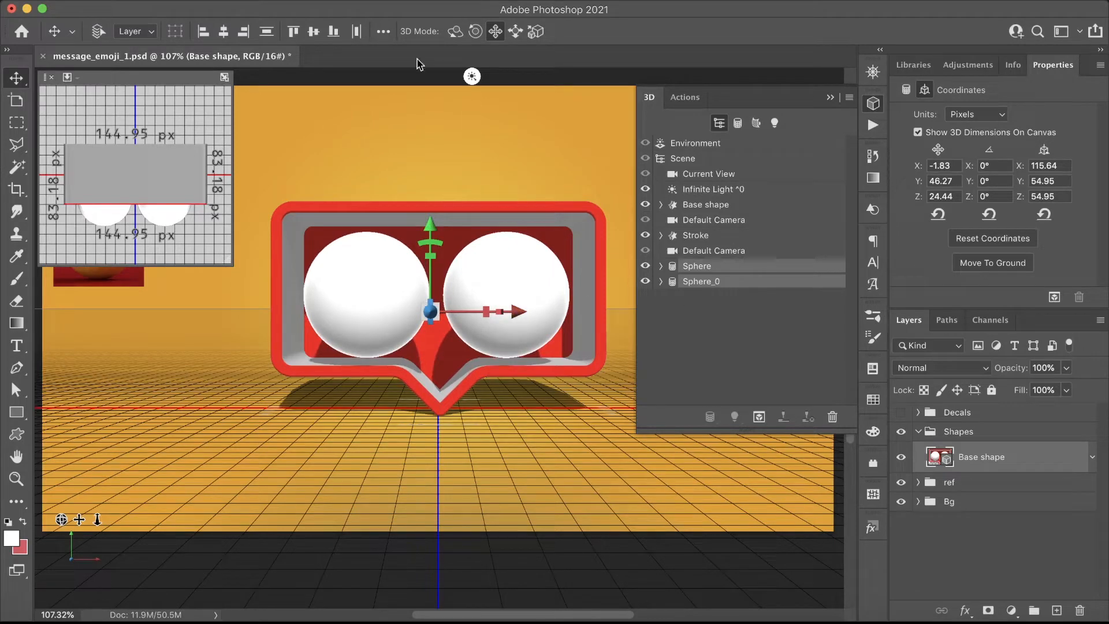
pyautogui.click(755, 281)
pyautogui.moveTo(594, 293); pyautogui.dragTo(595, 296)
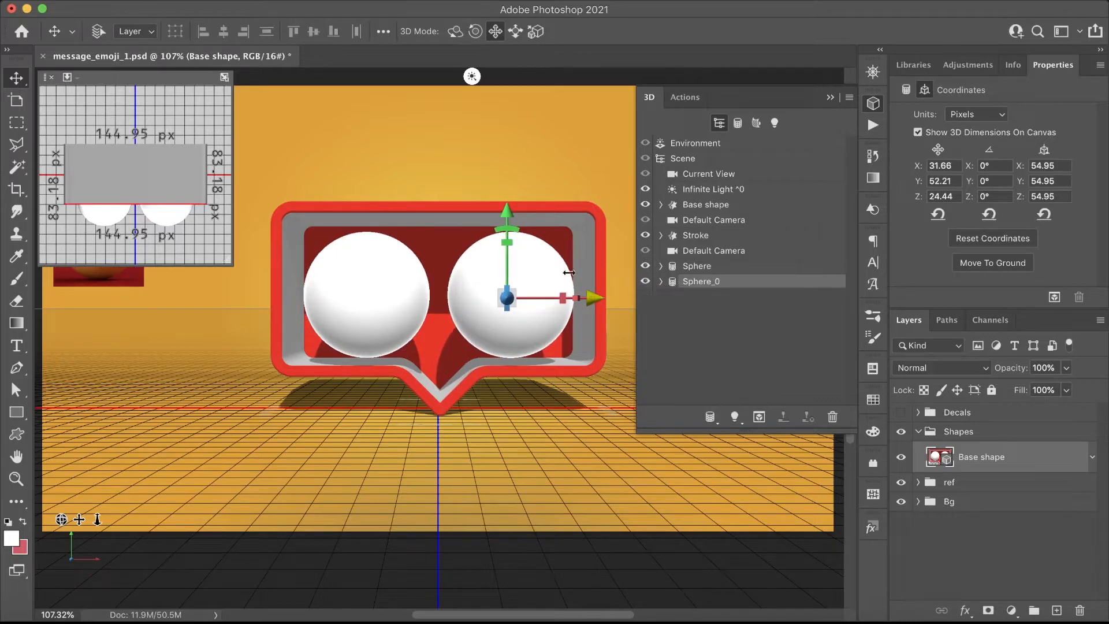
# Export the 3D layer in OBJ format as message_emoji_1.obj into the 3D_Objects folder.
pyautogui.click(331, 0)
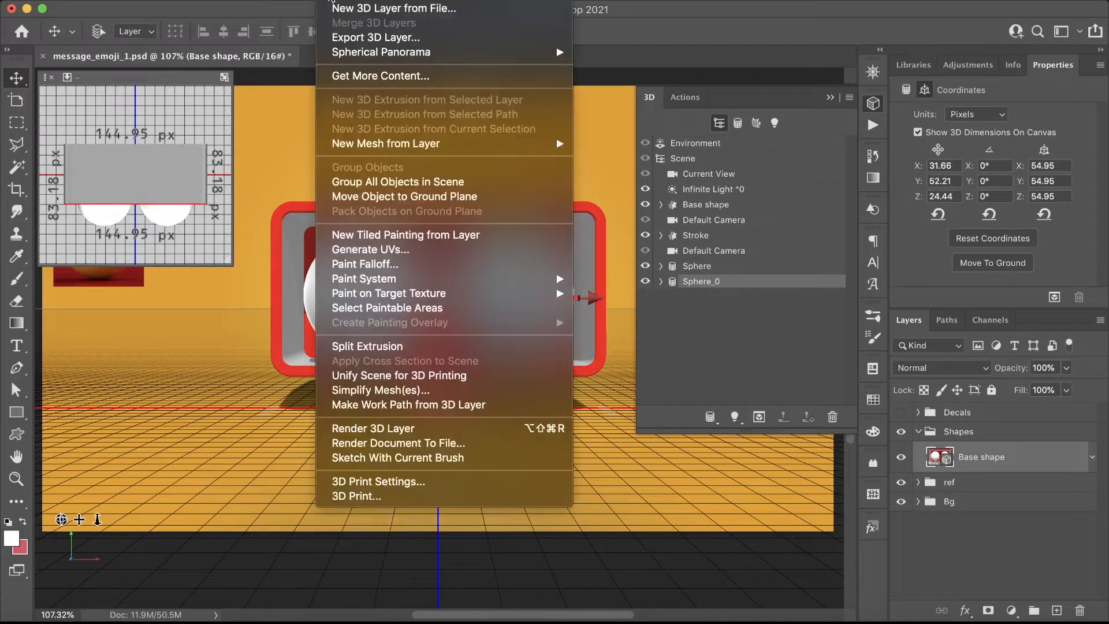
pyautogui.click(450, 39)
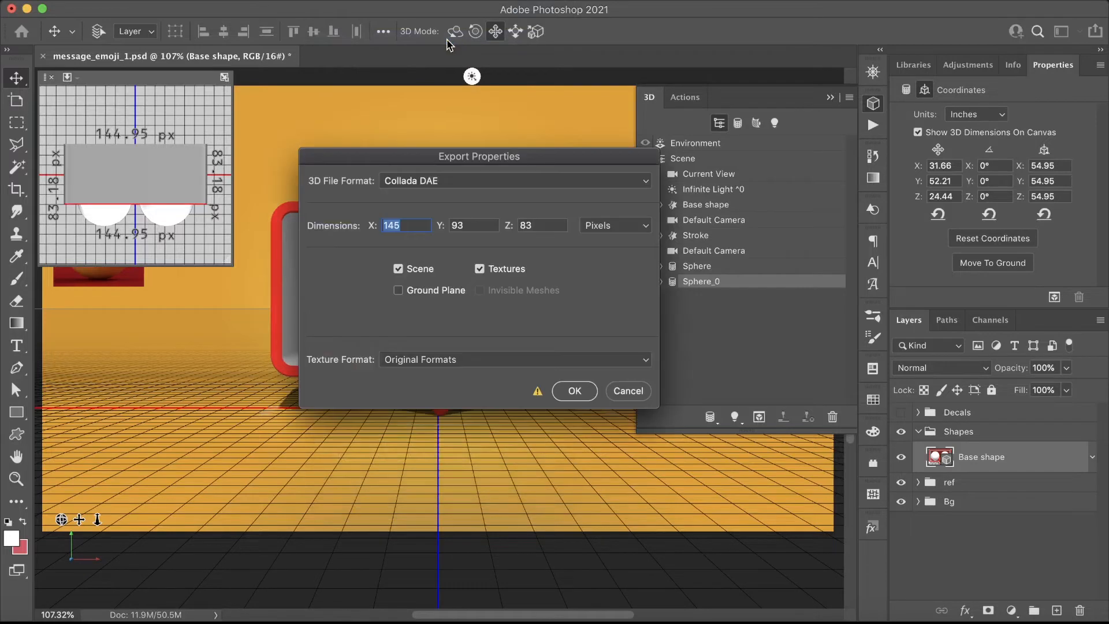
pyautogui.click(455, 184)
pyautogui.click(461, 233)
pyautogui.click(574, 390)
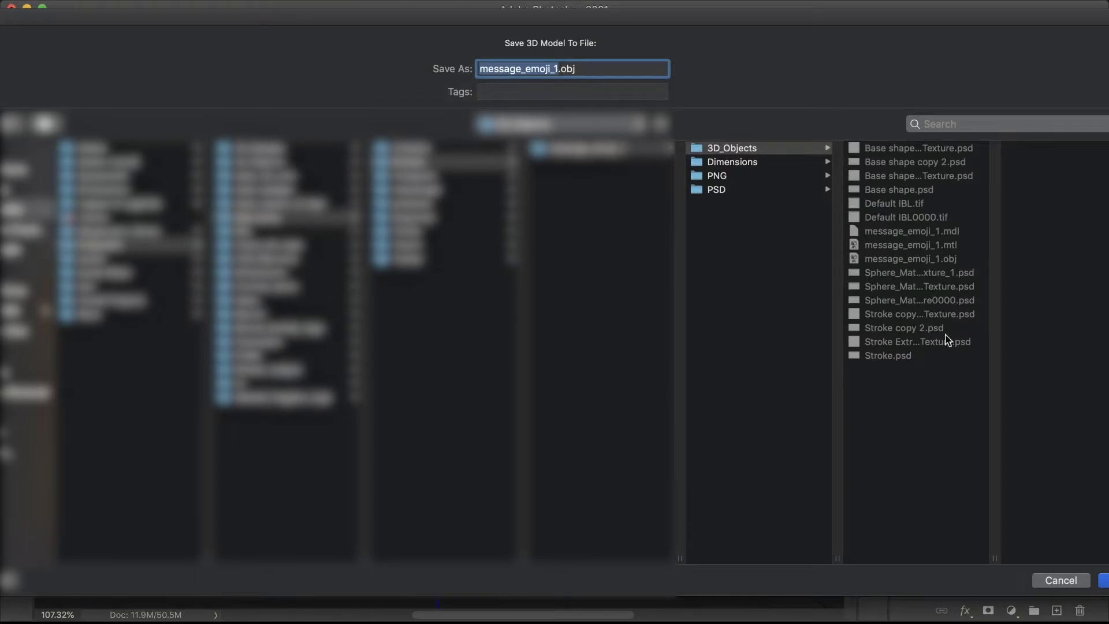
pyautogui.press('Return')
pyautogui.click(678, 118)
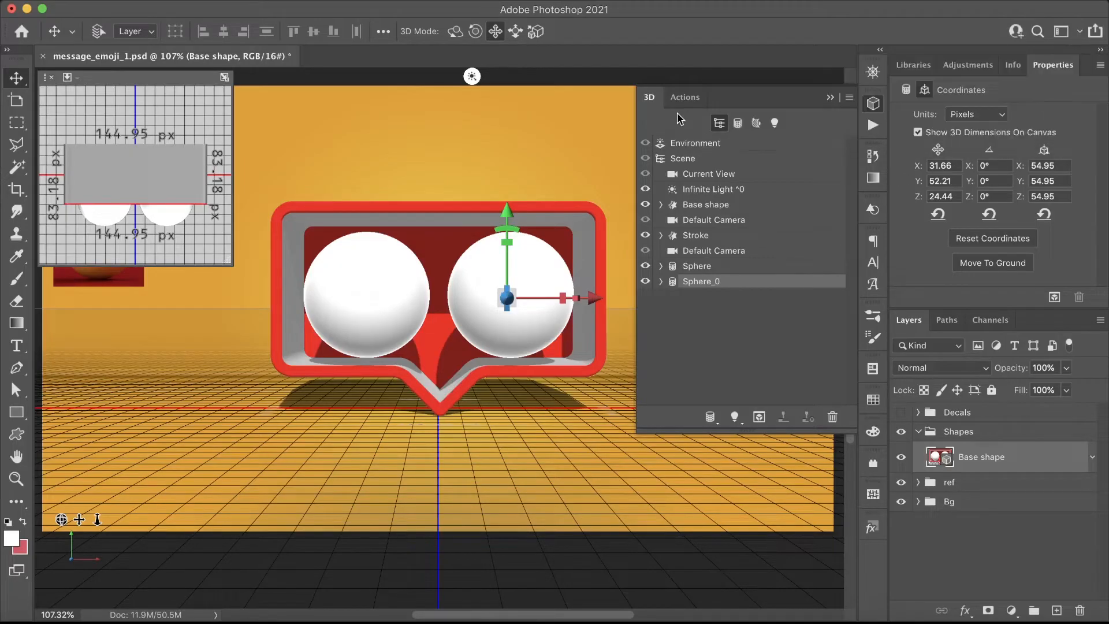
# Hide the Shapes group and show the Decals group with both its Angel and LOL layers visible.
pyautogui.click(919, 432)
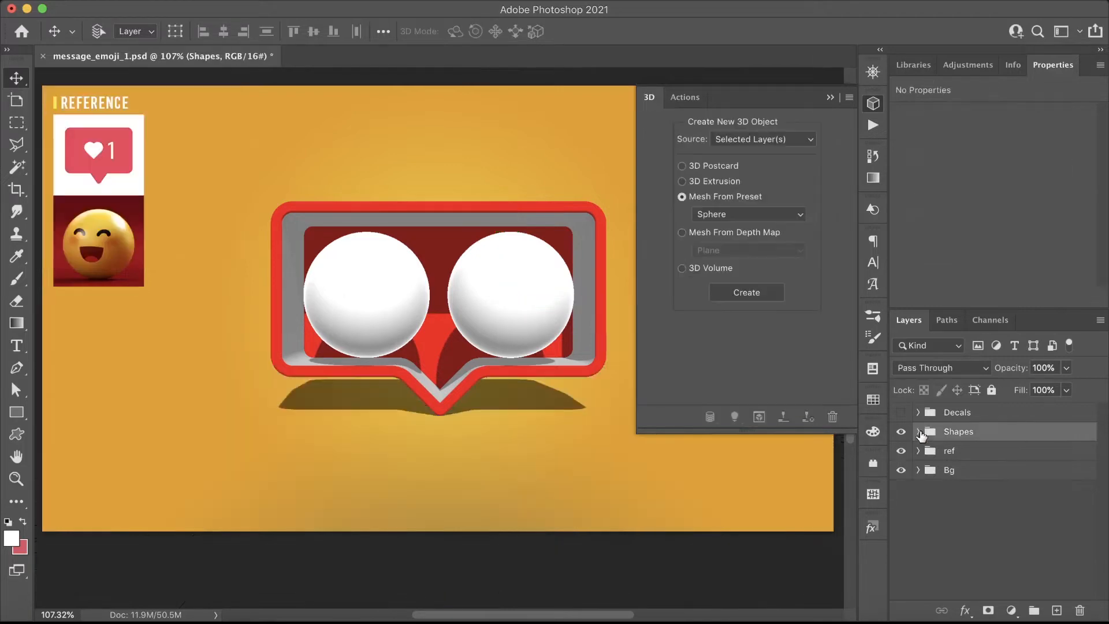
pyautogui.click(901, 432)
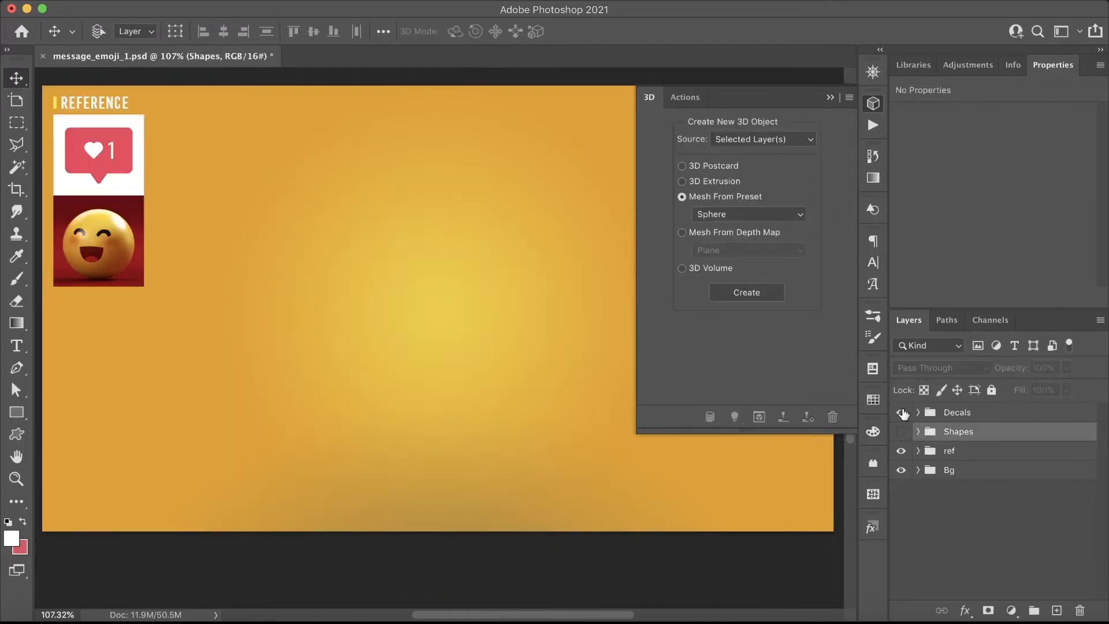
pyautogui.click(918, 412)
pyautogui.click(901, 438)
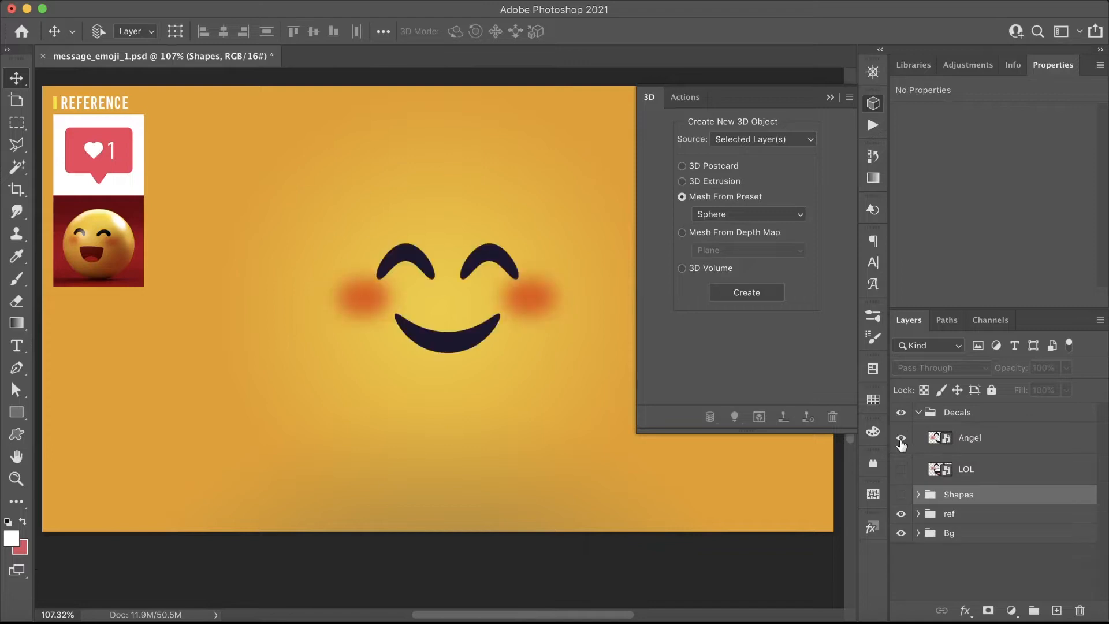
pyautogui.click(900, 469)
pyautogui.click(901, 438)
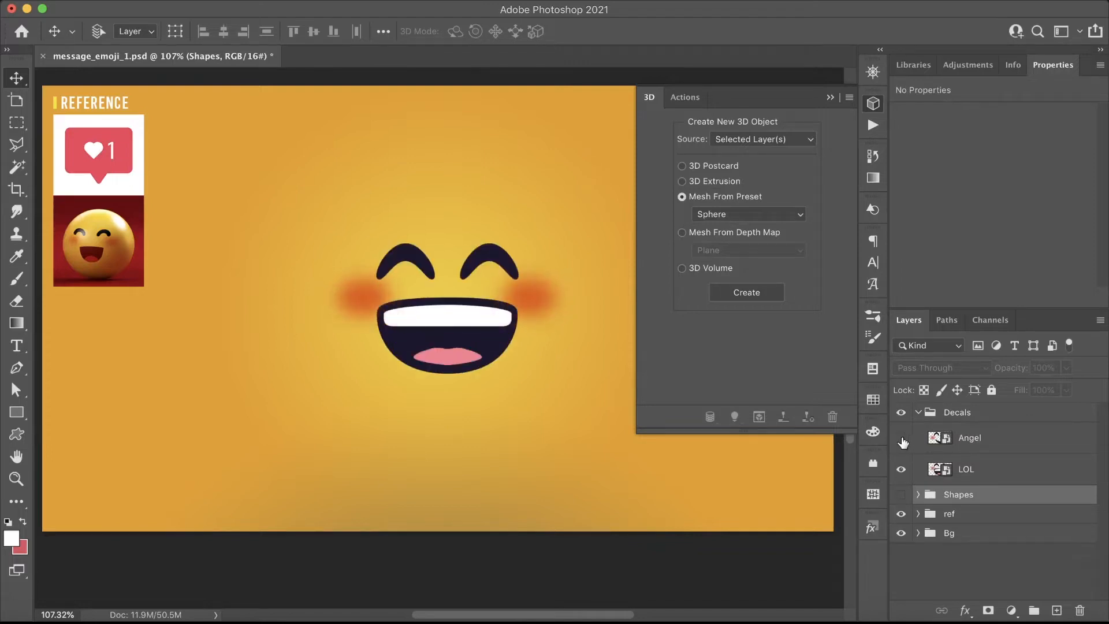
pyautogui.click(902, 439)
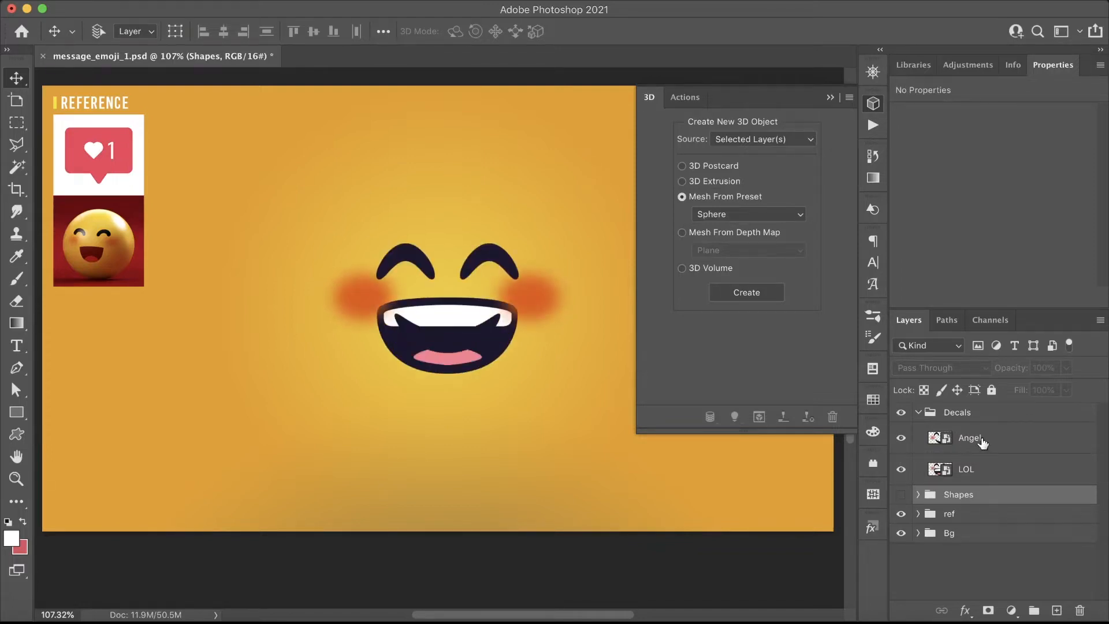
# Quick export the Angel layer as Angel.png into the PNG folder.
pyautogui.click(1014, 444)
pyautogui.rightClick(1013, 445)
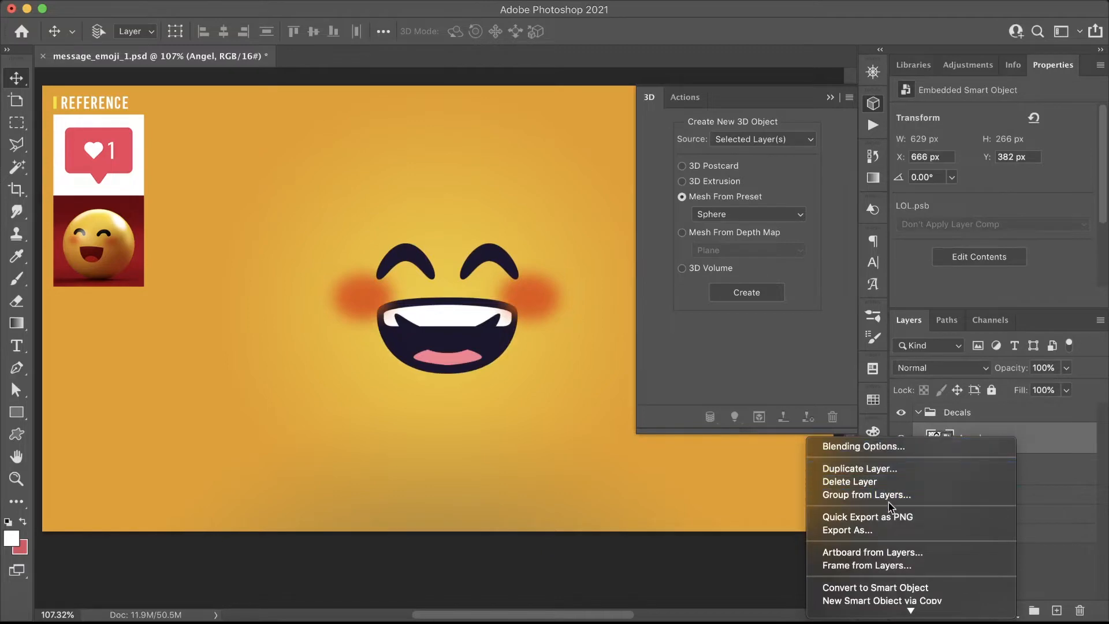
pyautogui.click(936, 521)
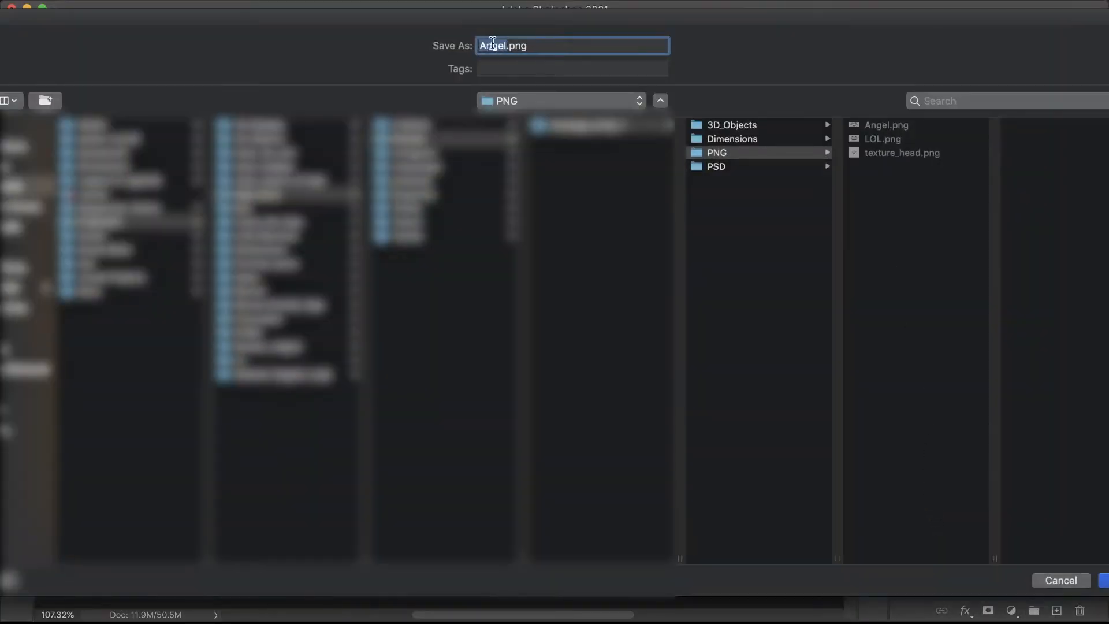
pyautogui.press('Return')
pyautogui.click(682, 115)
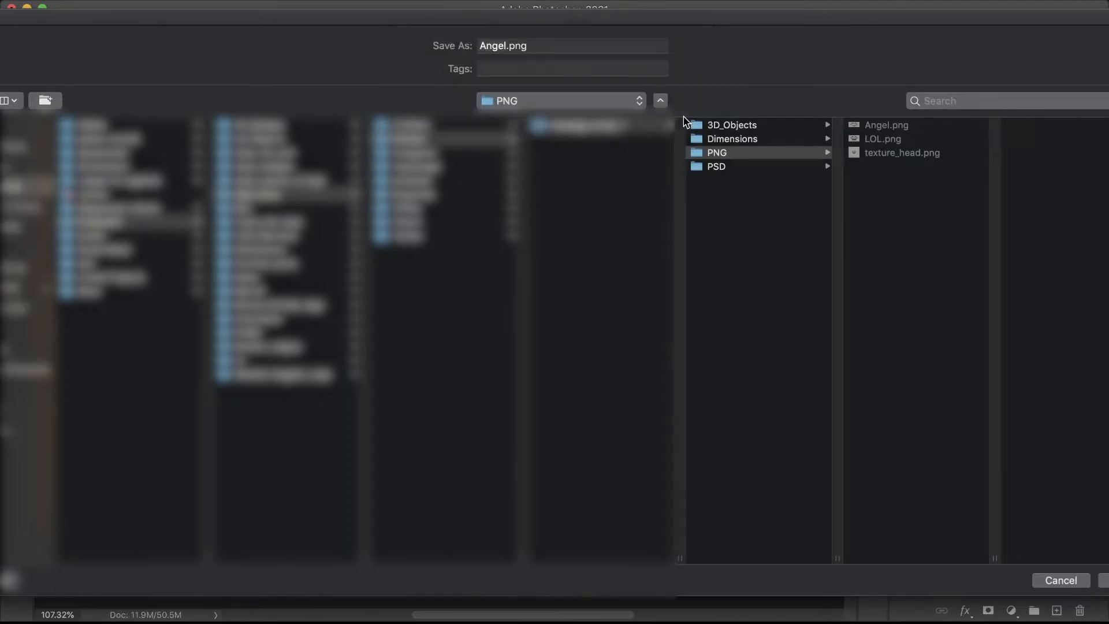
# Quick export the LOL layer as LOL.png into the PNG folder.
pyautogui.click(1031, 474)
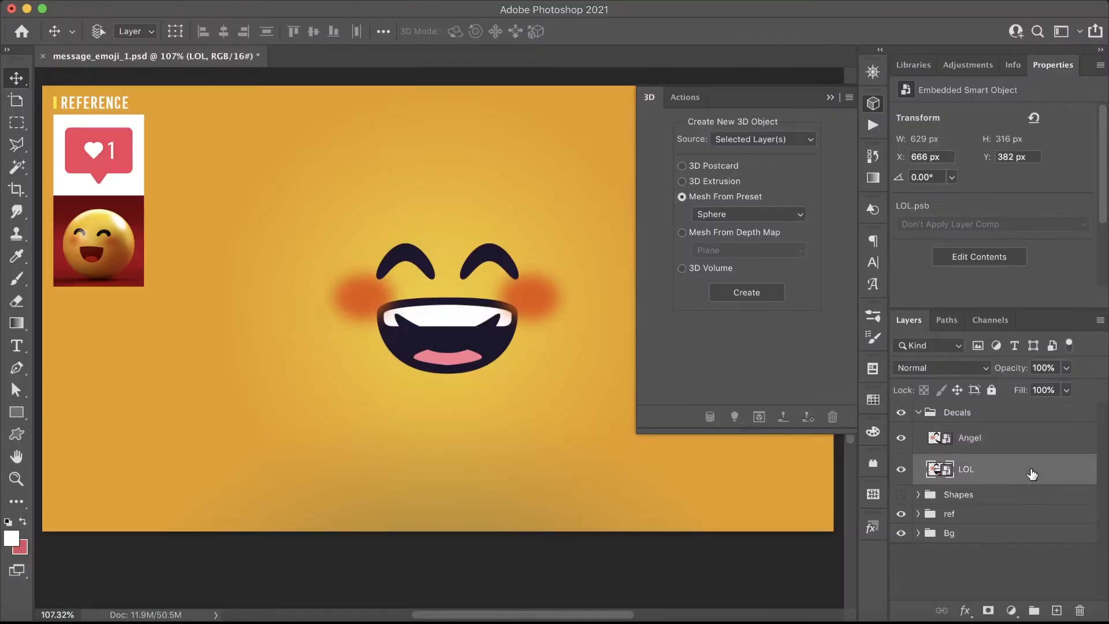
pyautogui.rightClick(1031, 473)
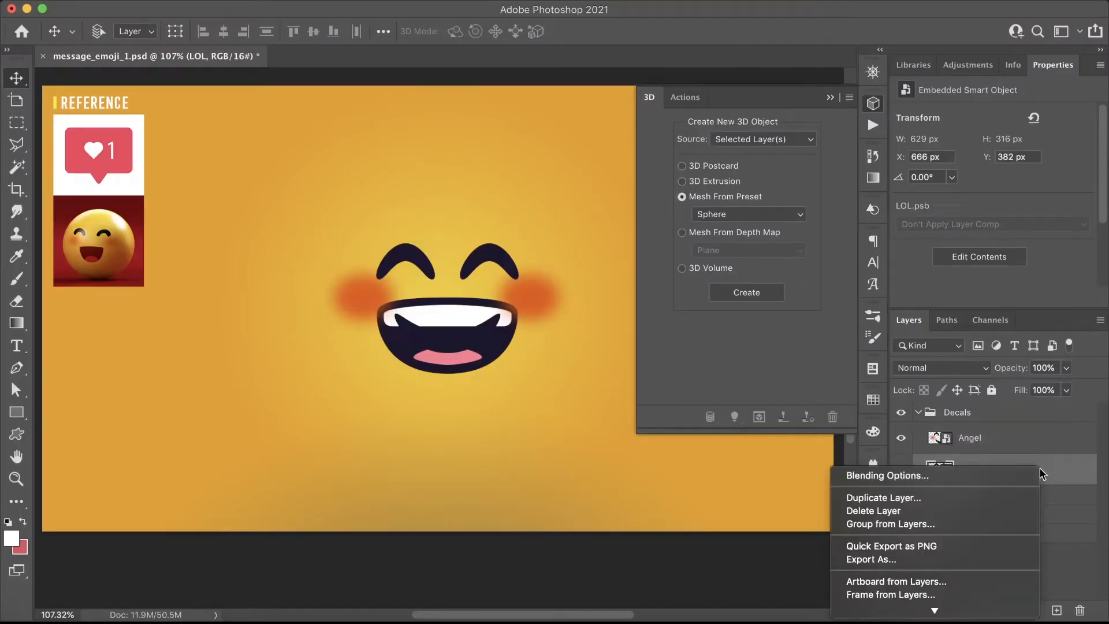
pyautogui.click(962, 549)
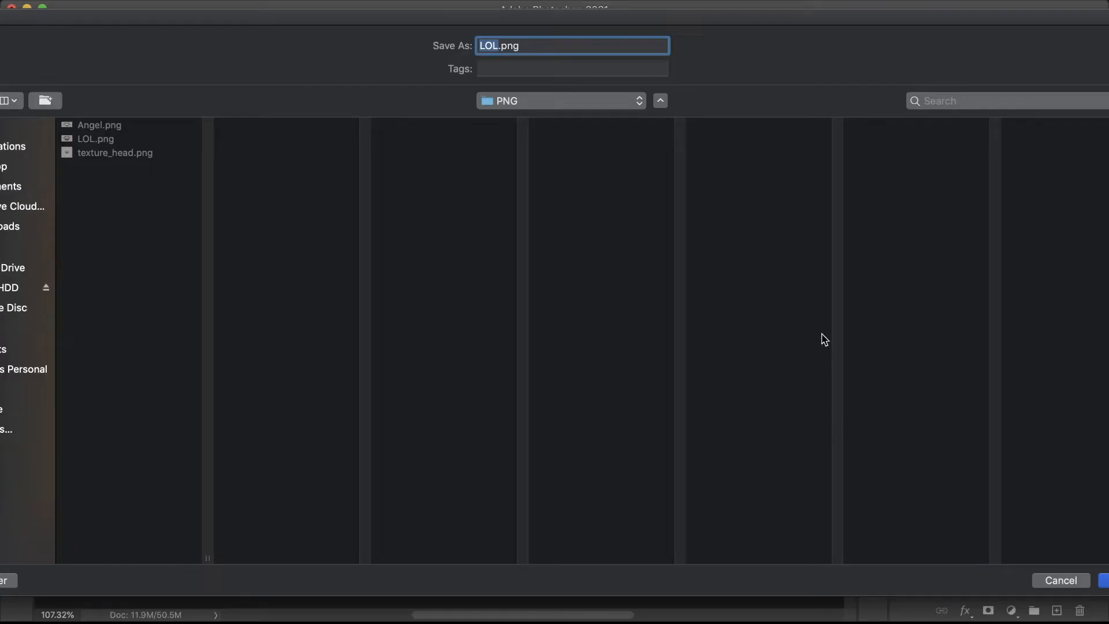
pyautogui.press('Return')
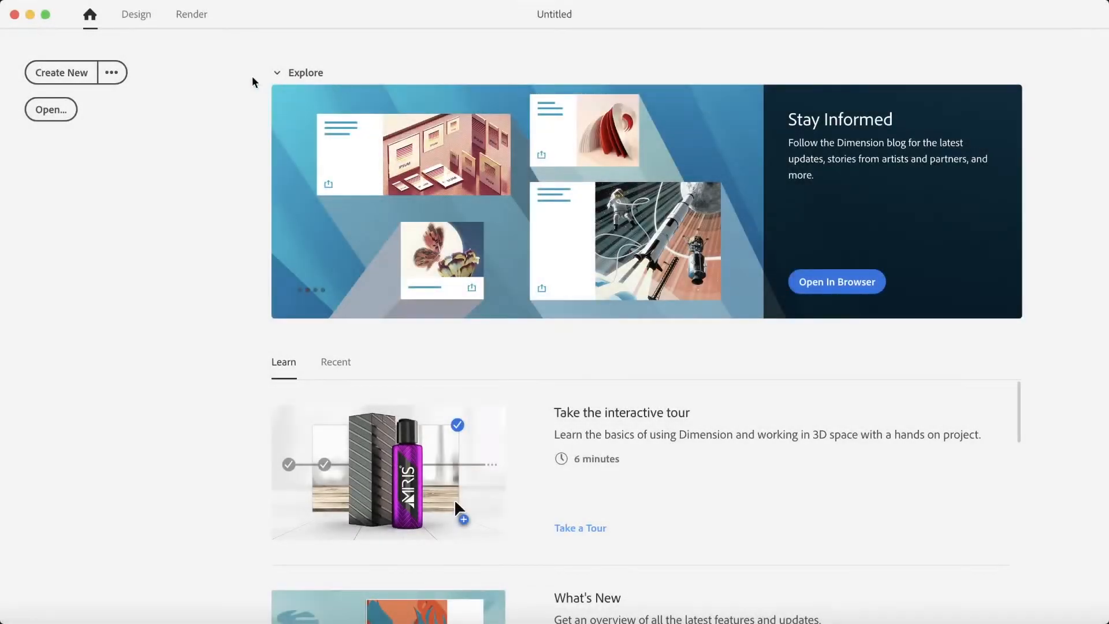
# Switch to Adobe Dimension, create a new document and set its canvas size to 1920 x 1080 px.
pyautogui.click(86, 76)
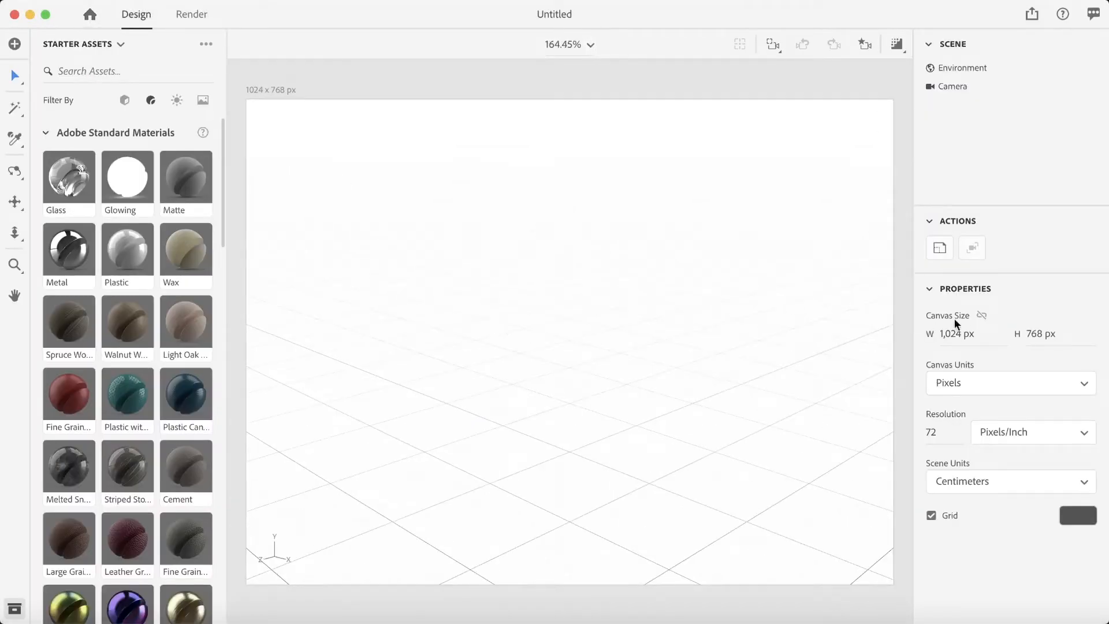
pyautogui.click(972, 335)
pyautogui.write('1,9')
pyautogui.write('20')
pyautogui.press('Tab')
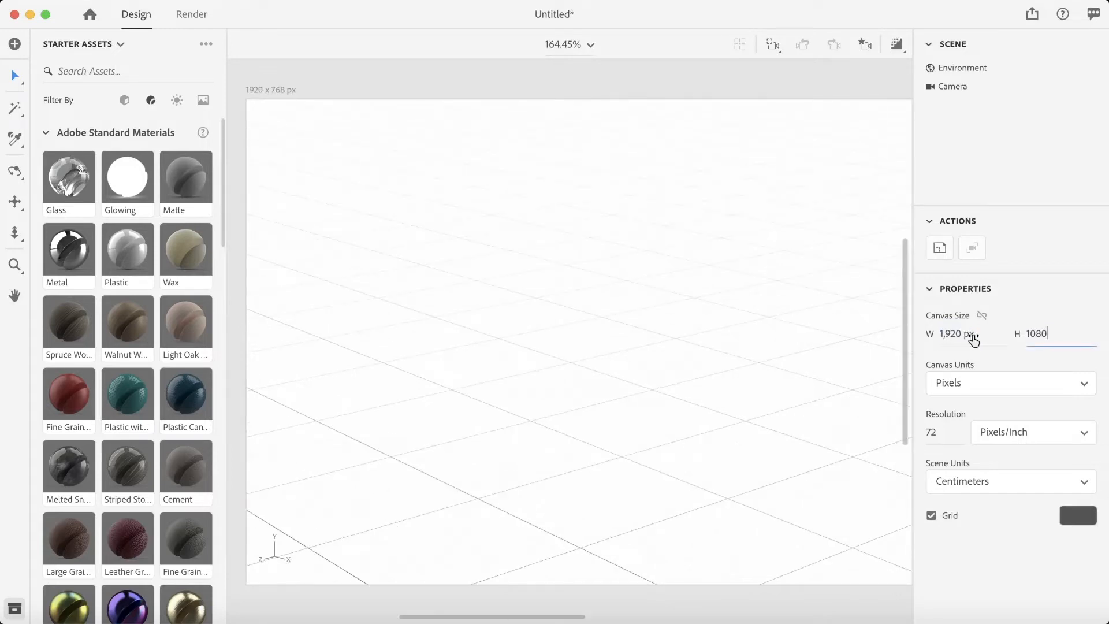
# Set the document resolution to 150 pixels/inch and fit the whole canvas in the view.
pyautogui.click(935, 432)
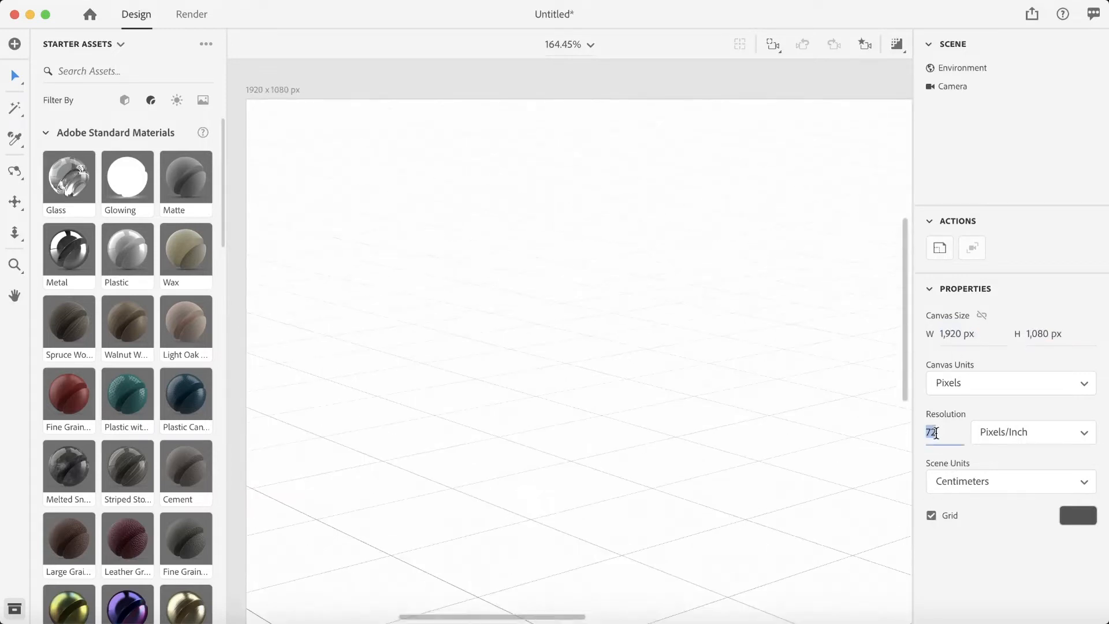
pyautogui.write('150')
pyautogui.press('Tab')
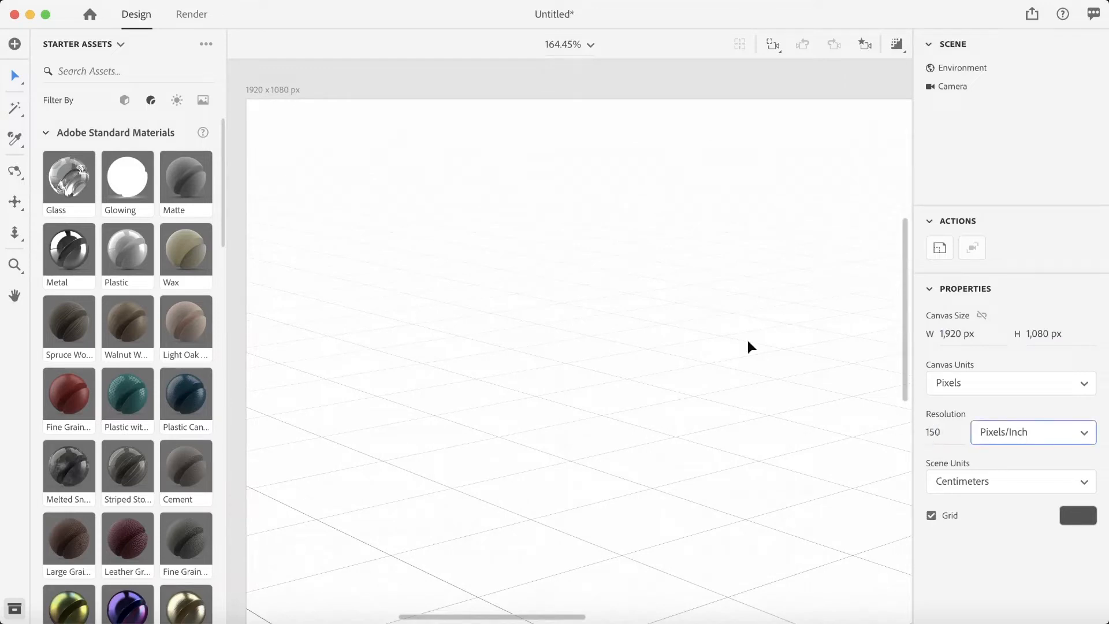
pyautogui.click(590, 45)
pyautogui.click(569, 74)
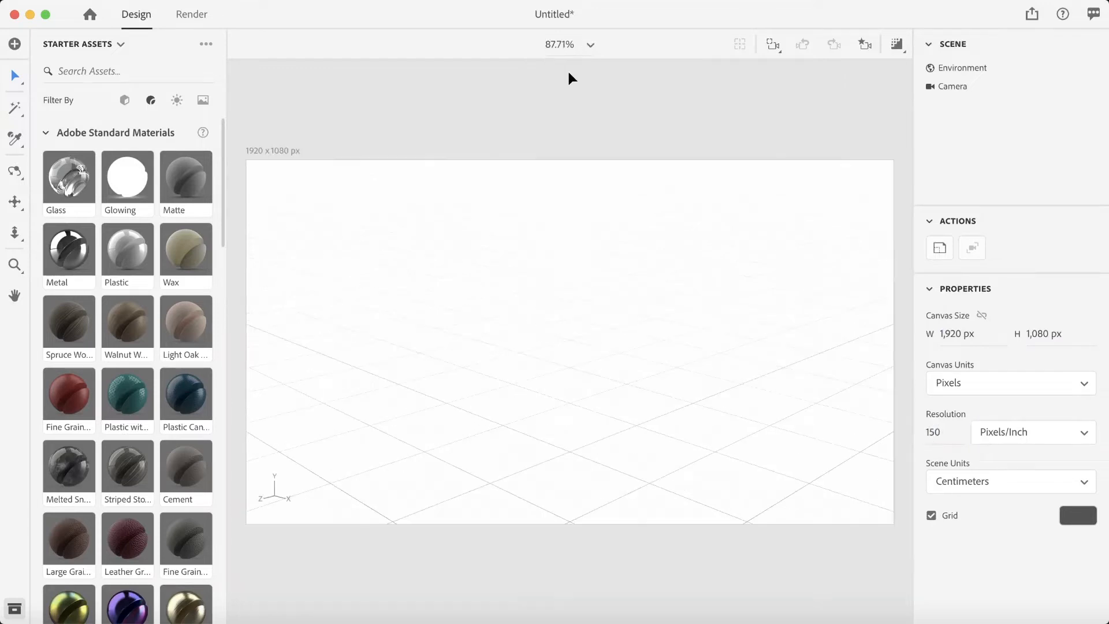
# Change the environment background color to the warm yellow EBC819.
pyautogui.click(1004, 70)
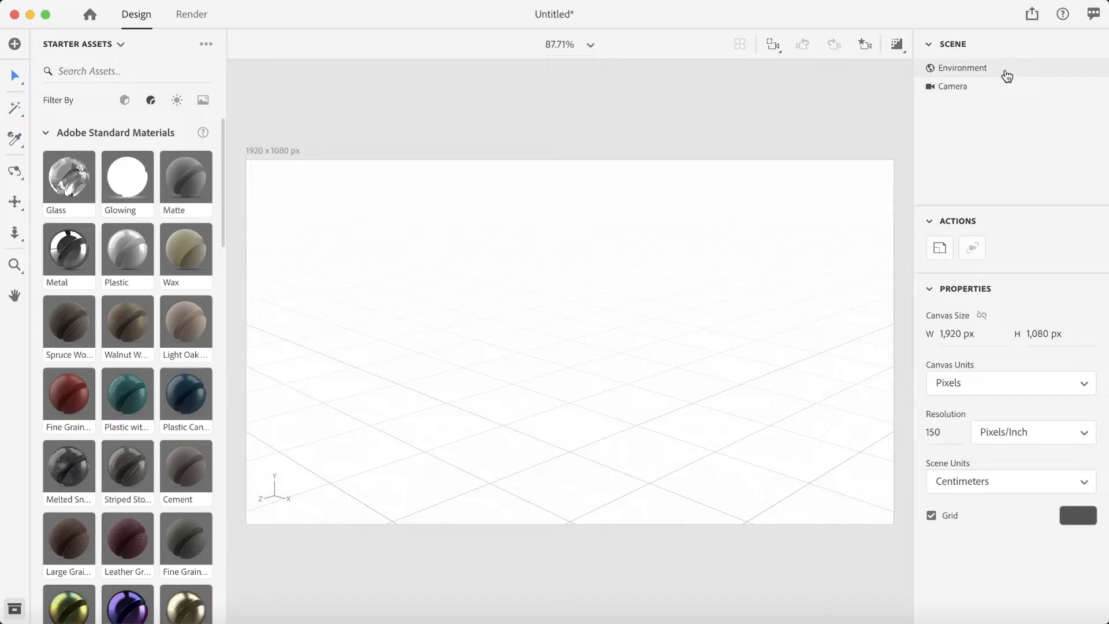
pyautogui.click(1078, 318)
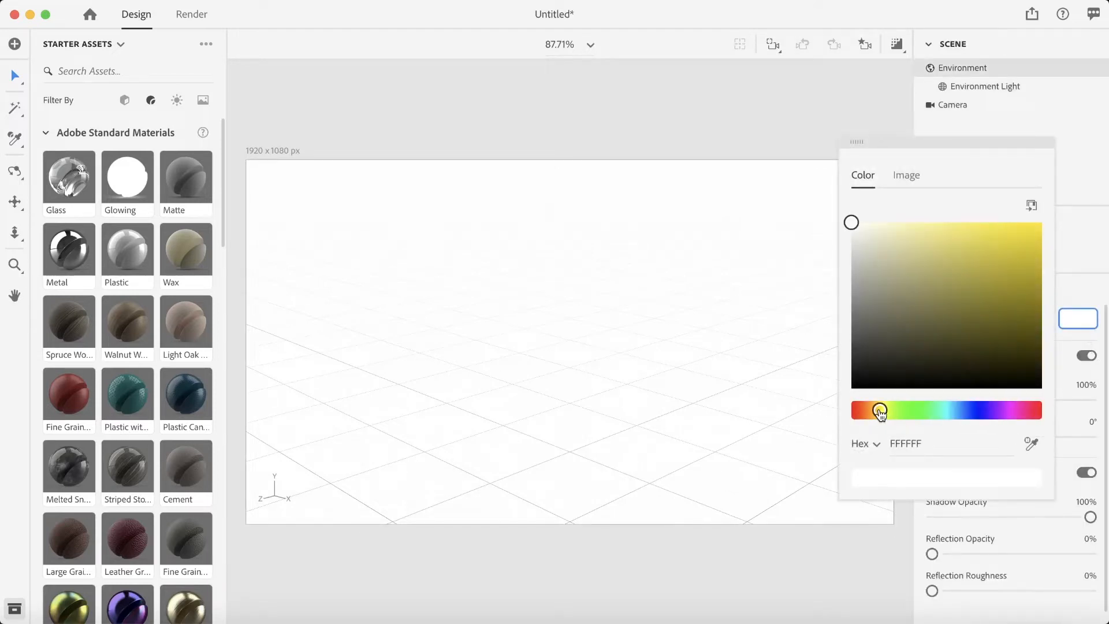
pyautogui.moveTo(1021, 232); pyautogui.dragTo(1022, 236)
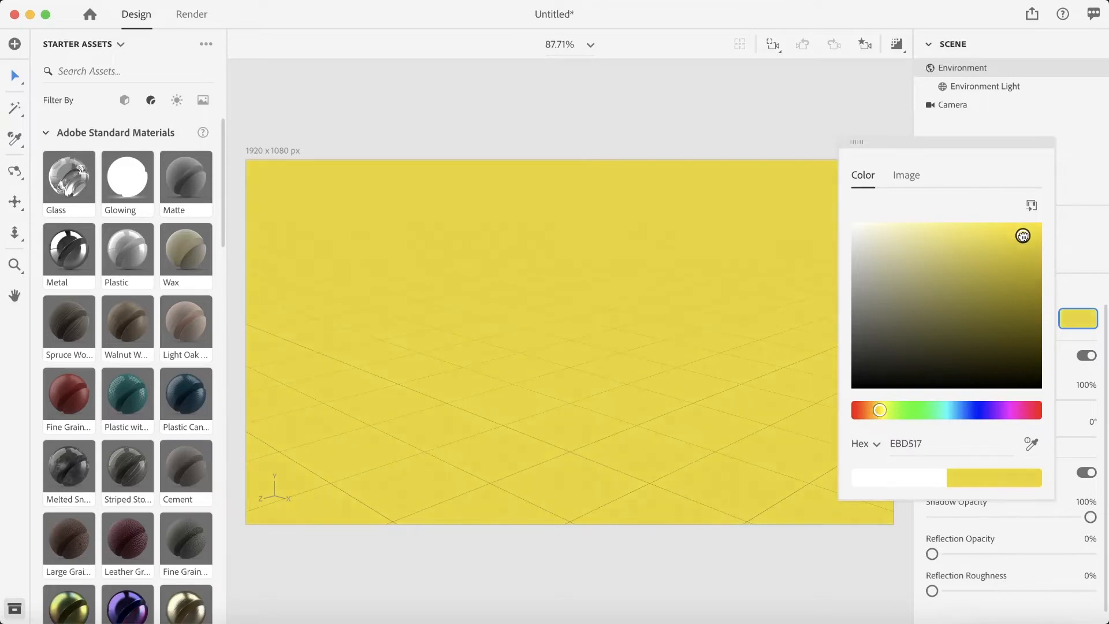
pyautogui.moveTo(880, 411); pyautogui.dragTo(878, 410)
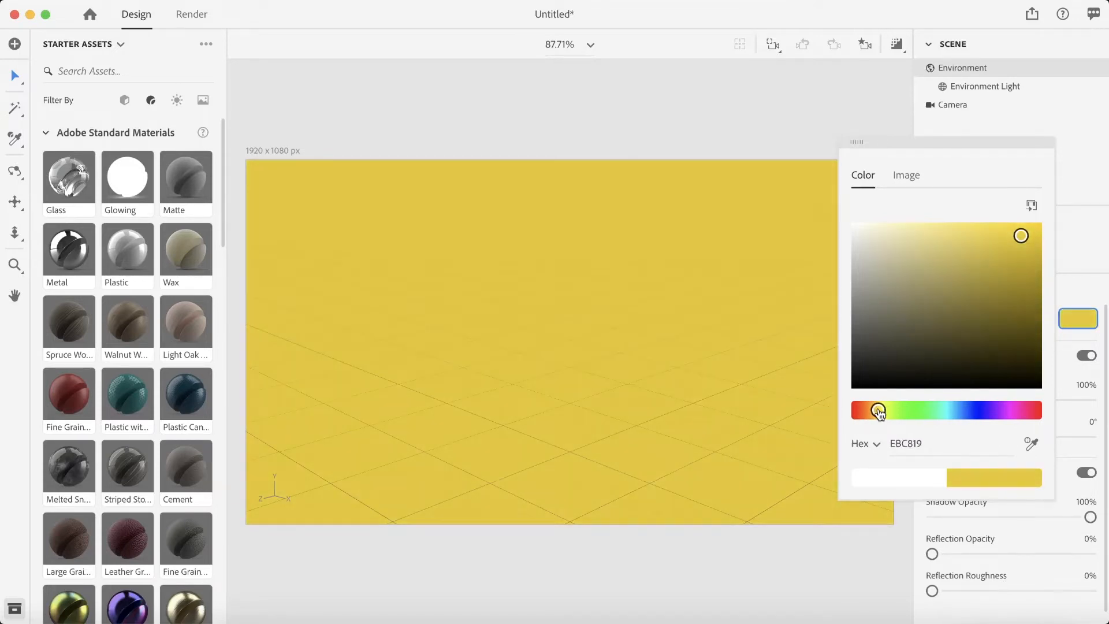
pyautogui.click(1088, 181)
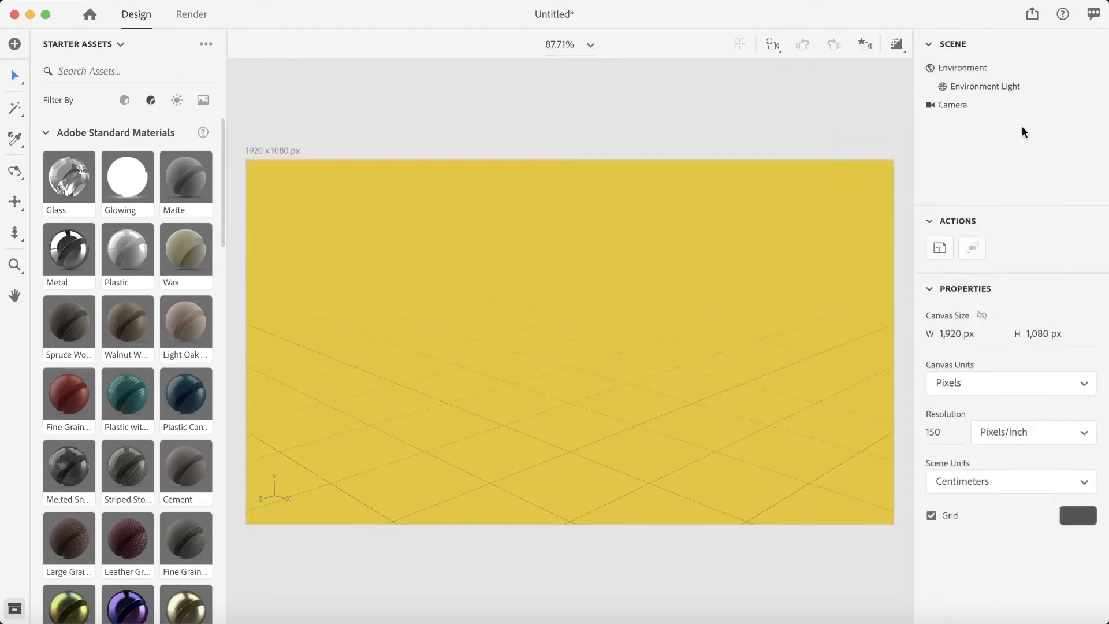
# Set the camera's field of view to 30°.
pyautogui.click(1001, 112)
pyautogui.click(1091, 348)
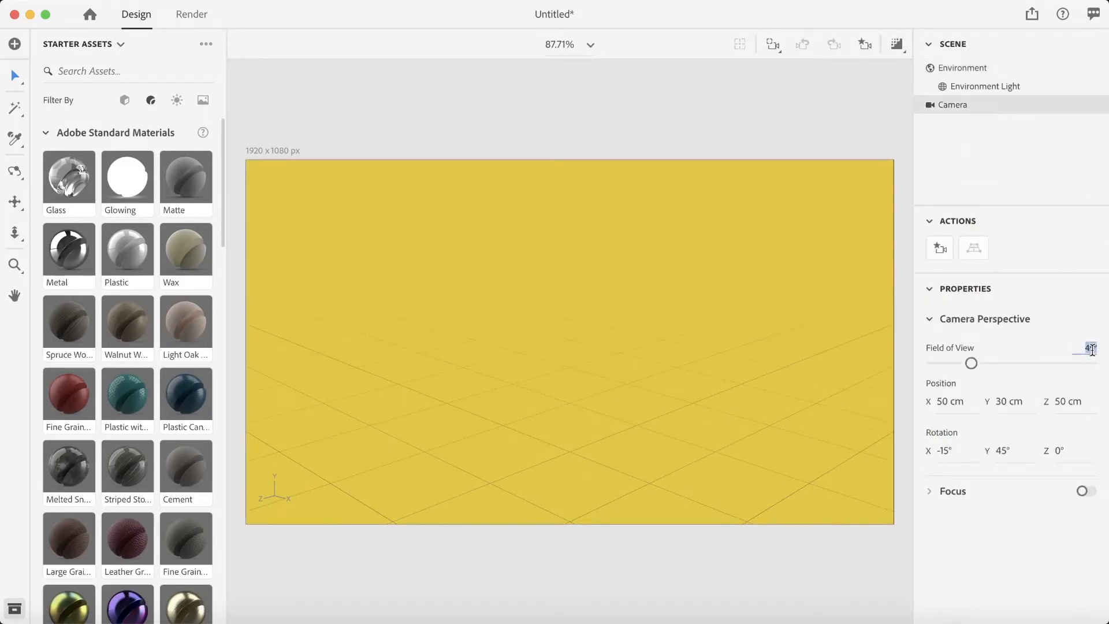
pyautogui.write('30')
pyautogui.press('Return')
# Import the 3D model message_emoji_1.obj into the scene and frame it in the camera.
pyautogui.click(15, 44)
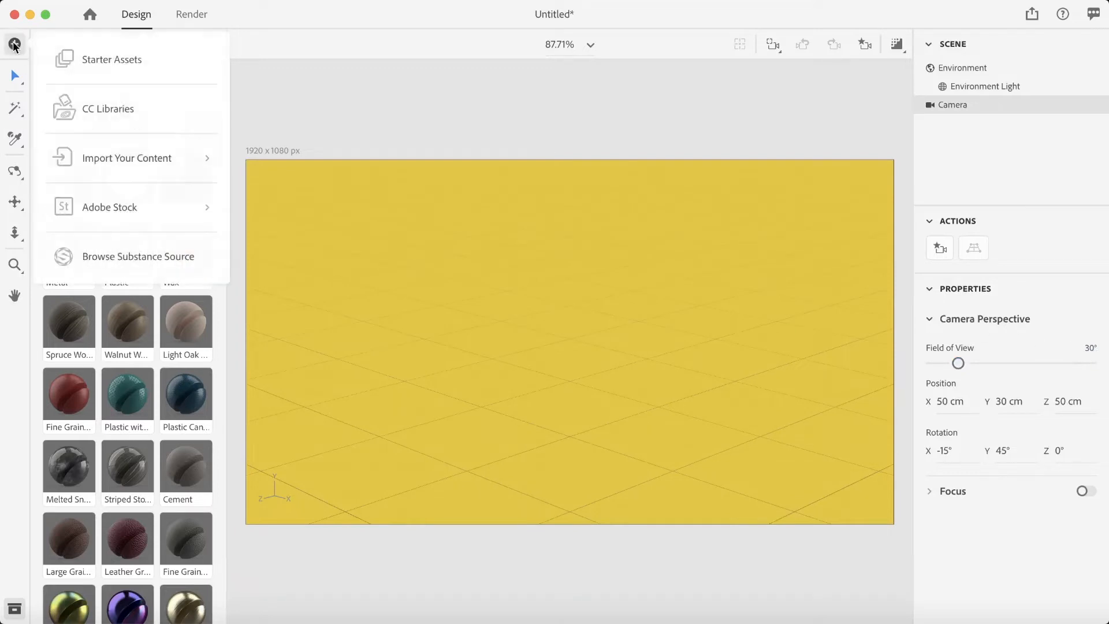
pyautogui.click(141, 159)
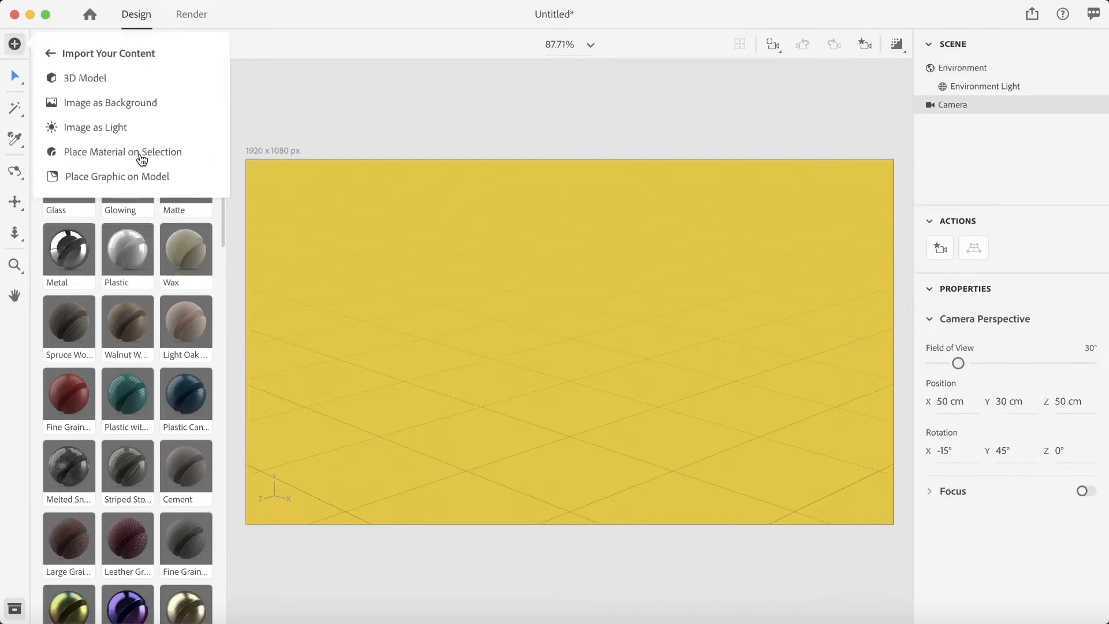
pyautogui.click(116, 81)
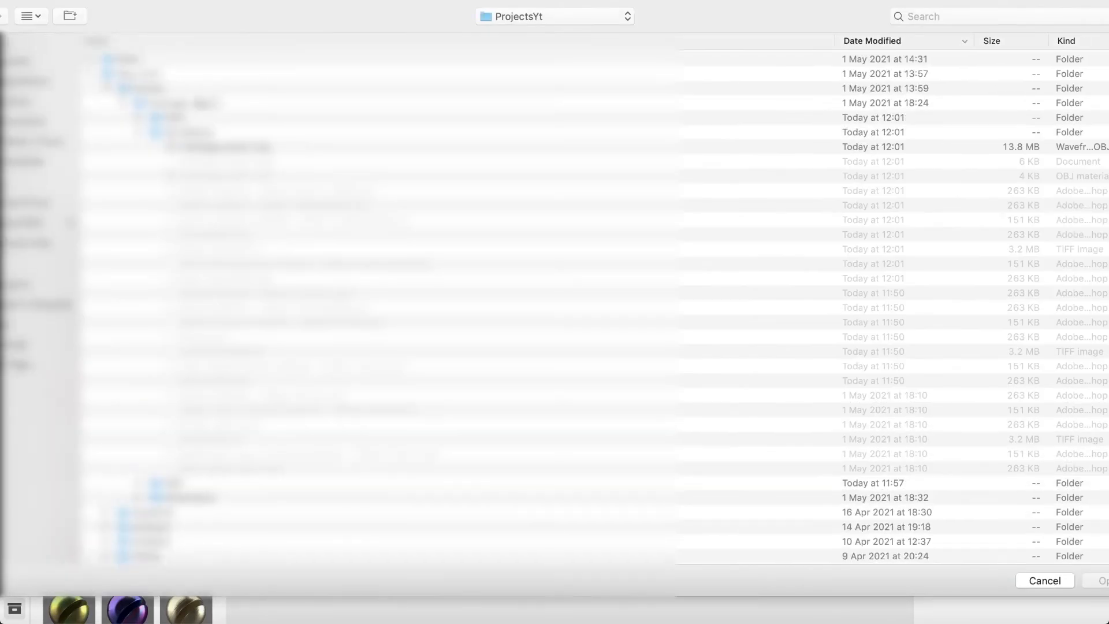
pyautogui.click(259, 149)
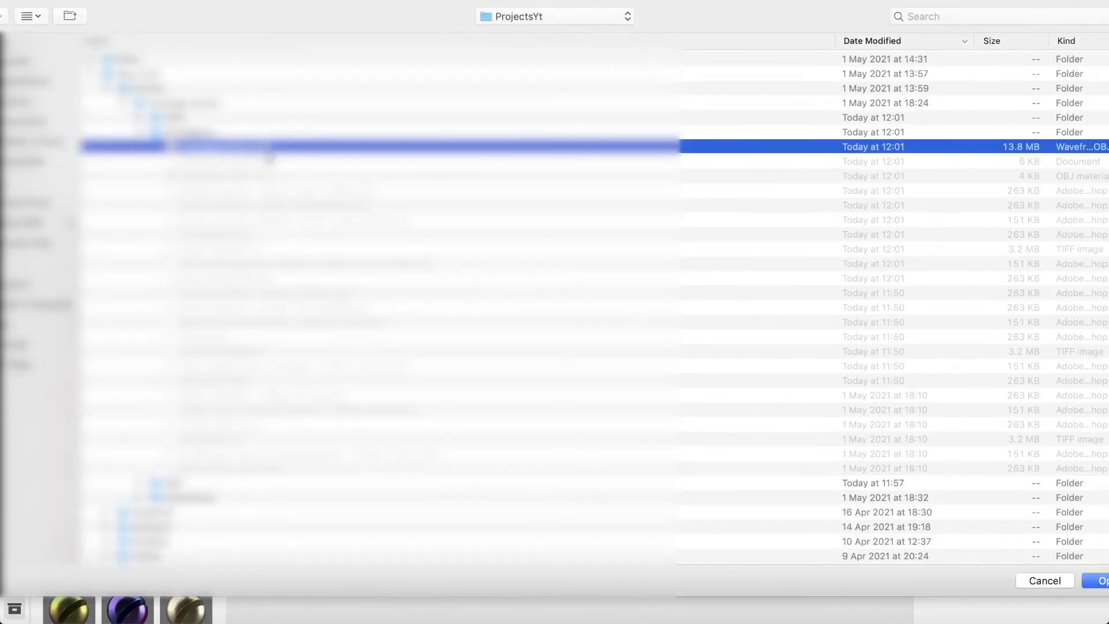
pyautogui.click(1100, 580)
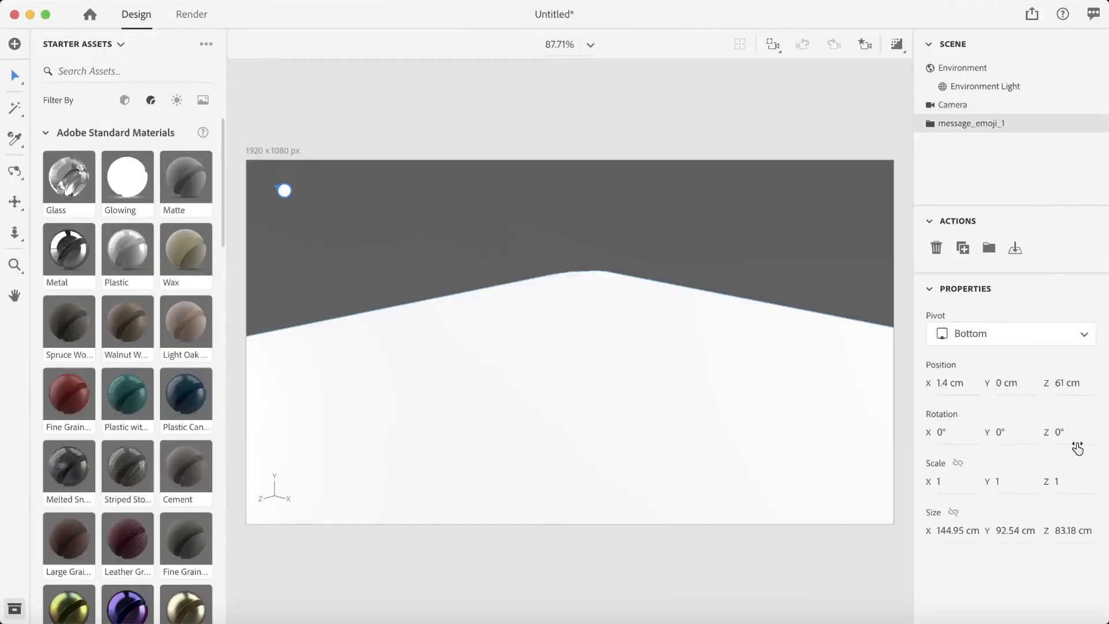
pyautogui.click(772, 45)
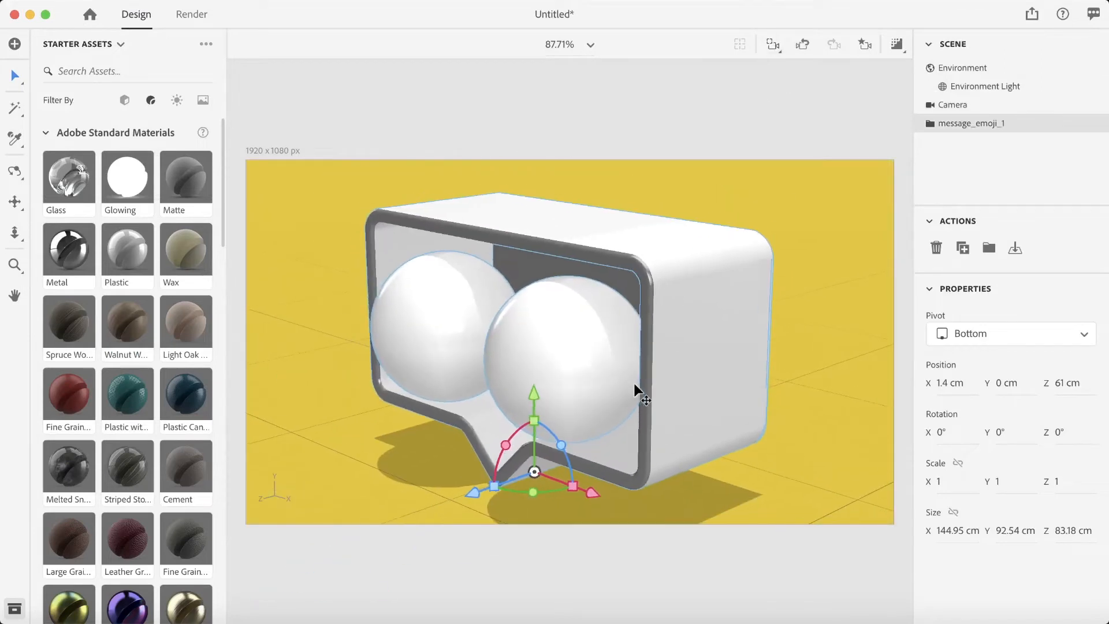
# Raise the model to about Y 14.6 cm, rotate it to about X 168°, Y 151°, Z -174°, and frame it centrally.
pyautogui.moveTo(544, 350); pyautogui.dragTo(546, 322)
pyautogui.moveTo(516, 378); pyautogui.dragTo(521, 369)
pyautogui.moveTo(544, 421); pyautogui.dragTo(568, 420)
pyautogui.scroll(5, 554, 373)
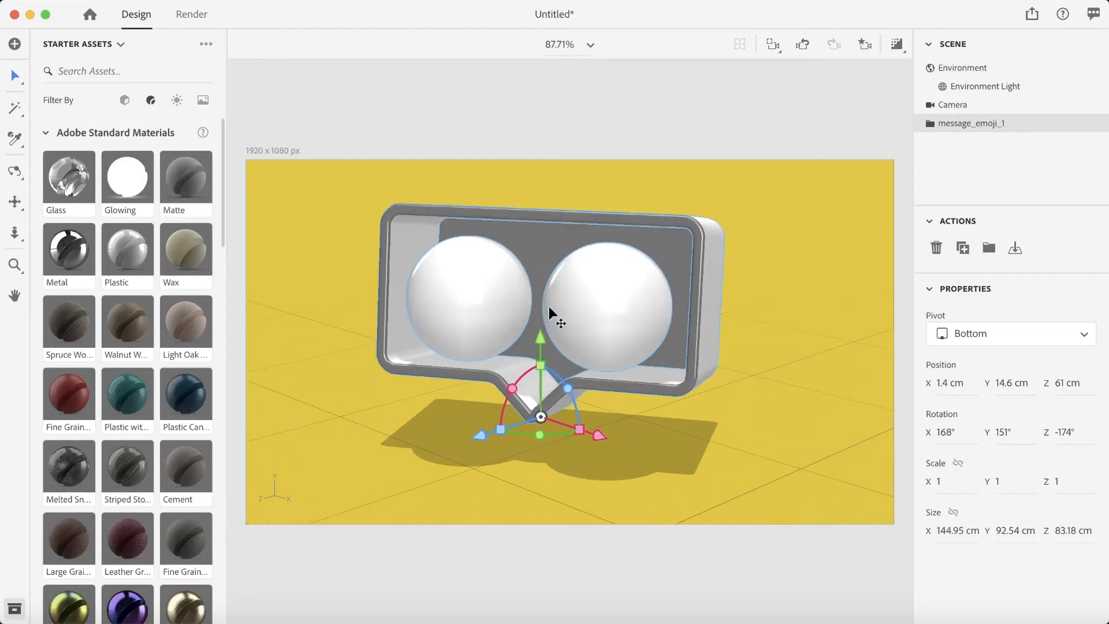
pyautogui.moveTo(553, 352); pyautogui.dragTo(566, 334, button='middle')
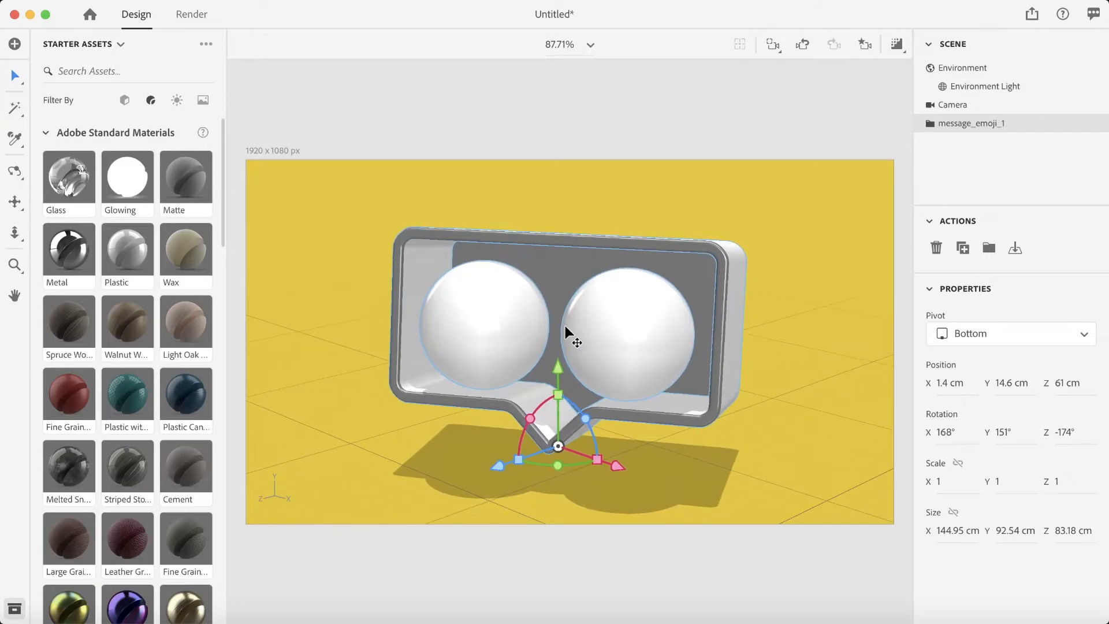
pyautogui.moveTo(562, 323); pyautogui.dragTo(568, 320, button='middle')
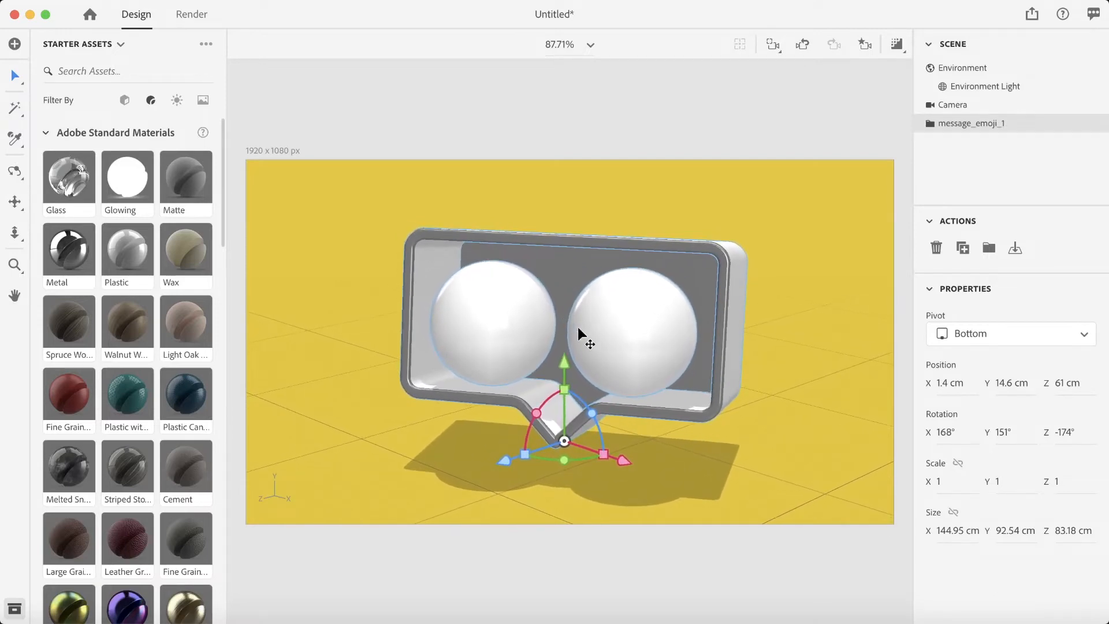
# Apply the Plastic material to the Base shape and set its base color to red EB1515.
pyautogui.click(932, 125)
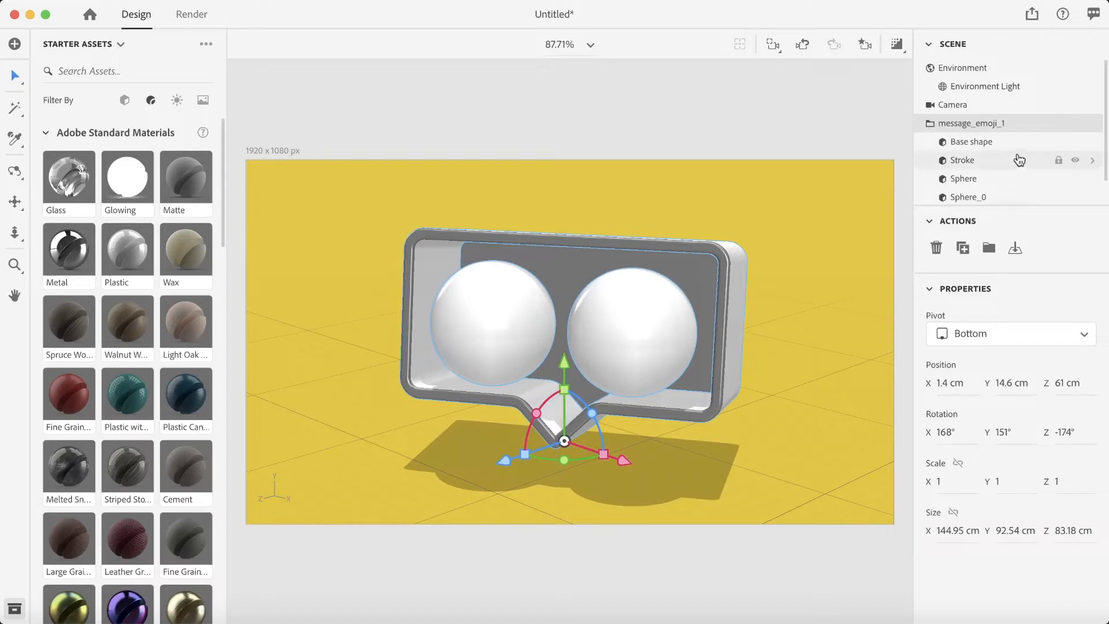
pyautogui.scroll(-1, 1021, 153)
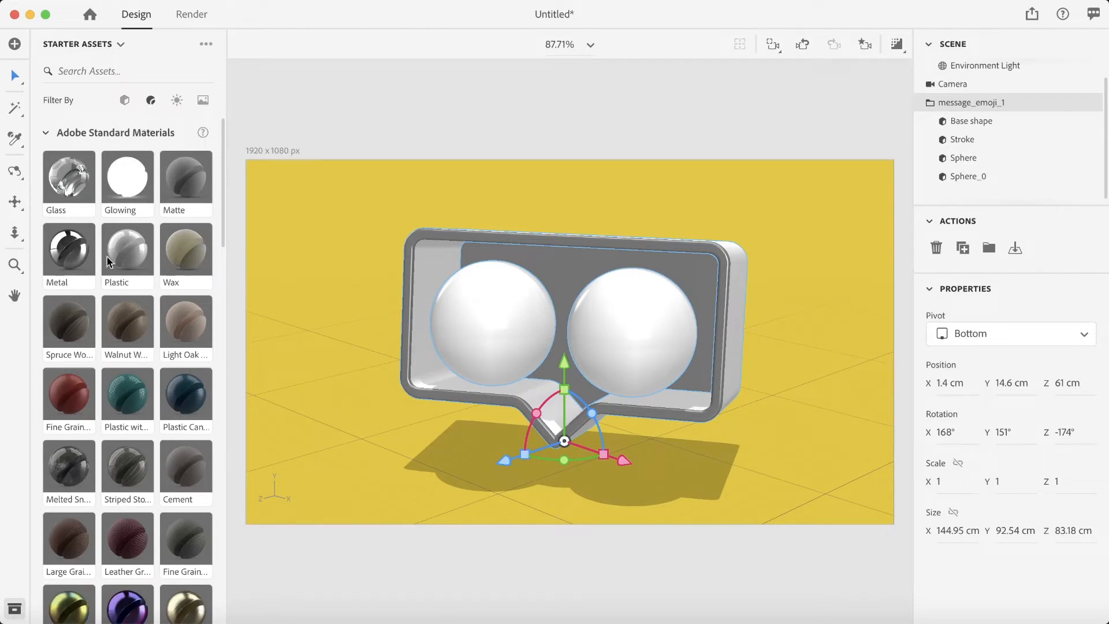
pyautogui.moveTo(134, 260); pyautogui.dragTo(999, 118)
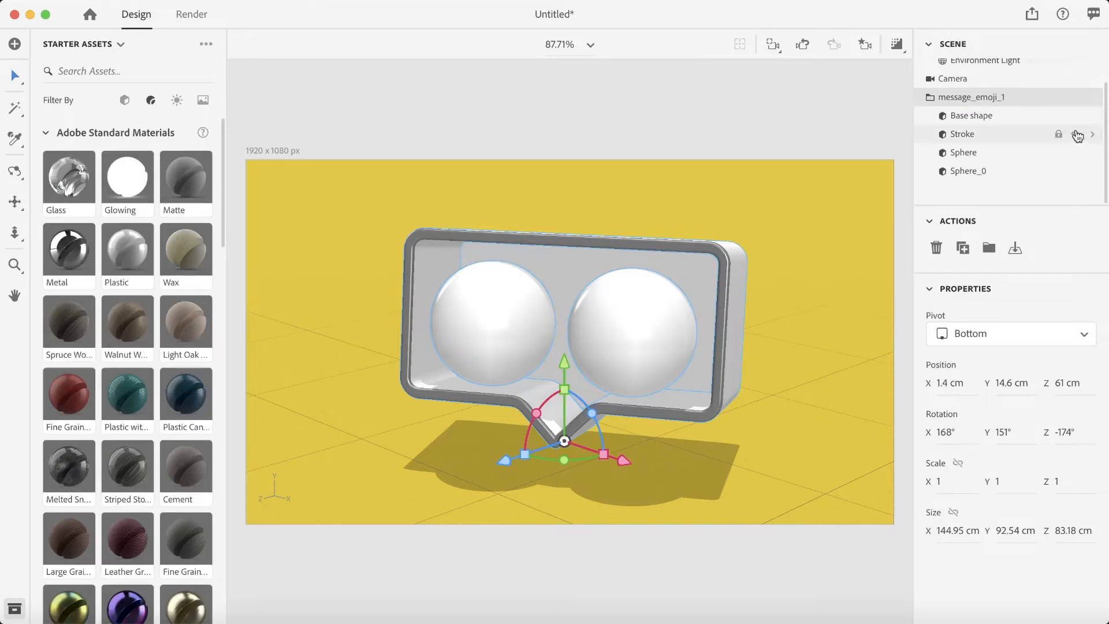
pyautogui.click(1091, 120)
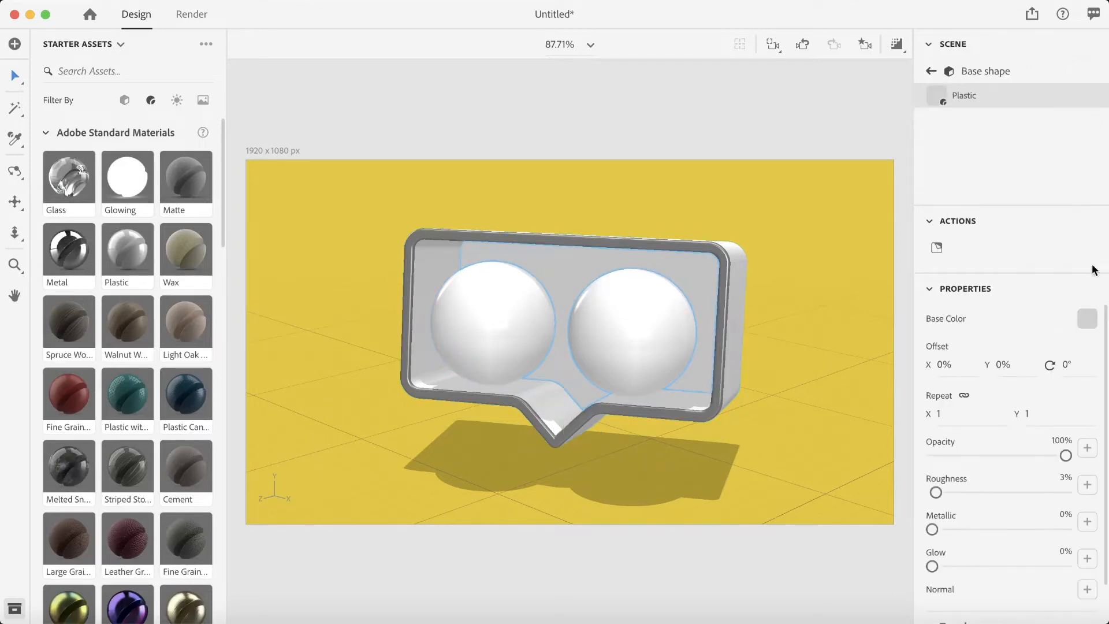
pyautogui.click(1087, 319)
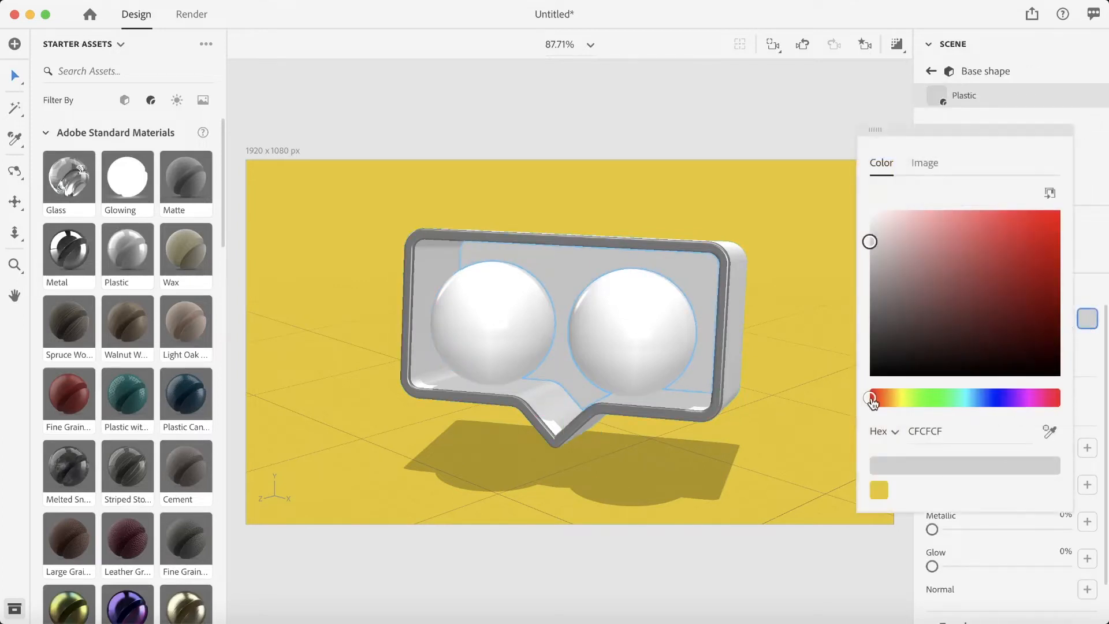
pyautogui.moveTo(1043, 227); pyautogui.dragTo(1043, 223)
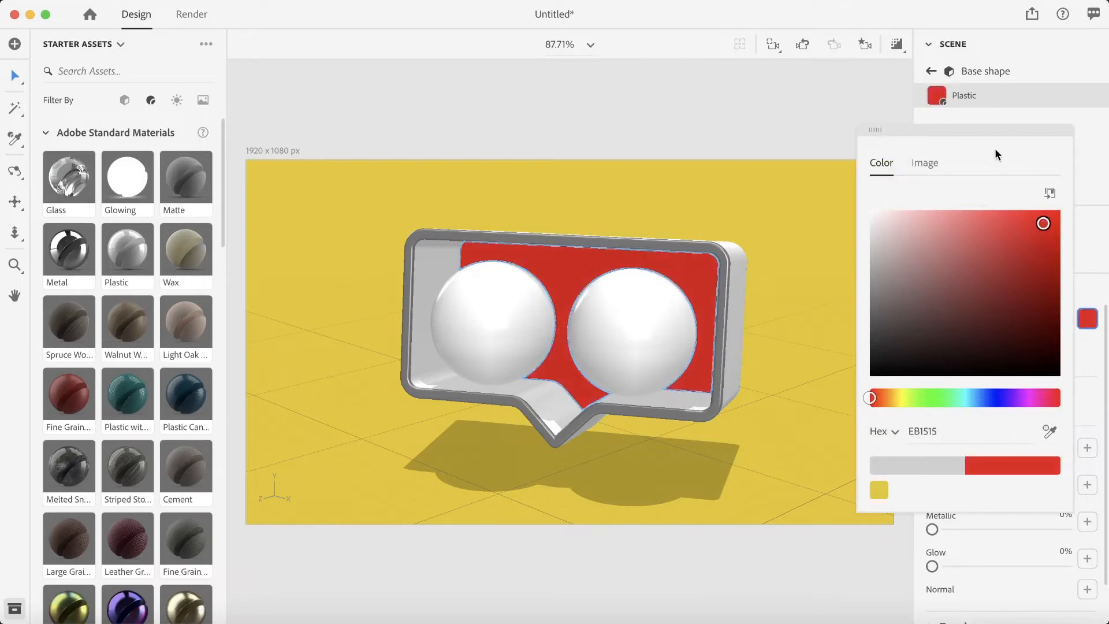
pyautogui.click(996, 111)
pyautogui.click(930, 71)
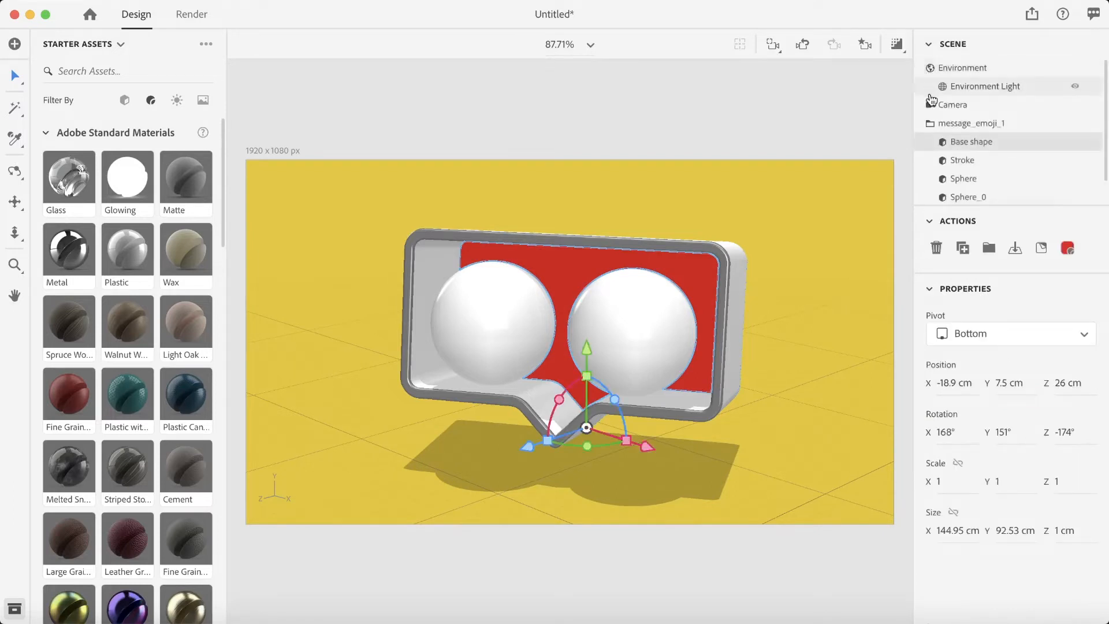
# Apply the Plastic material to the Stroke object and give it the same red base color as the Base shape.
pyautogui.moveTo(134, 255)
pyautogui.mouseDown()
pyautogui.moveTo(396, 342)
pyautogui.moveTo(1074, 234)
pyautogui.moveTo(978, 128)
pyautogui.mouseUp()
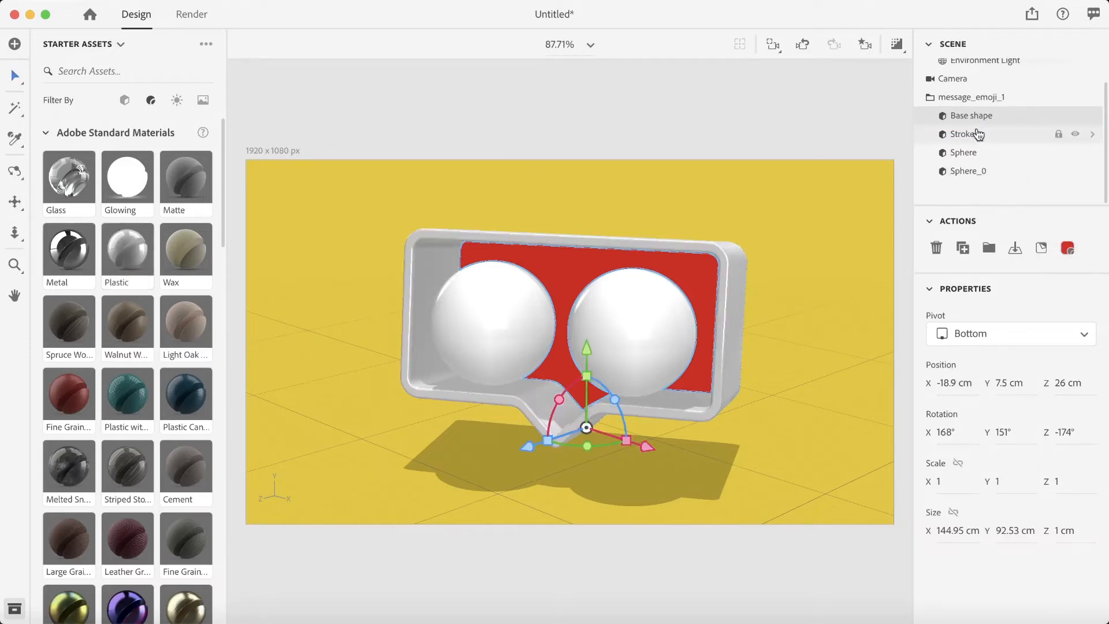
pyautogui.click(1091, 134)
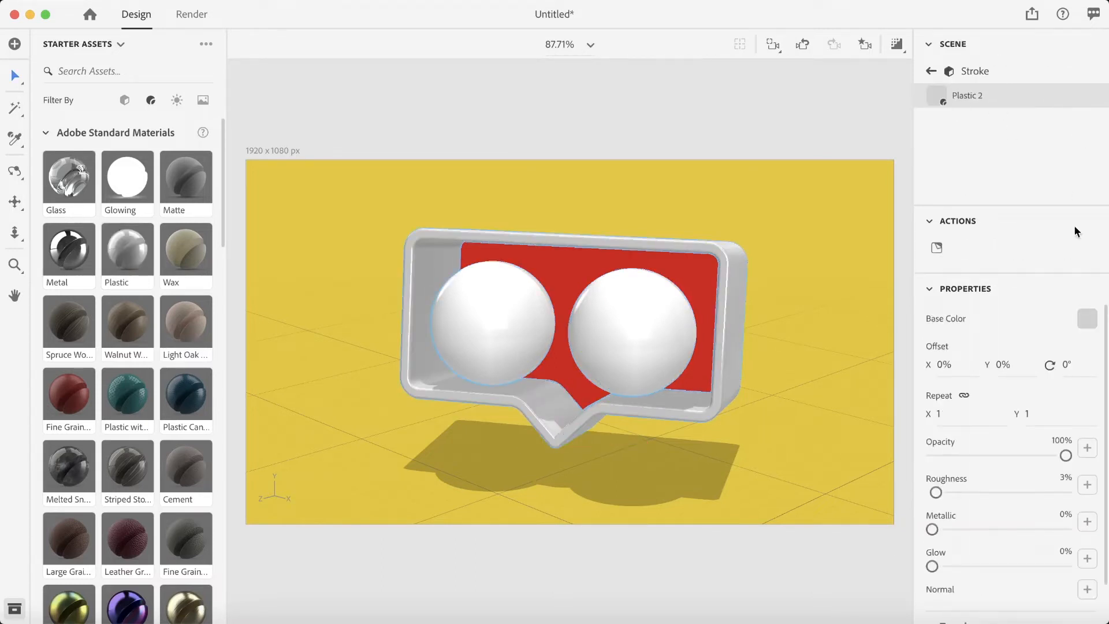
pyautogui.click(1087, 319)
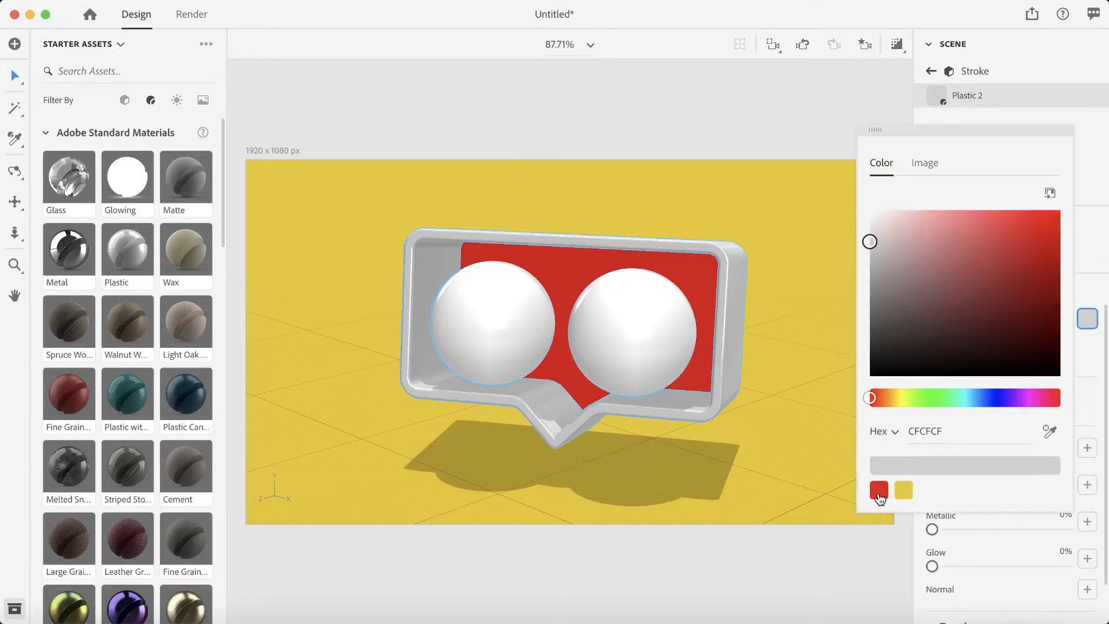
pyautogui.click(878, 491)
pyautogui.click(1081, 364)
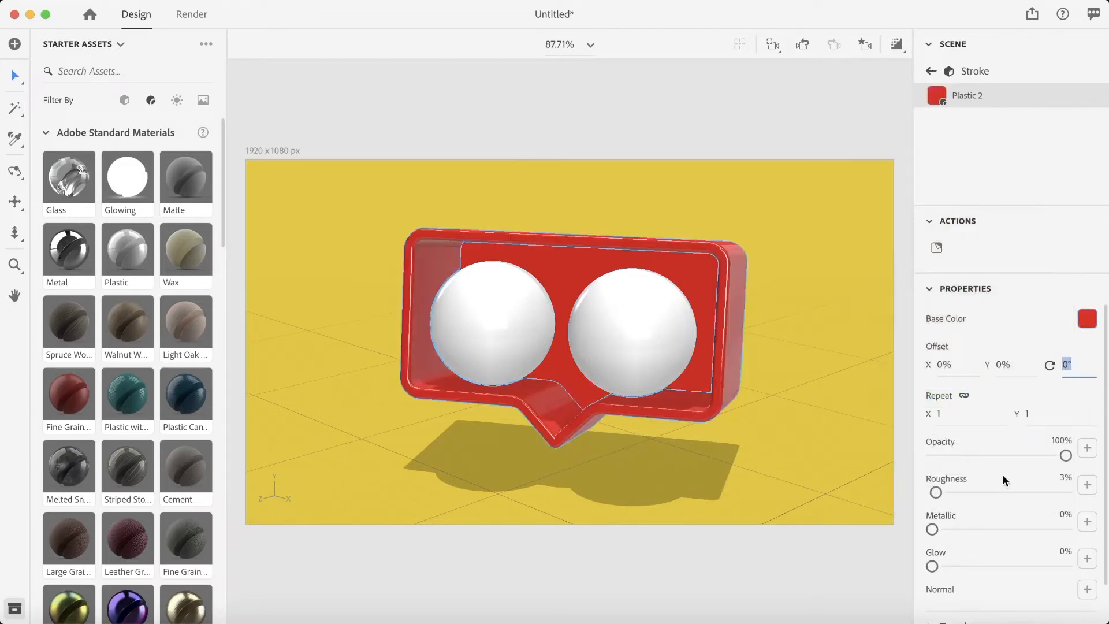
# Set the roughness of the Stroke's plastic material to 18% and return to the scene list.
pyautogui.click(1064, 478)
pyautogui.press('Return')
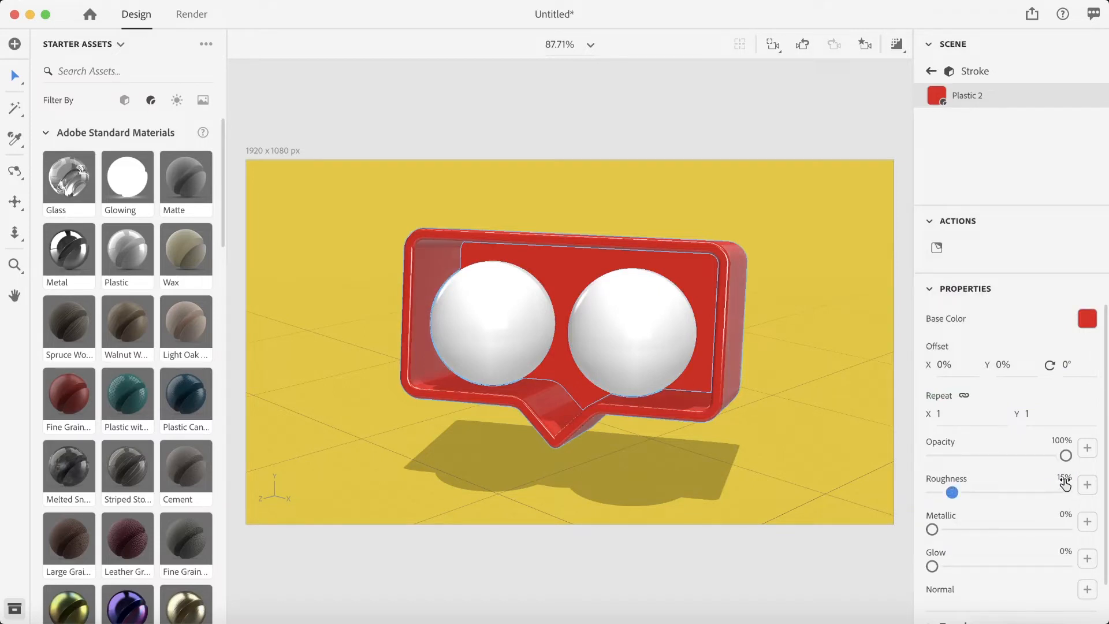
pyautogui.write('18')
pyautogui.press('Return')
pyautogui.click(931, 72)
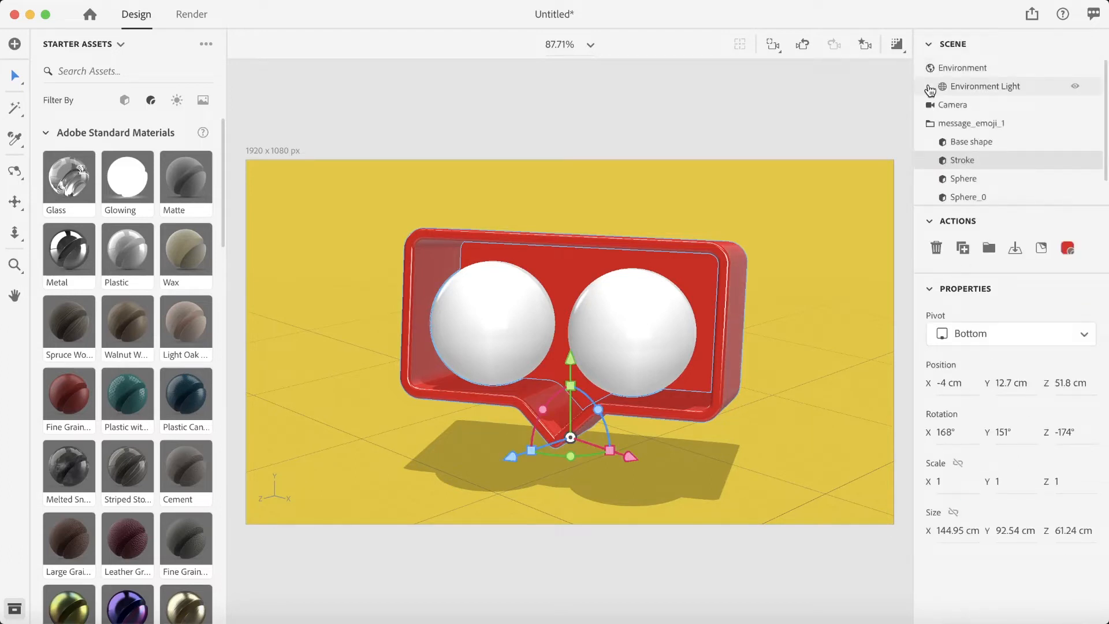
# Apply the Plastic material to the Sphere object and set its base color to yellow F6E00E.
pyautogui.scroll(-1, 1005, 168)
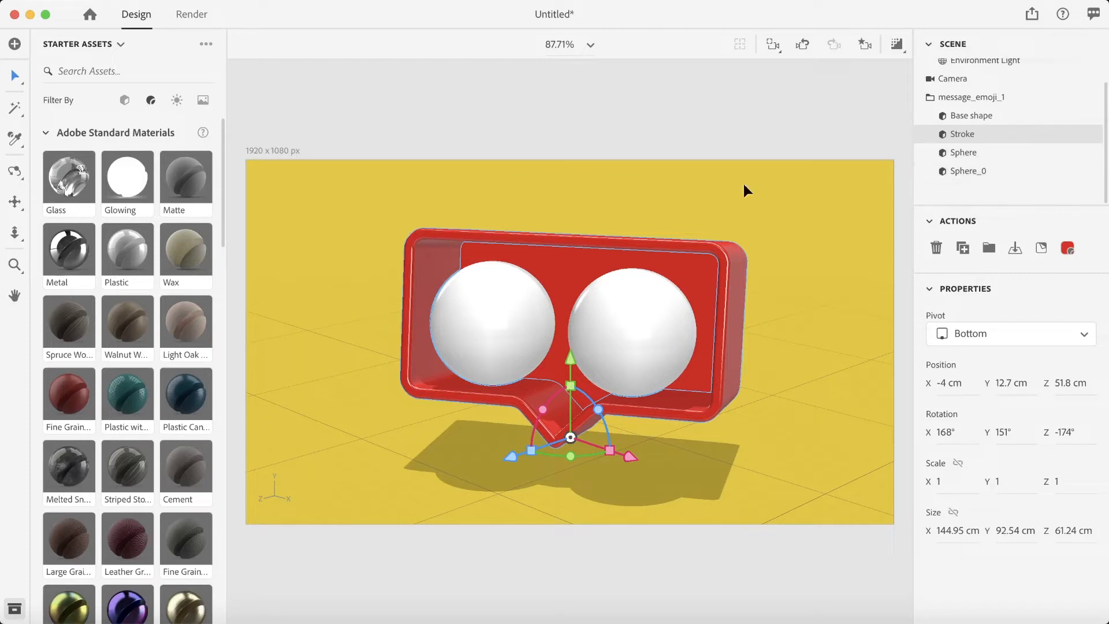
pyautogui.moveTo(137, 246); pyautogui.dragTo(983, 160)
pyautogui.click(1093, 154)
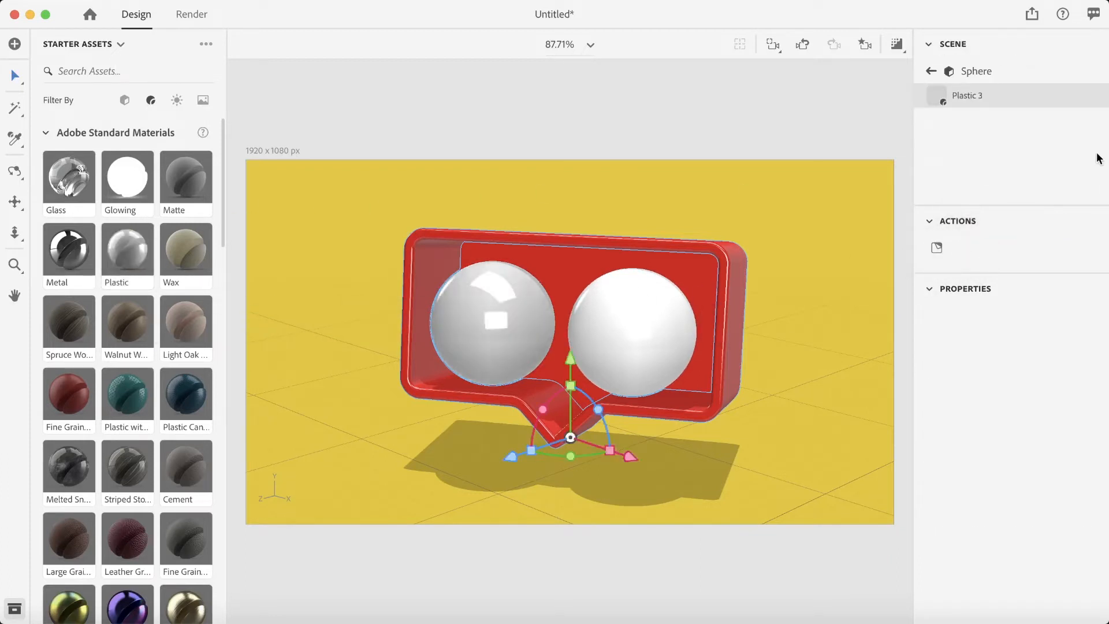
pyautogui.click(1086, 321)
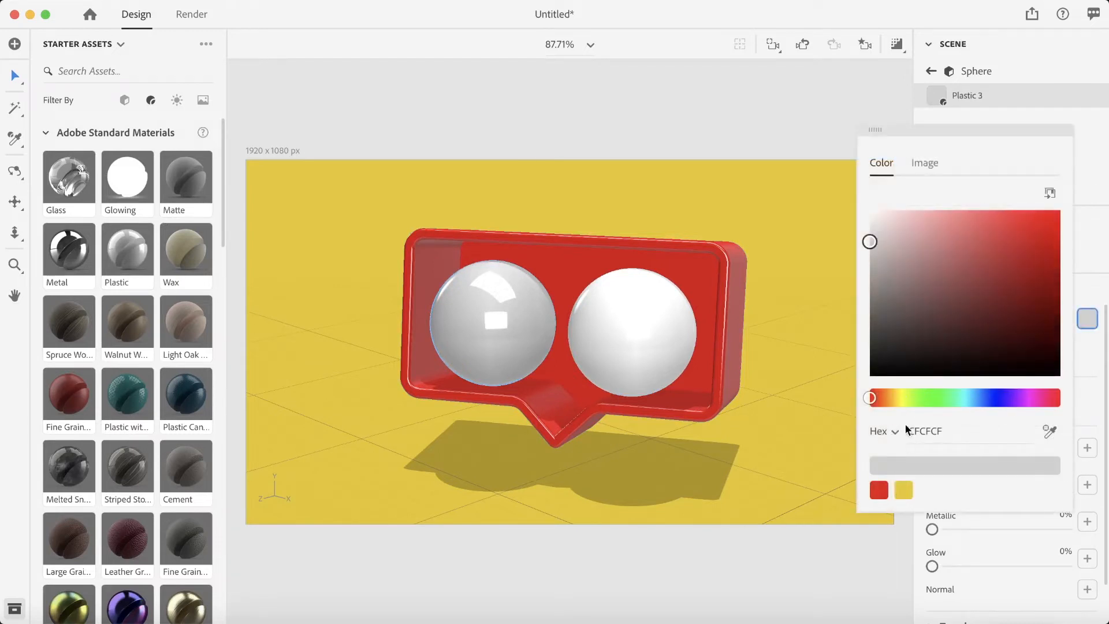
pyautogui.click(896, 397)
pyautogui.click(1039, 217)
pyautogui.click(948, 439)
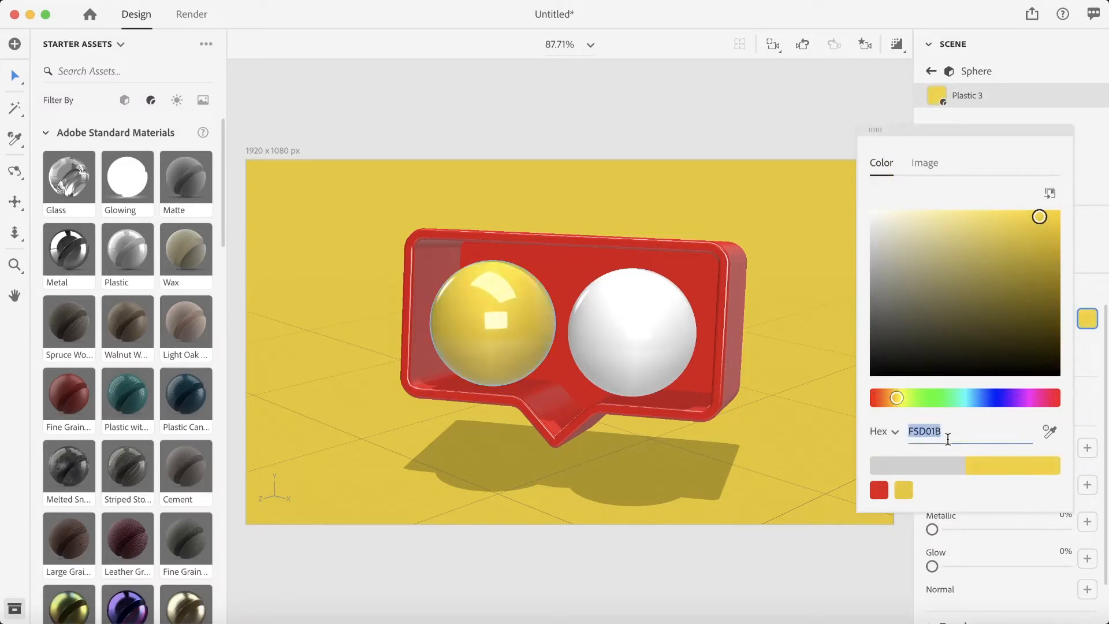
pyautogui.write('f6e00e')
pyautogui.press('Return')
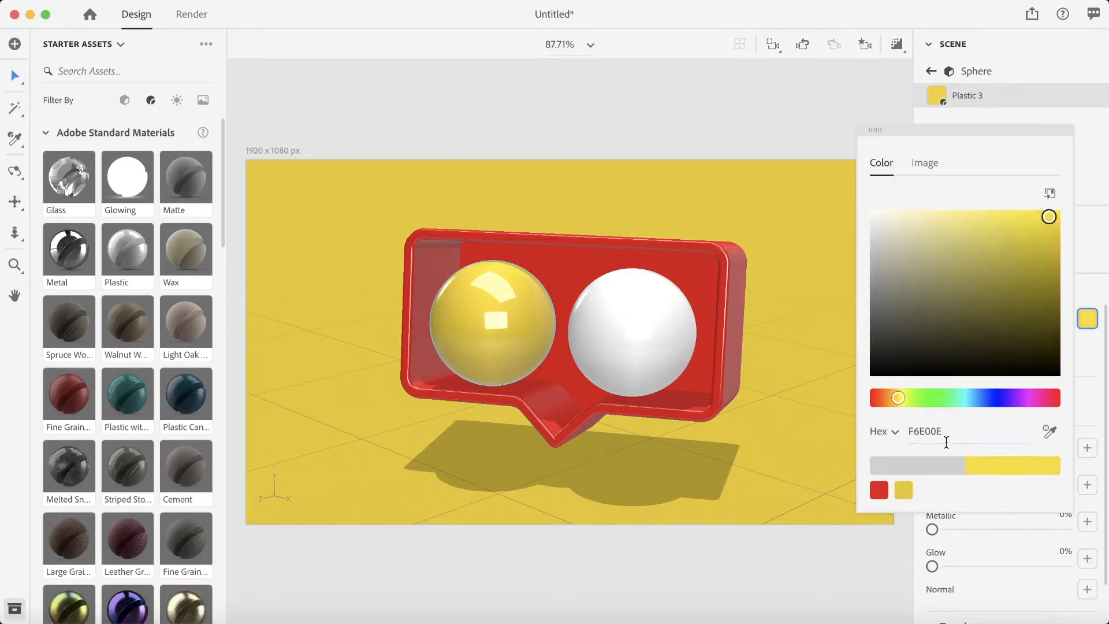
pyautogui.click(1020, 114)
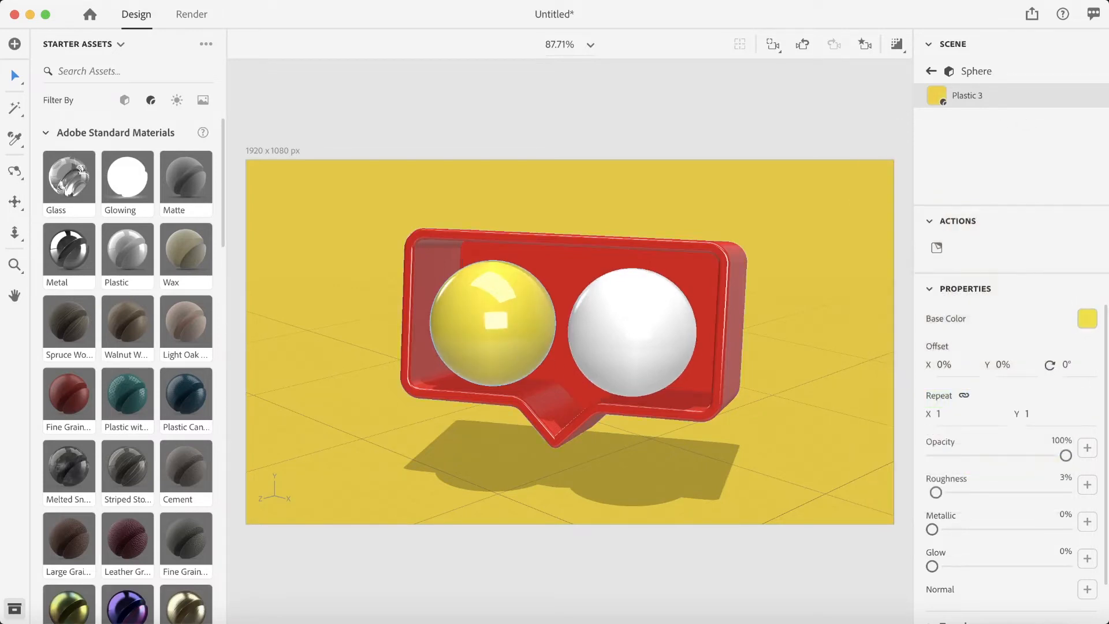
# Set the roughness of the Sphere's plastic material to 6% and return to the scene list.
pyautogui.click(1065, 477)
pyautogui.write('6')
pyautogui.press('Return')
pyautogui.click(931, 71)
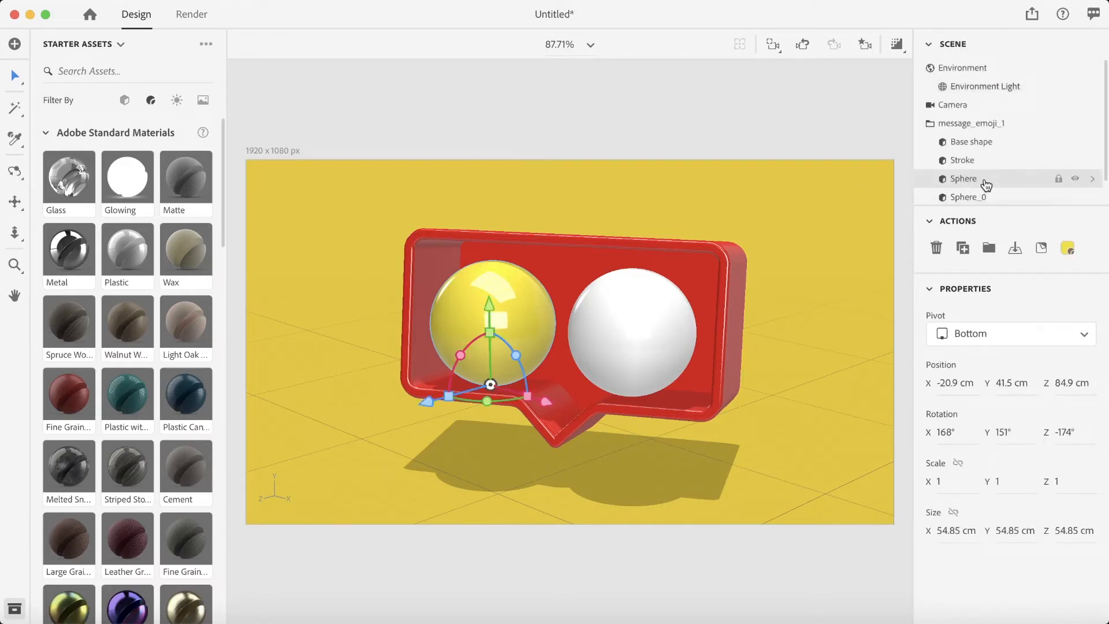
# Apply the Plastic material to Sphere_0 and give it the same yellow base color as the first sphere.
pyautogui.click(1009, 199)
pyautogui.moveTo(121, 247); pyautogui.dragTo(1013, 163)
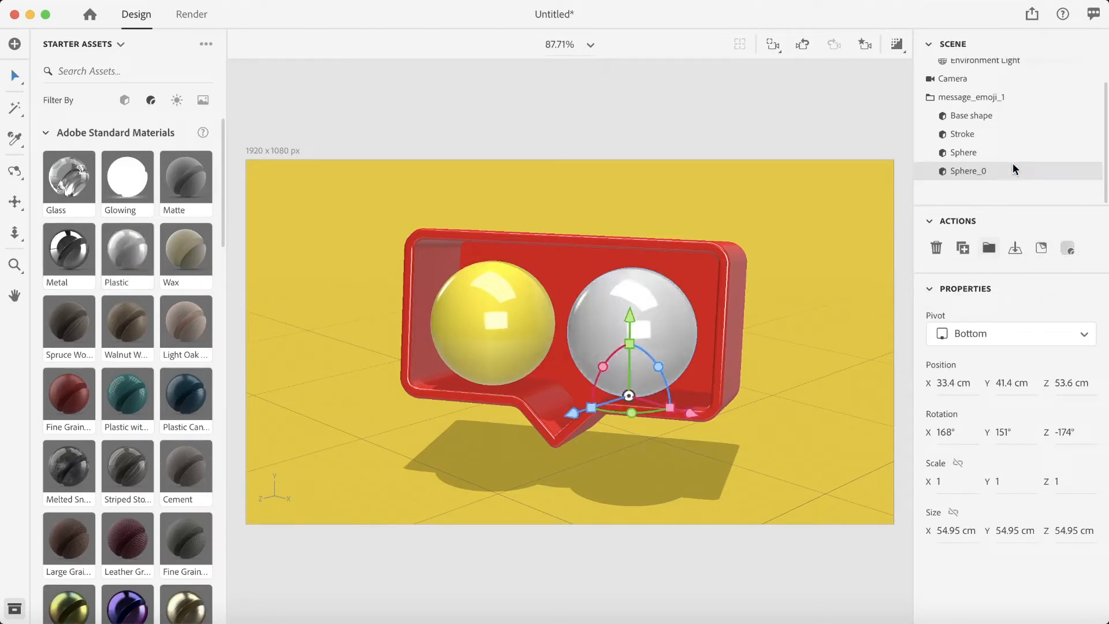
pyautogui.click(1093, 171)
pyautogui.click(1086, 319)
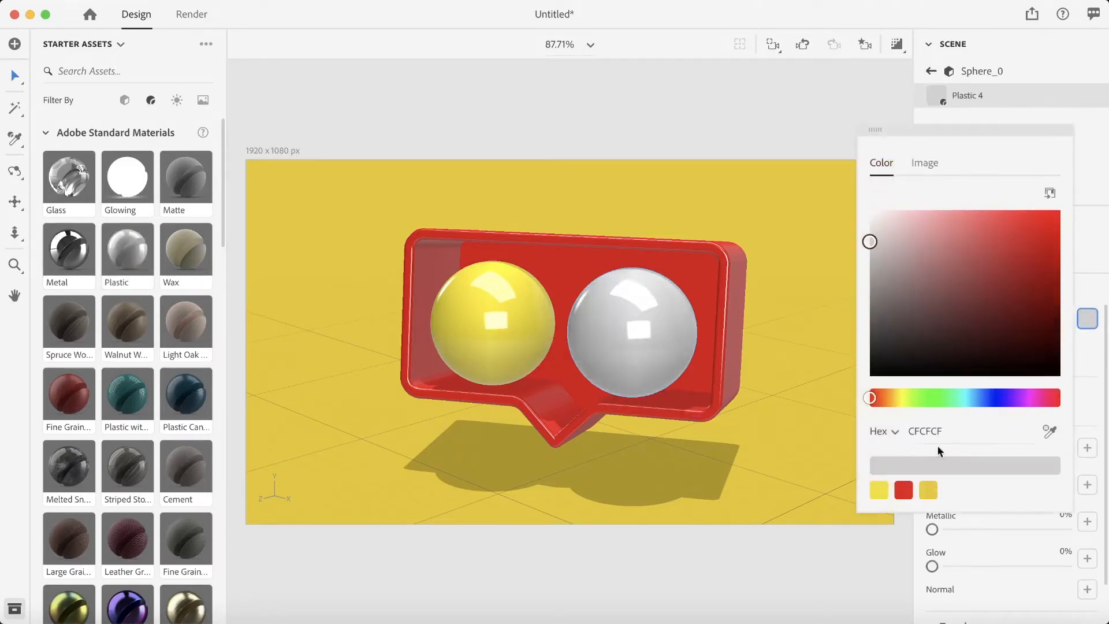
pyautogui.click(878, 490)
pyautogui.click(969, 532)
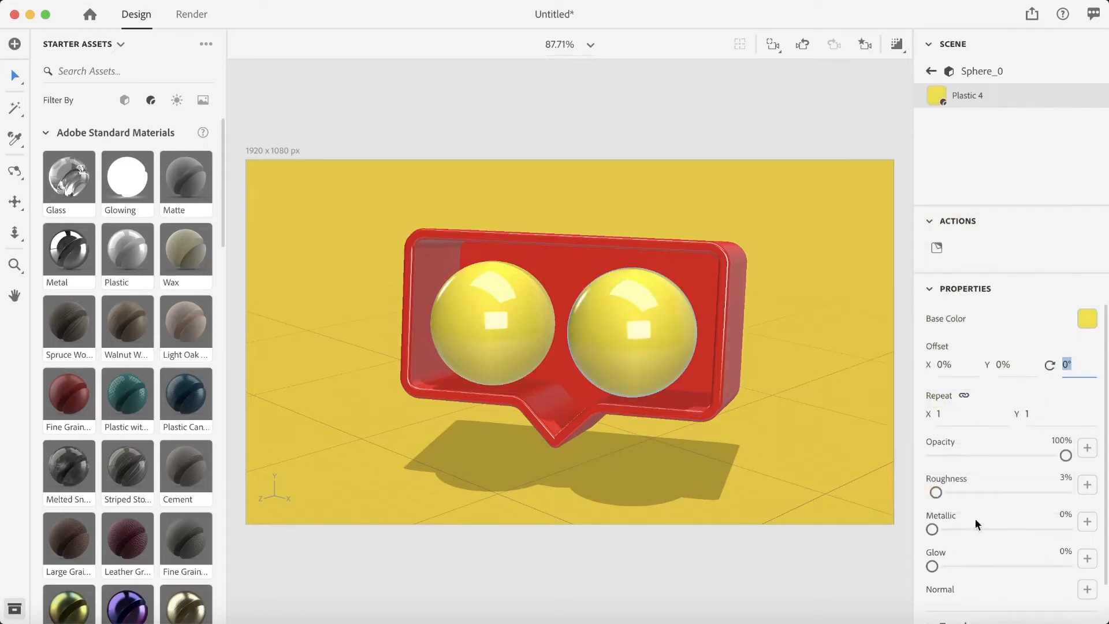
# Set the roughness of Sphere_0's plastic material to 6% and return to the scene list.
pyautogui.click(1062, 478)
pyautogui.write('6')
pyautogui.press('Return')
pyautogui.click(930, 70)
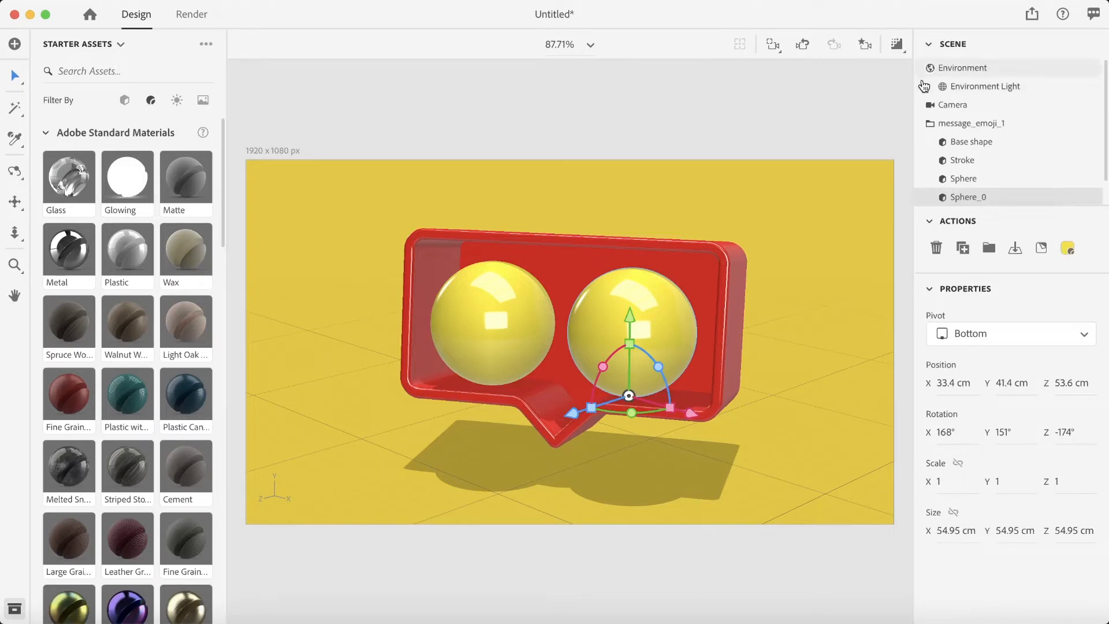
# Place Angel.png from the PNG folder as a graphic on Sphere and rotate the sphere to about X 170°, Y 167°, Z -178°.
pyautogui.click(1008, 185)
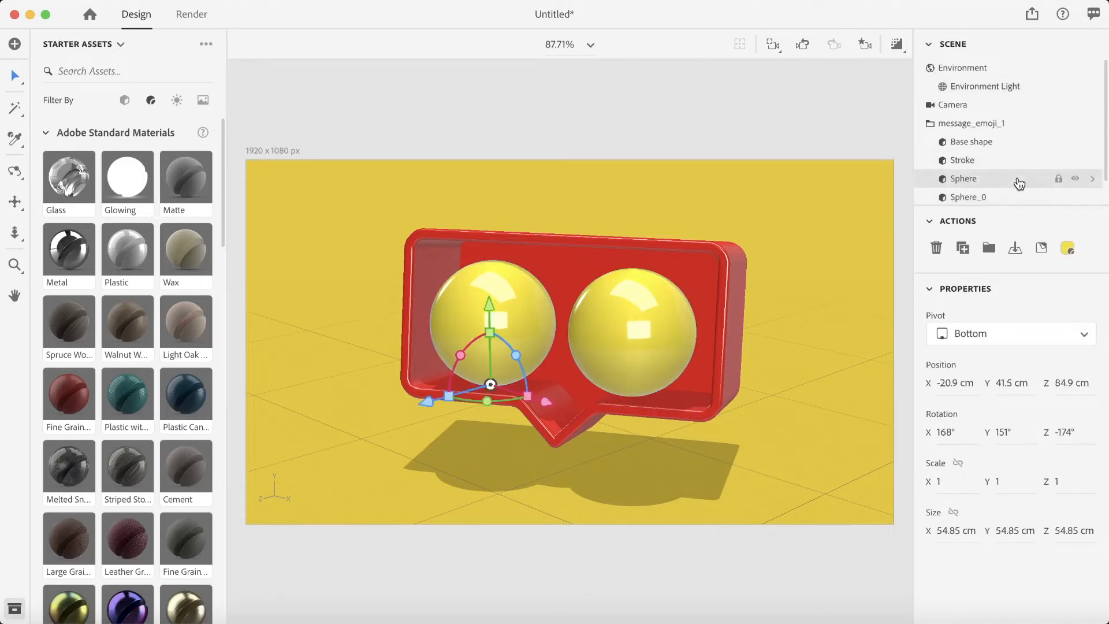
pyautogui.click(1041, 253)
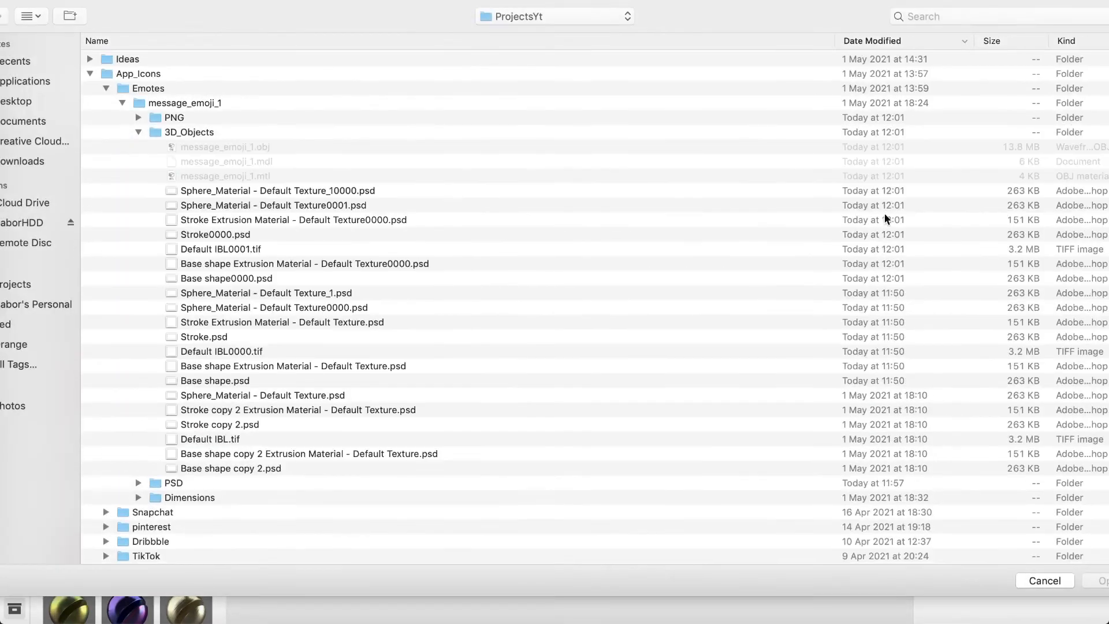
pyautogui.click(138, 118)
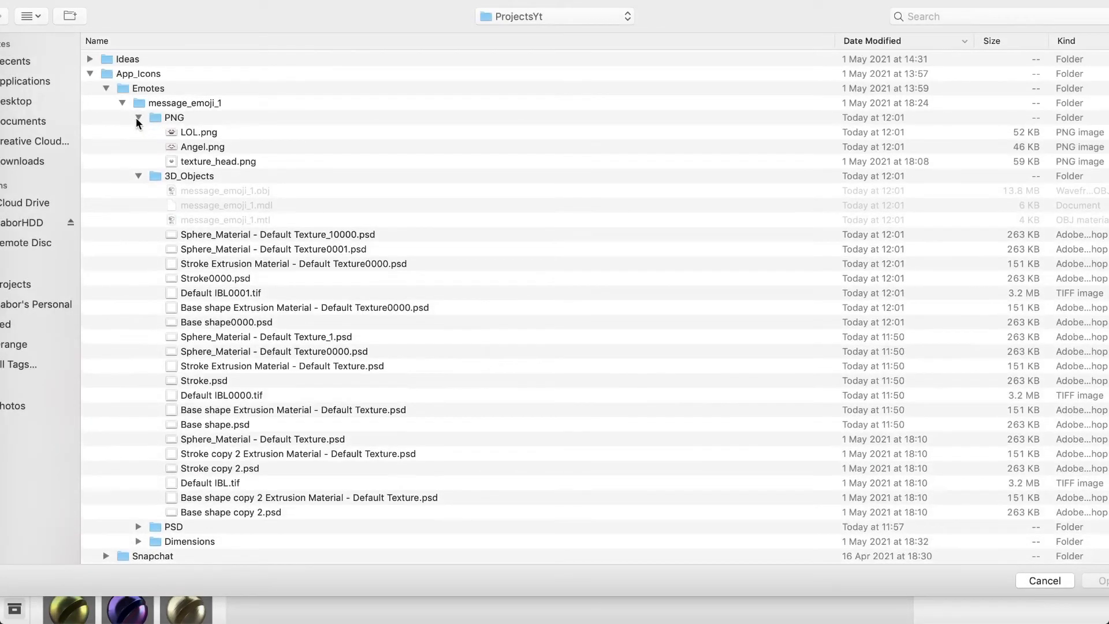
pyautogui.click(207, 152)
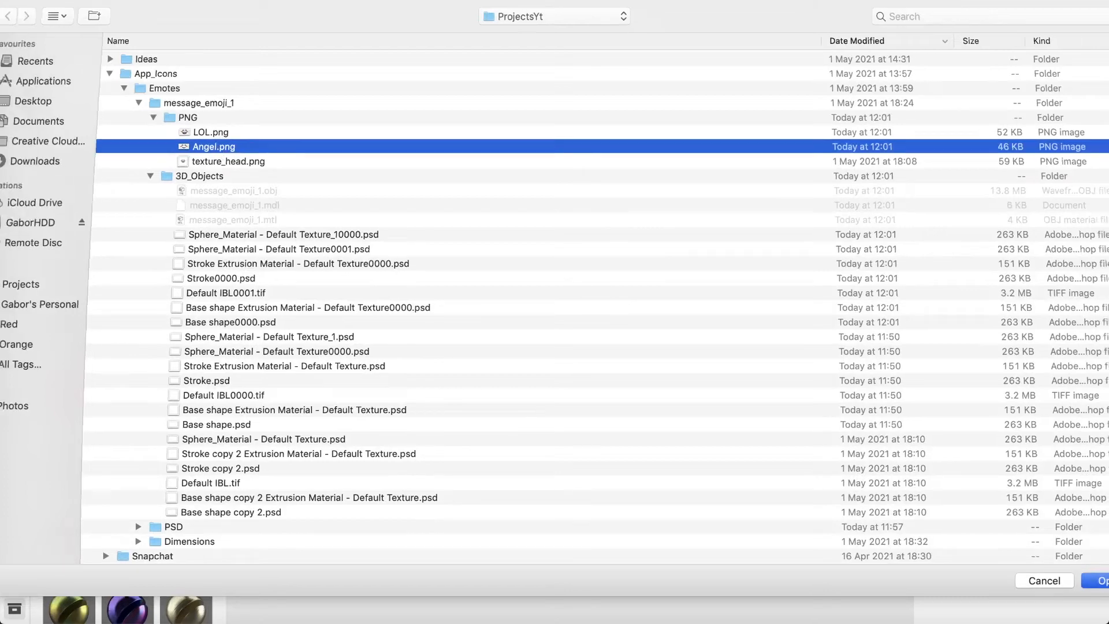
pyautogui.press('Return')
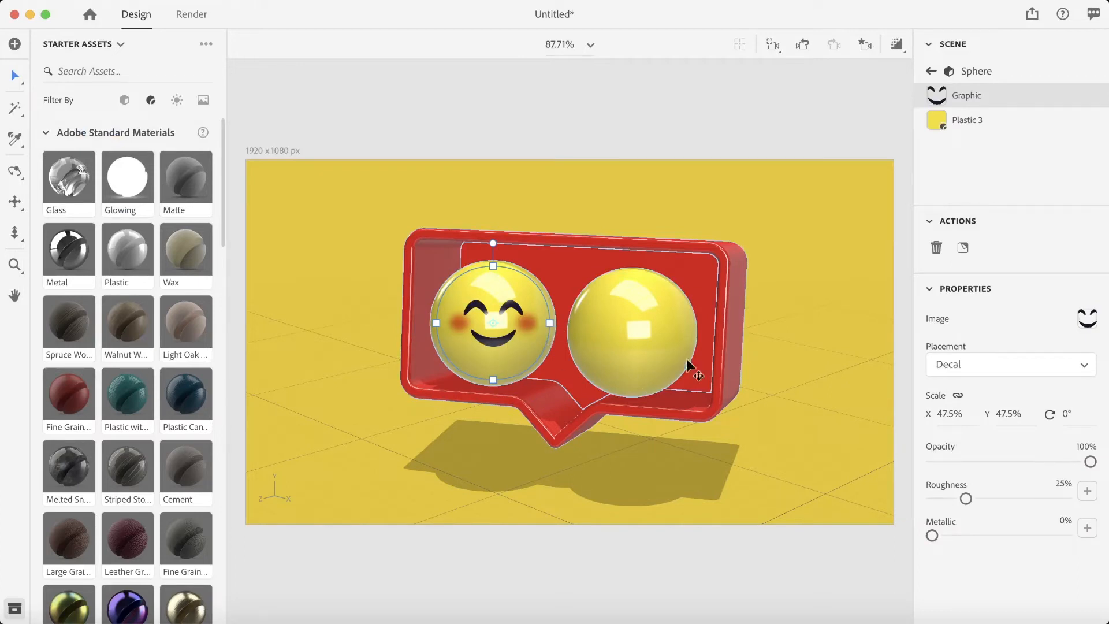
pyautogui.click(931, 72)
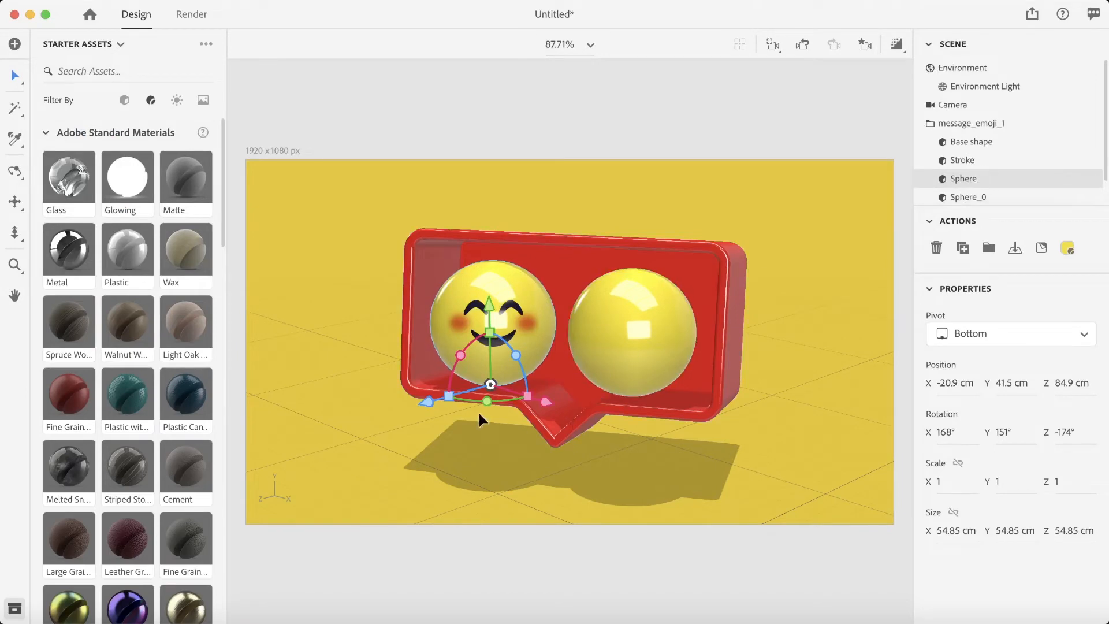
pyautogui.moveTo(487, 400); pyautogui.dragTo(476, 393)
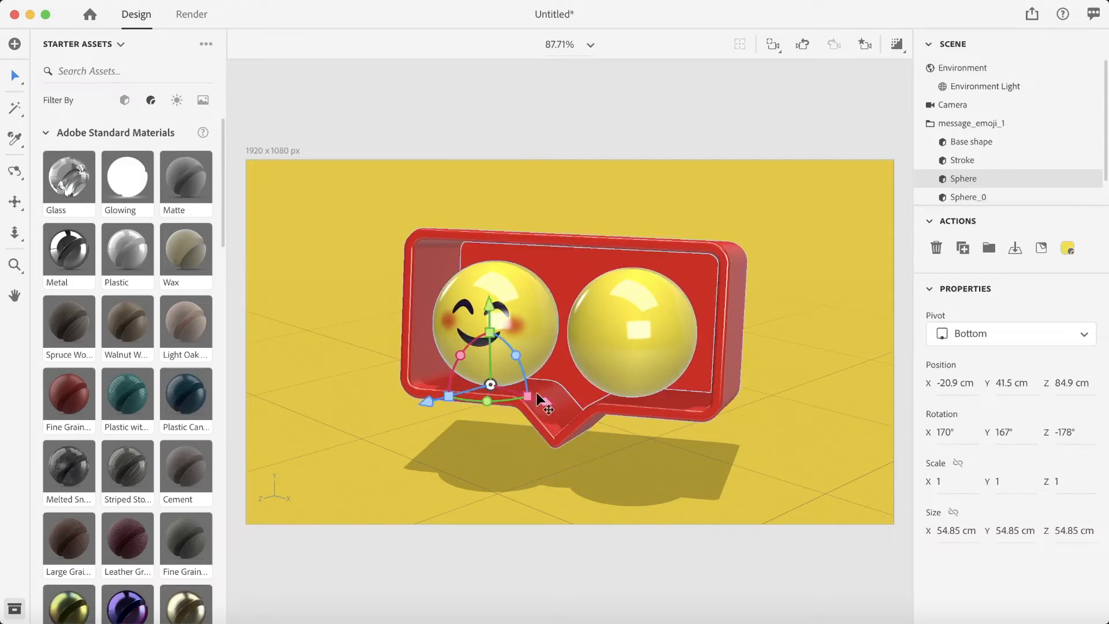
# Find the Torus among the starter basic shapes and add it to the scene.
pyautogui.scroll(-10, 133, 312)
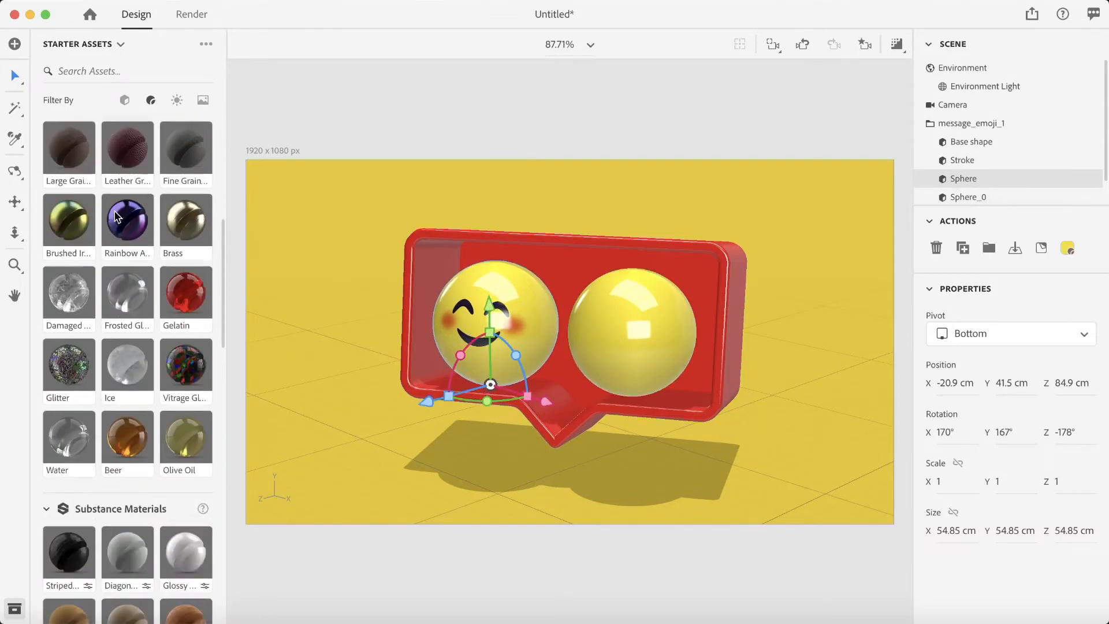
pyautogui.scroll(15, 136, 276)
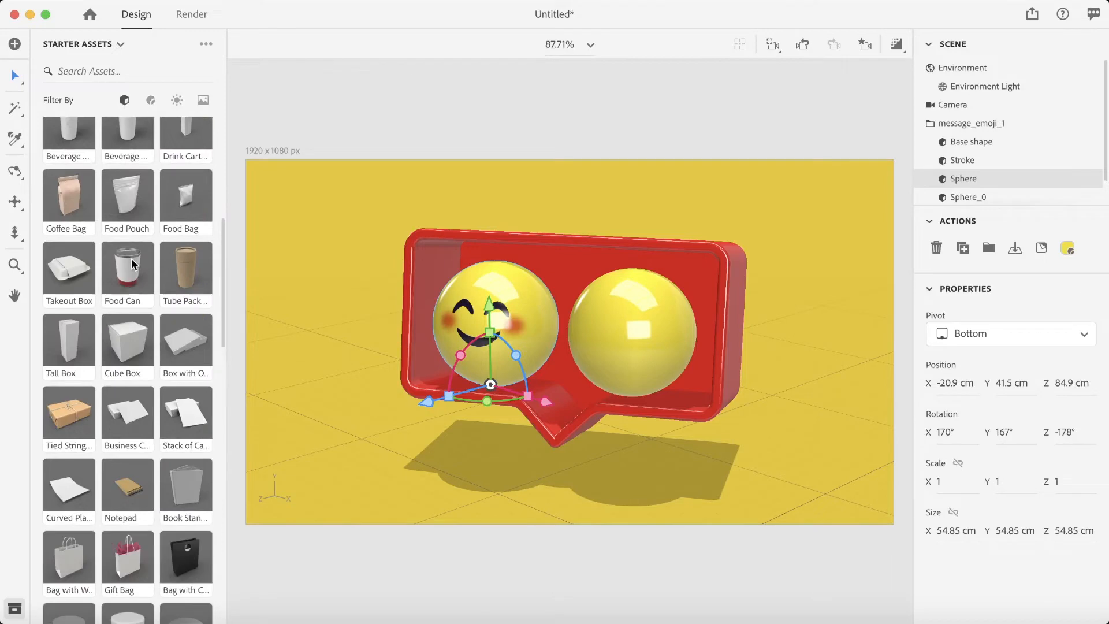
pyautogui.scroll(-8, 129, 259)
pyautogui.scroll(-4, 130, 262)
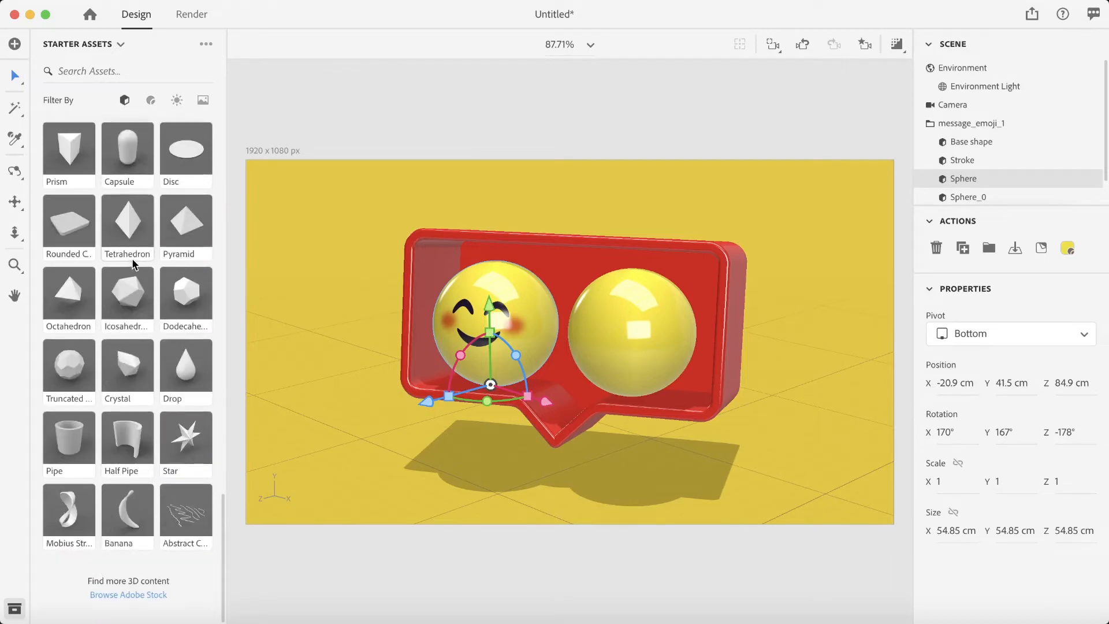
pyautogui.scroll(6, 132, 264)
pyautogui.scroll(15, 134, 264)
pyautogui.scroll(5, 137, 263)
pyautogui.click(72, 249)
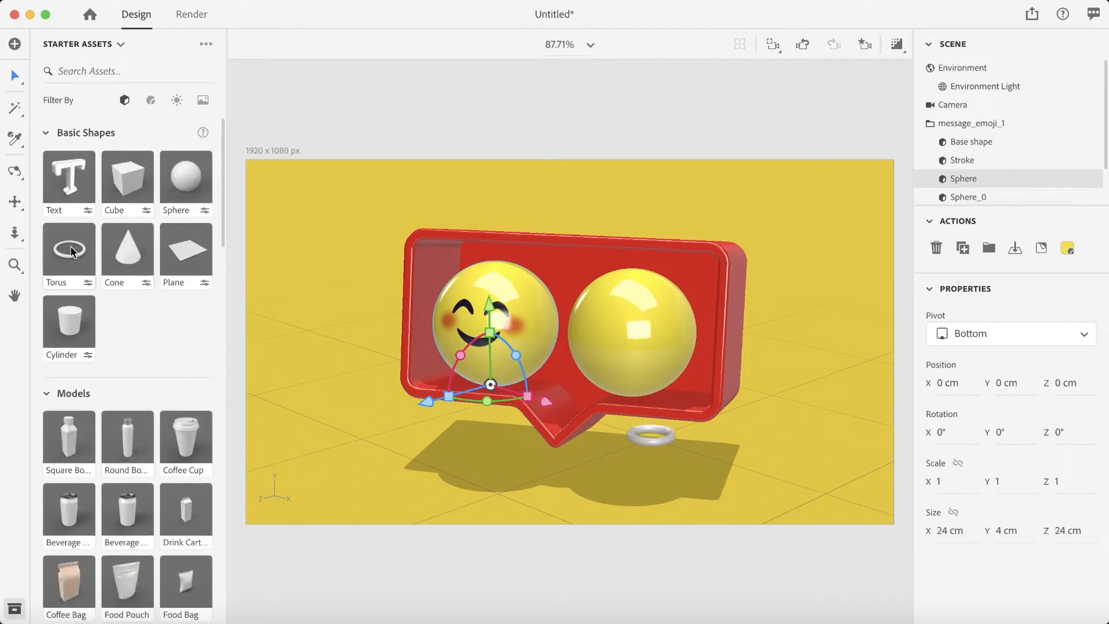
# Move the torus to about Y 82.1 cm, Z 68.1 cm and scale it uniformly to 2.3.
pyautogui.moveTo(647, 352); pyautogui.dragTo(658, 186)
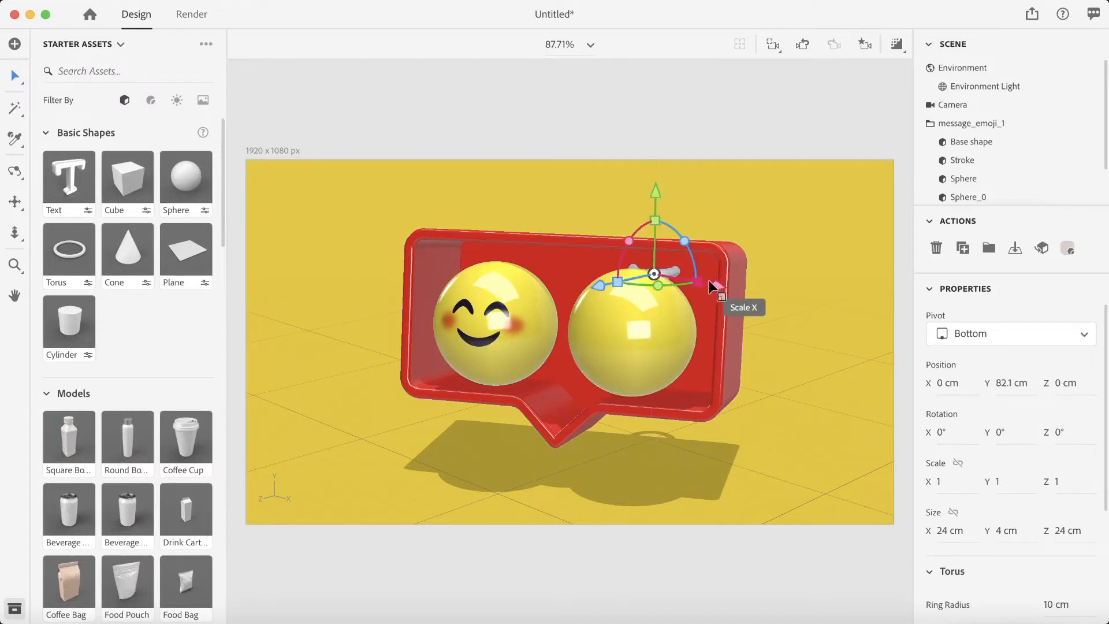
pyautogui.moveTo(598, 285); pyautogui.dragTo(491, 313)
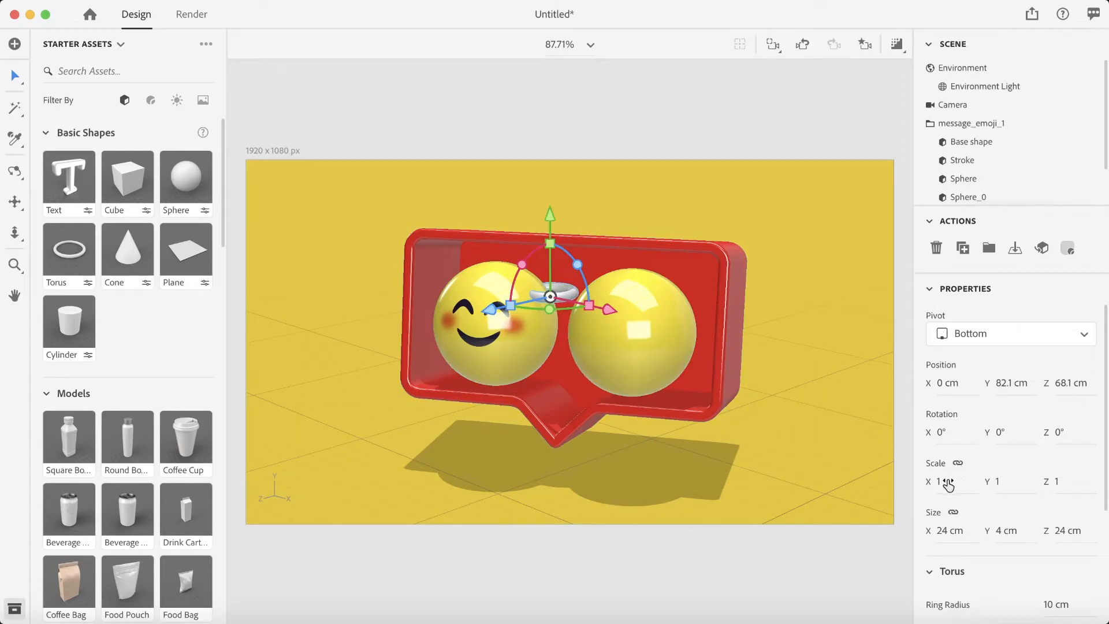
pyautogui.write('2')
pyautogui.press('Return')
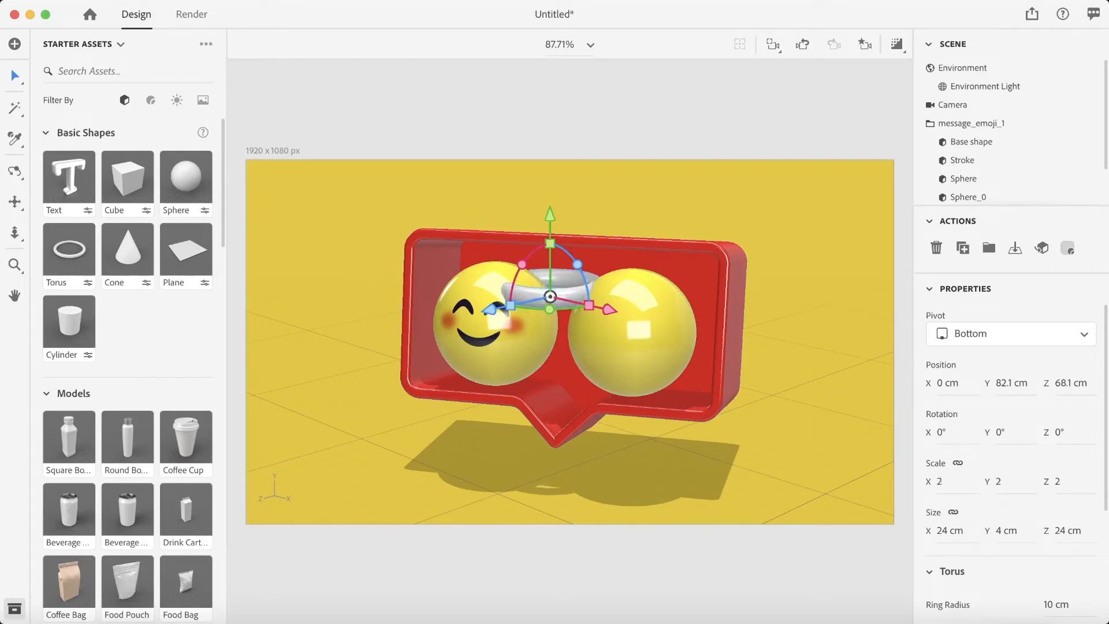
pyautogui.moveTo(947, 481); pyautogui.dragTo(953, 481)
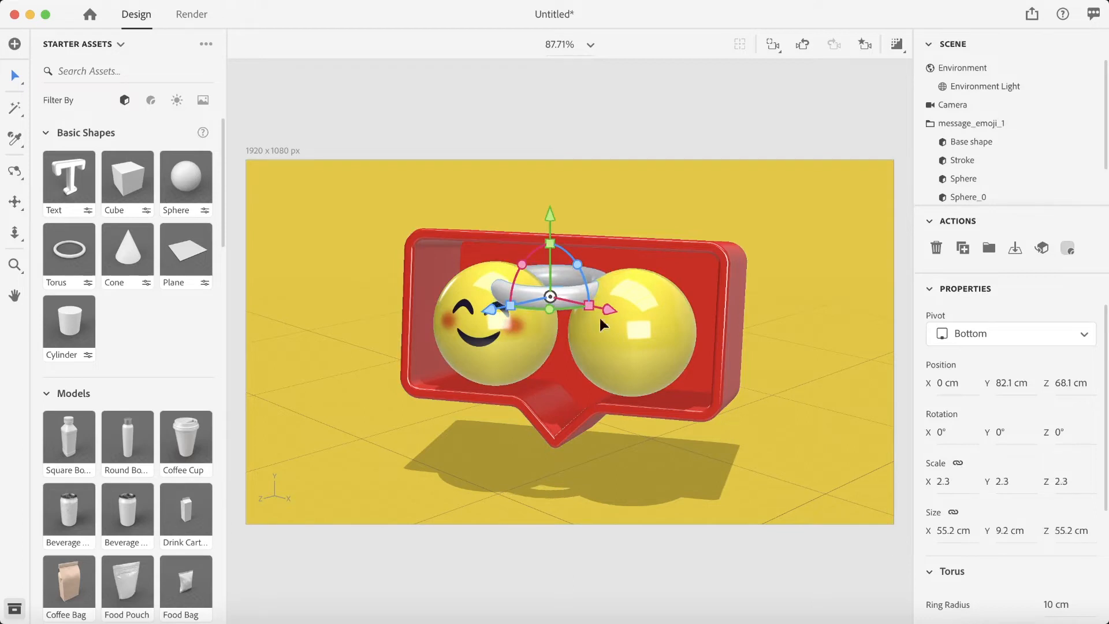
# Position the torus like a halo around the top of the smiling sphere, at about X -25.6 cm, Y 86.4 cm, Z 76.9 cm.
pyautogui.moveTo(612, 311); pyautogui.dragTo(422, 305)
pyautogui.moveTo(540, 302); pyautogui.dragTo(556, 307)
pyautogui.moveTo(497, 211); pyautogui.dragTo(494, 197)
pyautogui.moveTo(570, 301); pyautogui.dragTo(548, 291)
pyautogui.moveTo(431, 293); pyautogui.dragTo(430, 298)
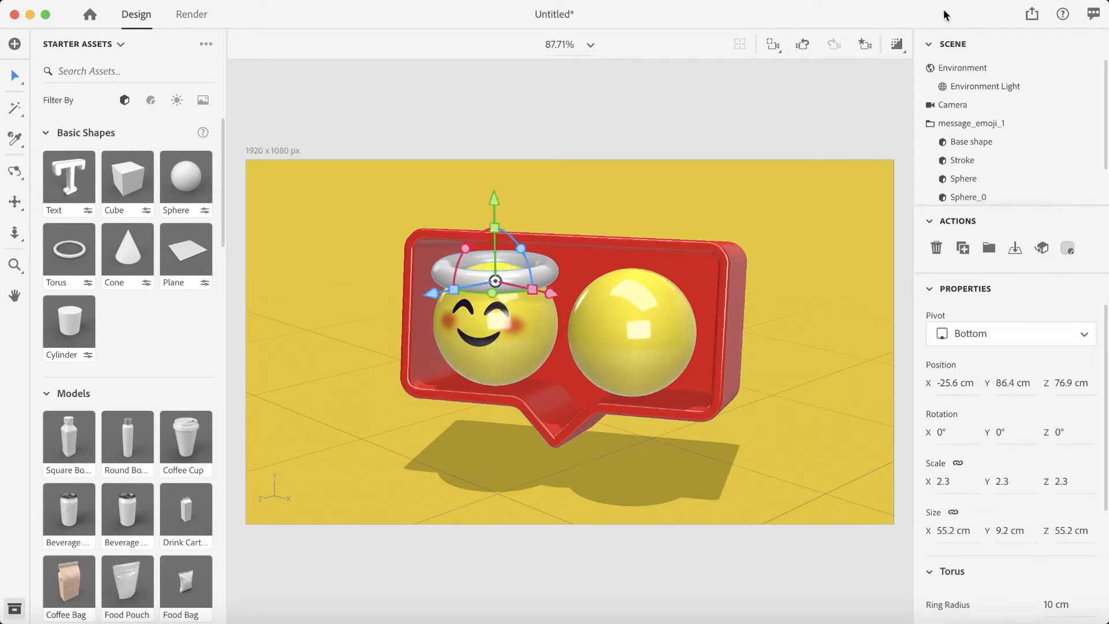
# Save the current camera view as a bookmark named "saved view".
pyautogui.click(865, 46)
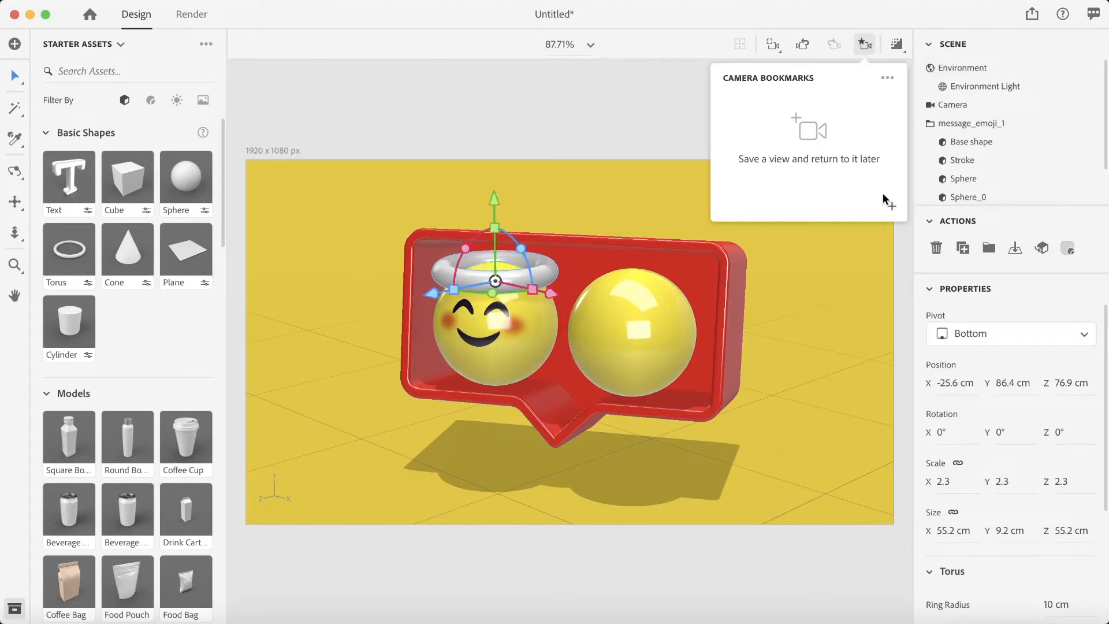
pyautogui.click(893, 209)
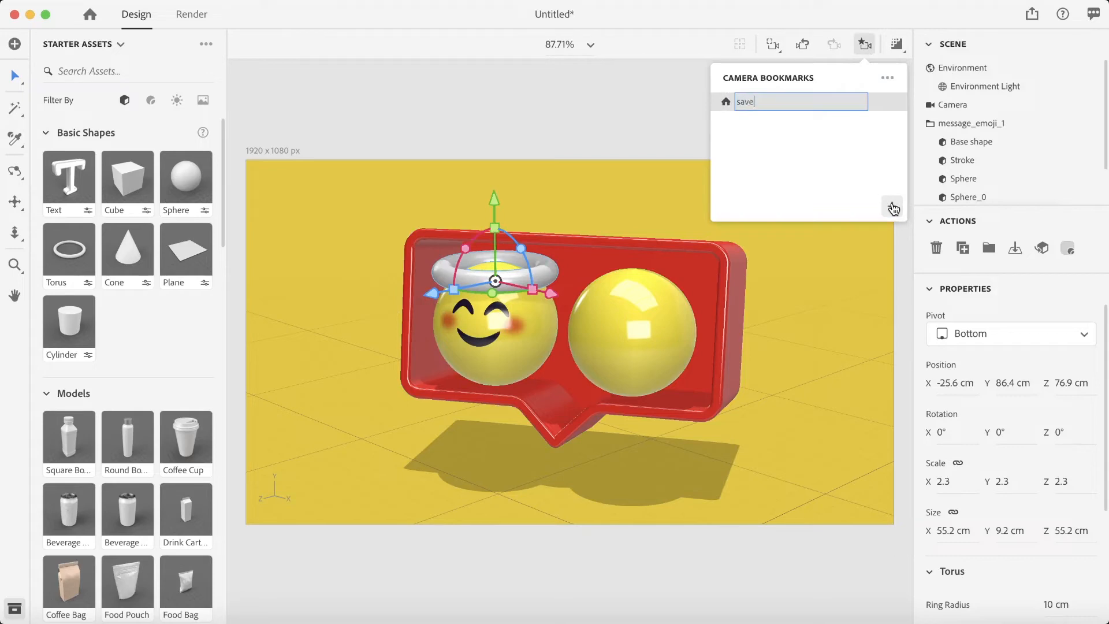
pyautogui.write('saved view')
pyautogui.press('Return')
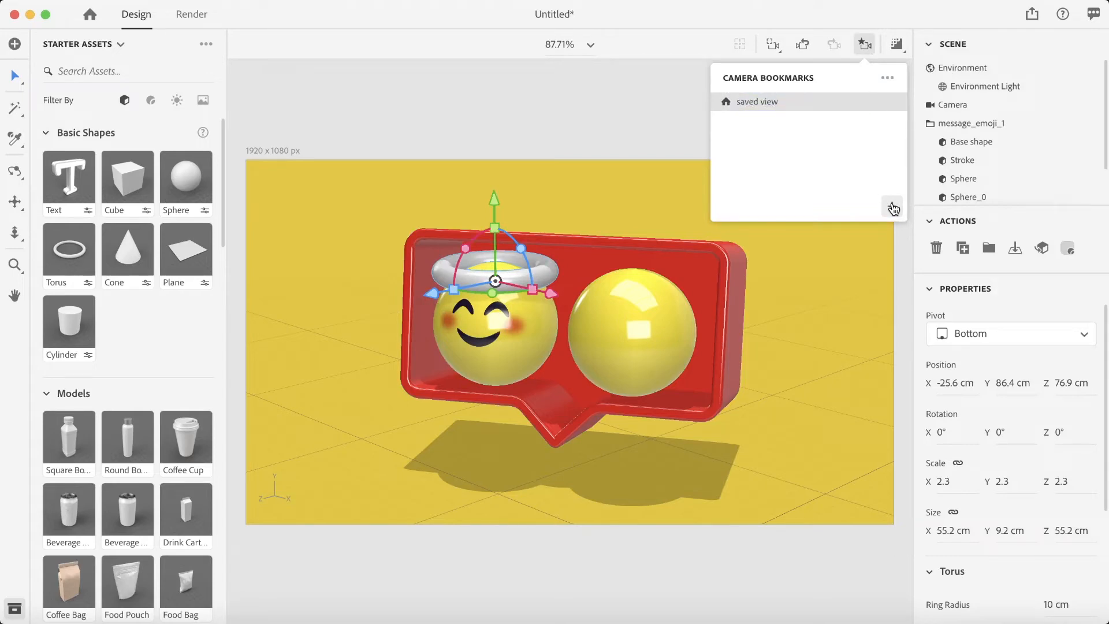
# Check the halo from other camera angles and centre it over the smiling sphere at about X -23.9 cm, Z 79.1 cm.
pyautogui.moveTo(362, 443); pyautogui.dragTo(428, 531)
pyautogui.moveTo(465, 369); pyautogui.dragTo(463, 375)
pyautogui.moveTo(570, 334); pyautogui.dragTo(575, 331)
pyautogui.moveTo(754, 512); pyautogui.dragTo(675, 380)
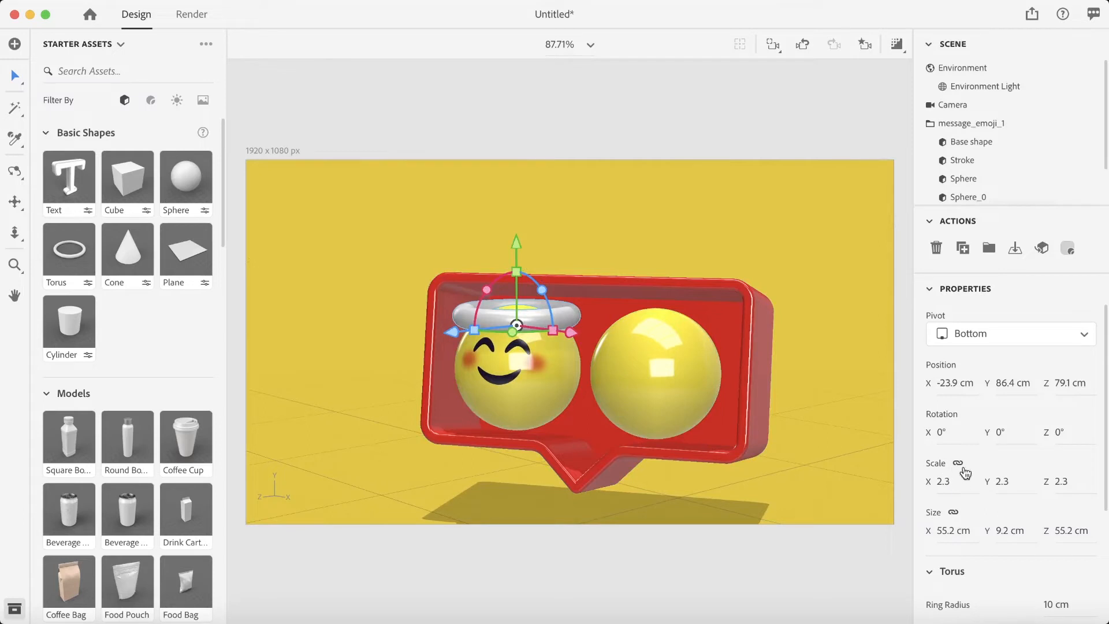
# Flatten the torus with unlinked scales of X 2 and Y 1.3, and raise it to about Y 90.5 cm.
pyautogui.moveTo(1002, 484); pyautogui.dragTo(985, 484)
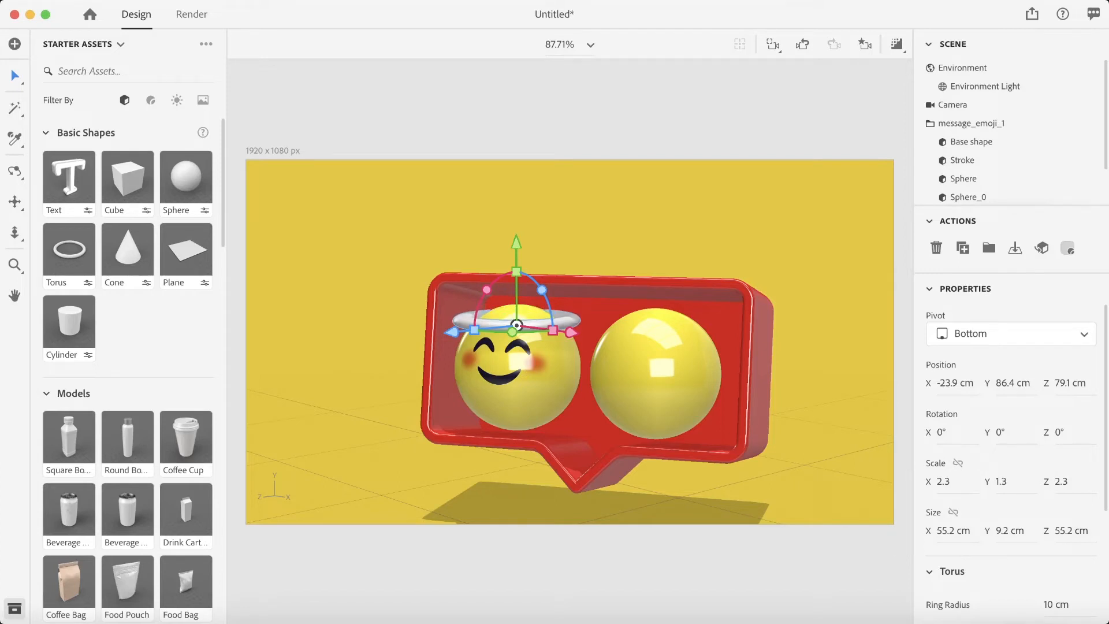
pyautogui.moveTo(943, 484); pyautogui.dragTo(939, 484)
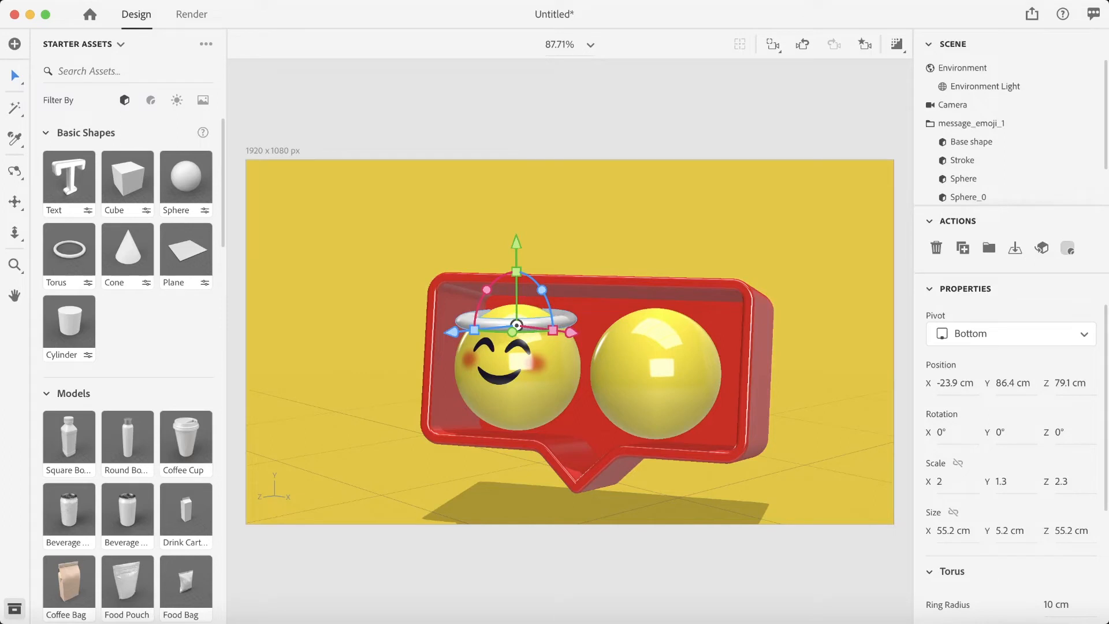
pyautogui.moveTo(517, 245); pyautogui.dragTo(525, 231)
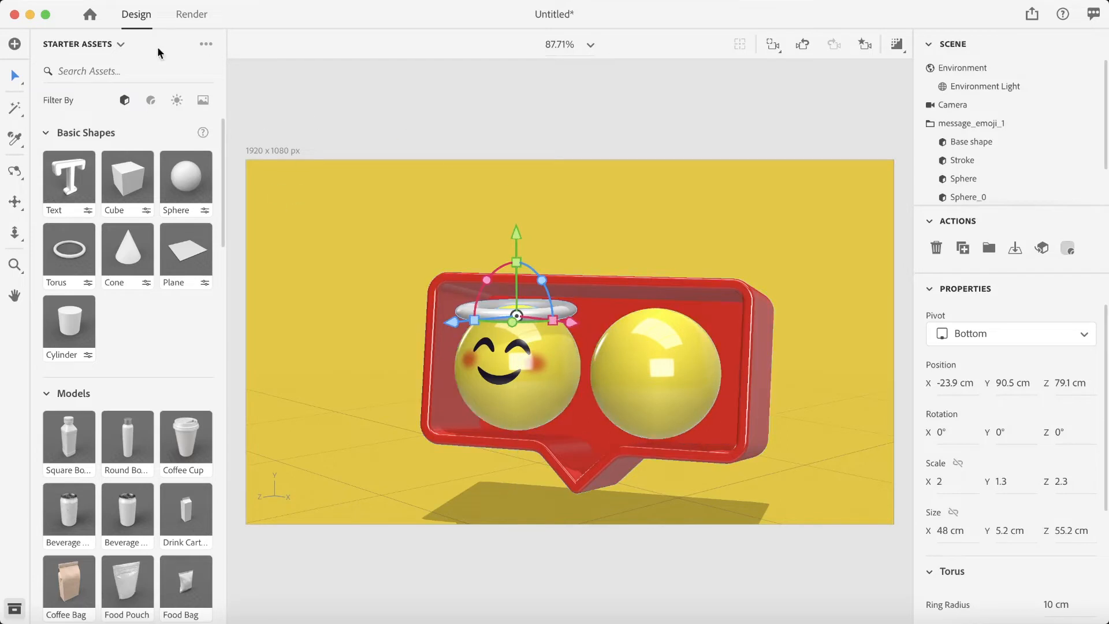
# Adjust the torus to rotation X 176° and position X -21.5 cm, Y 89.8 cm, and enlarge it proportionally to scale 2.1, 1.4, 2.4.
pyautogui.click(151, 102)
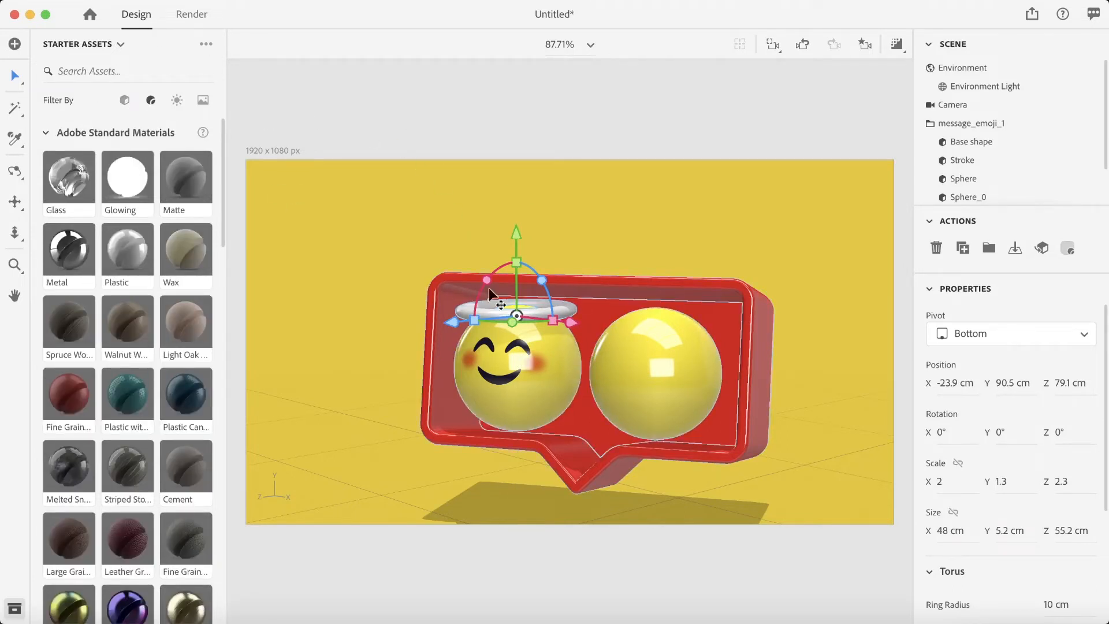
pyautogui.moveTo(489, 279); pyautogui.dragTo(490, 278)
pyautogui.moveTo(517, 234); pyautogui.dragTo(517, 237)
pyautogui.moveTo(571, 321); pyautogui.dragTo(573, 314)
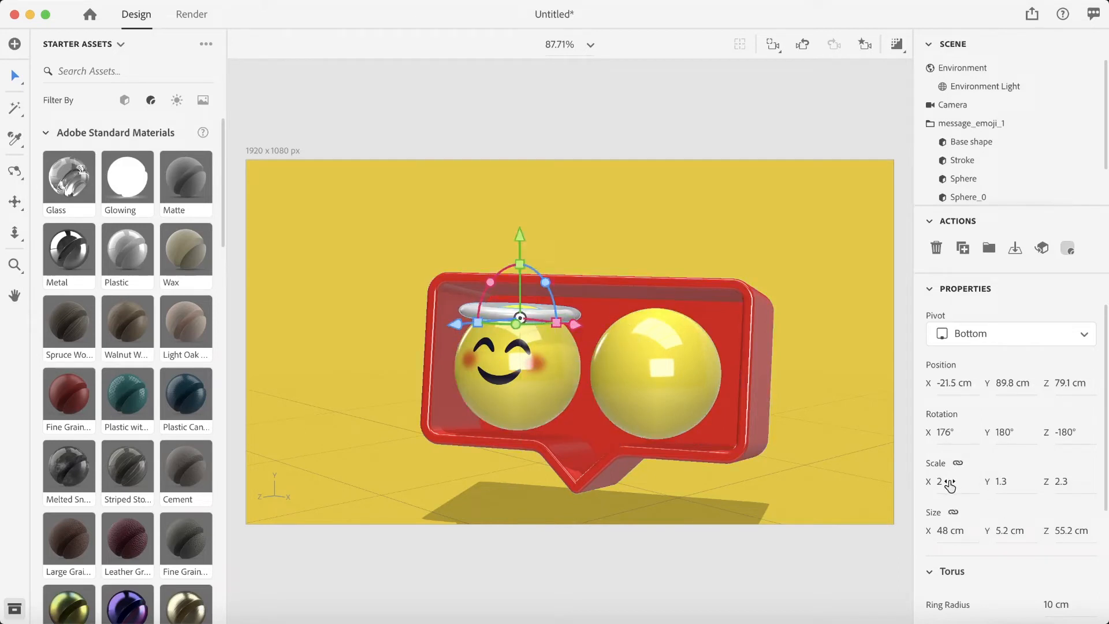
pyautogui.moveTo(942, 481)
pyautogui.mouseDown()
pyautogui.moveTo(953, 481)
pyautogui.moveTo(943, 481)
pyautogui.mouseUp()
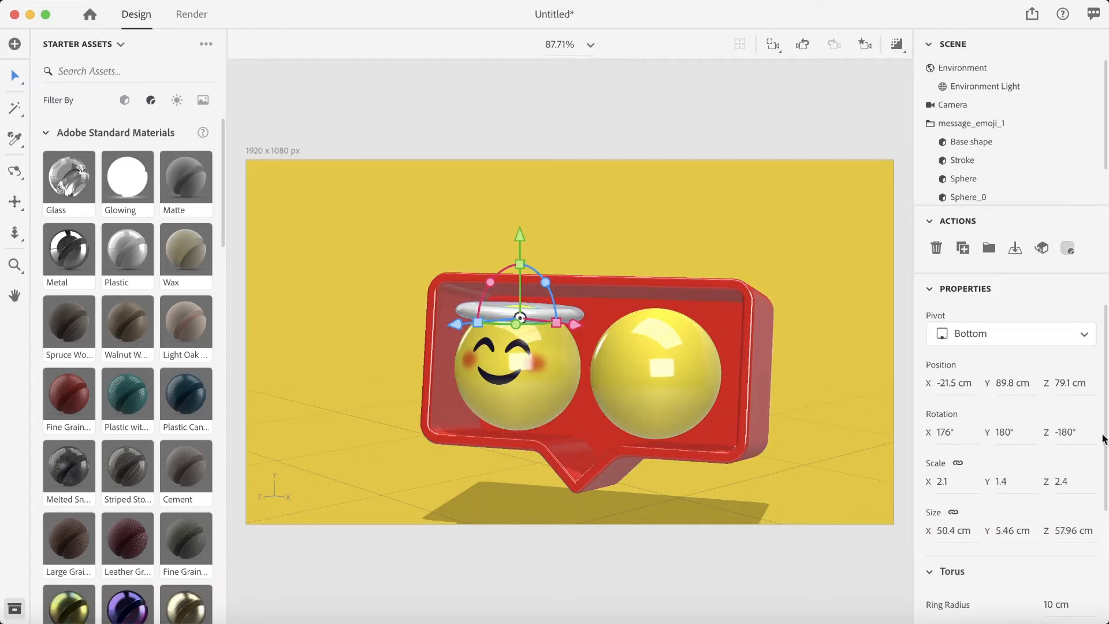
# Apply the Plastic material to the Torus, set its base color to blue 23B7F1 and return to the scene list.
pyautogui.scroll(-2, 1027, 156)
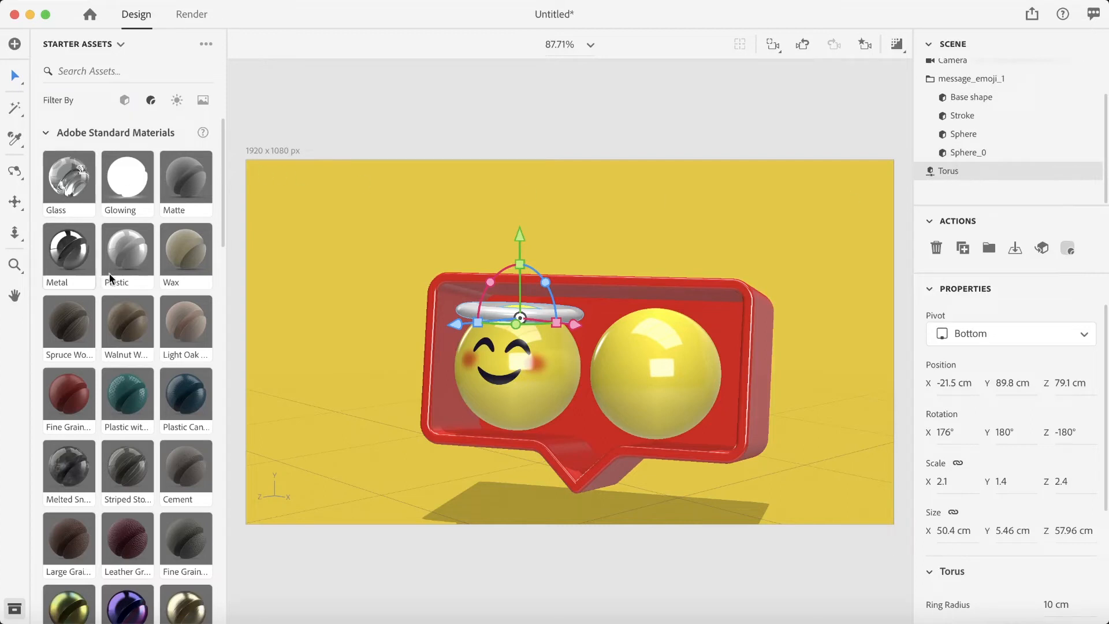
pyautogui.moveTo(134, 258); pyautogui.dragTo(984, 173)
pyautogui.click(1093, 172)
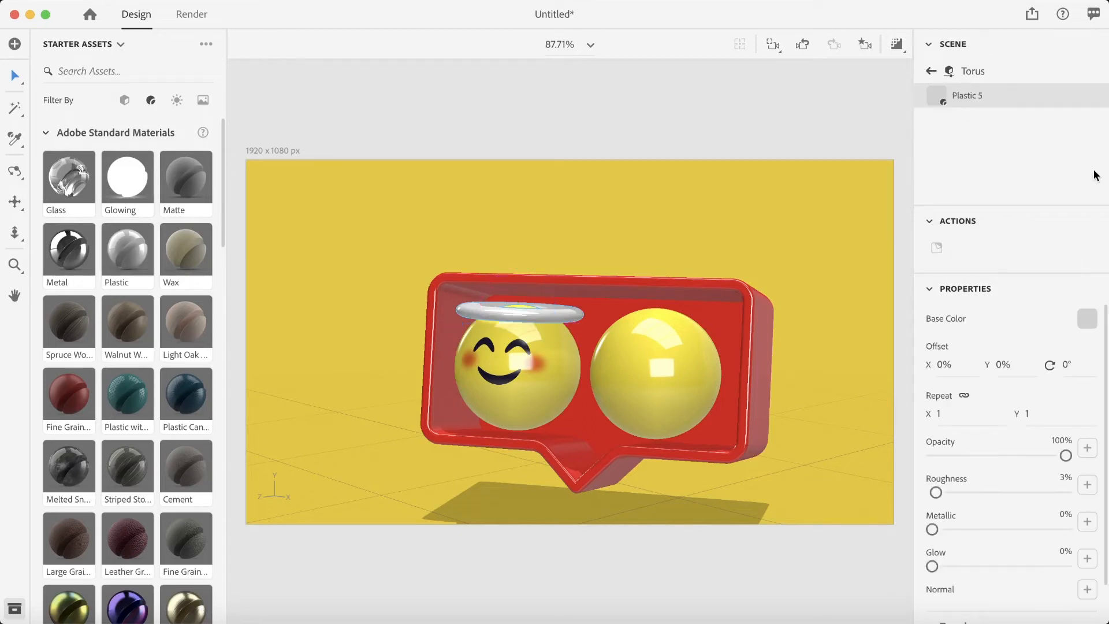
pyautogui.click(1086, 321)
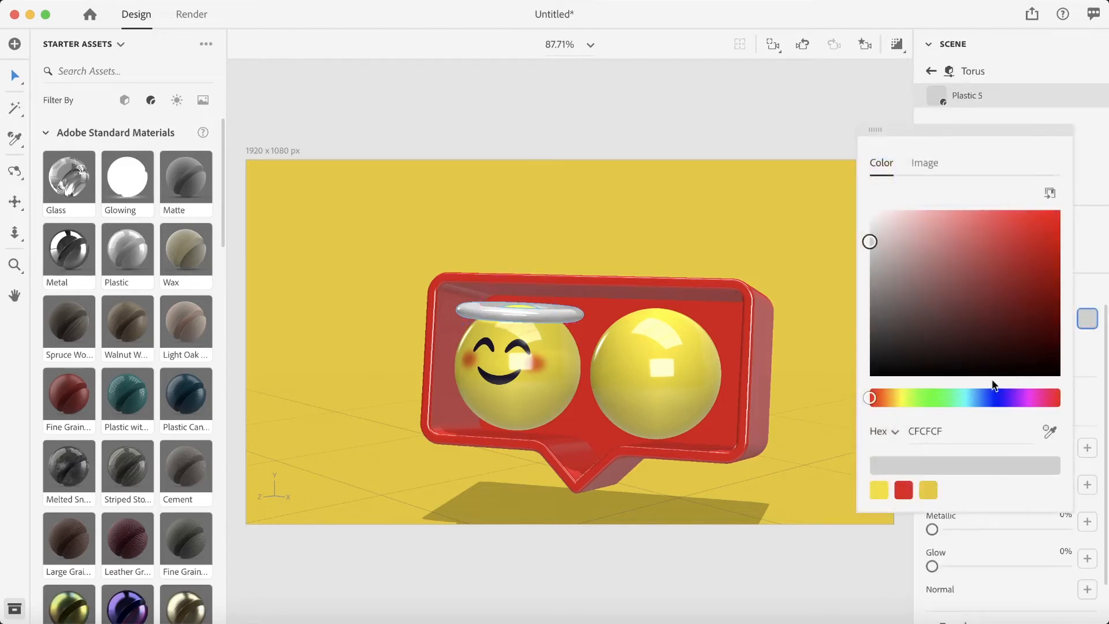
pyautogui.click(946, 433)
pyautogui.write('23b7f1')
pyautogui.press('Return')
pyautogui.click(1086, 172)
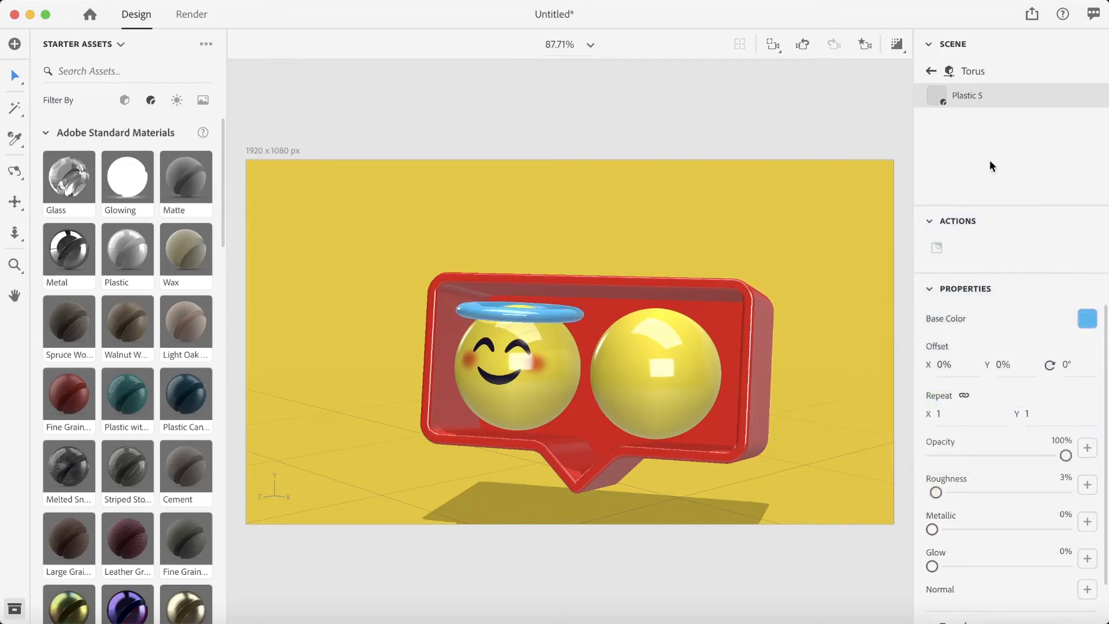
pyautogui.click(931, 70)
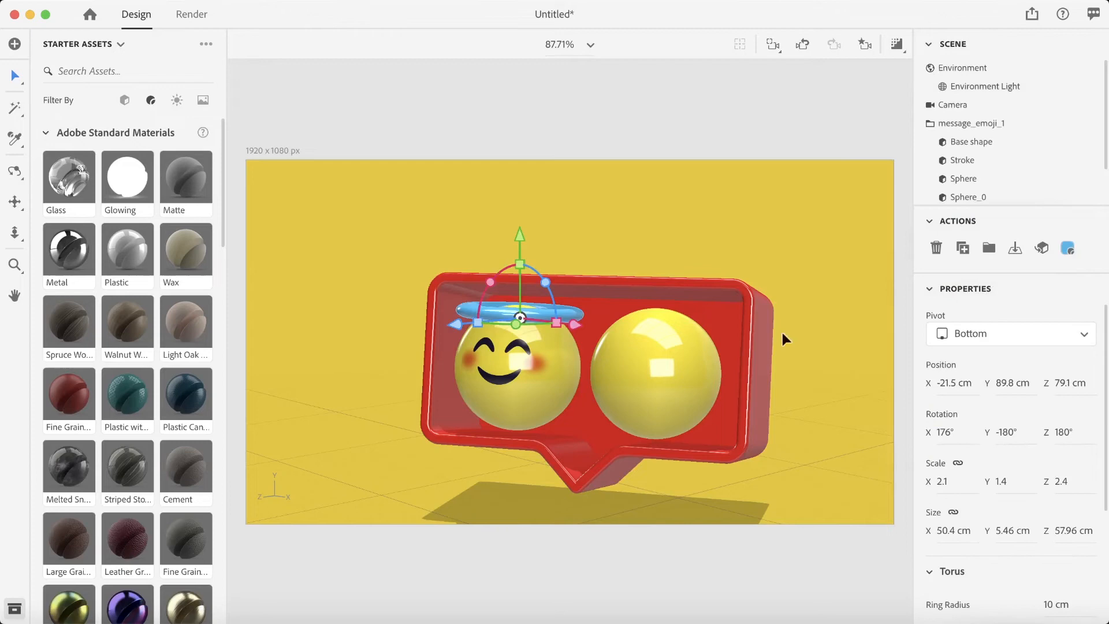
# Place LOL.png from the PNG folder as a graphic on Sphere_0.
pyautogui.click(664, 361)
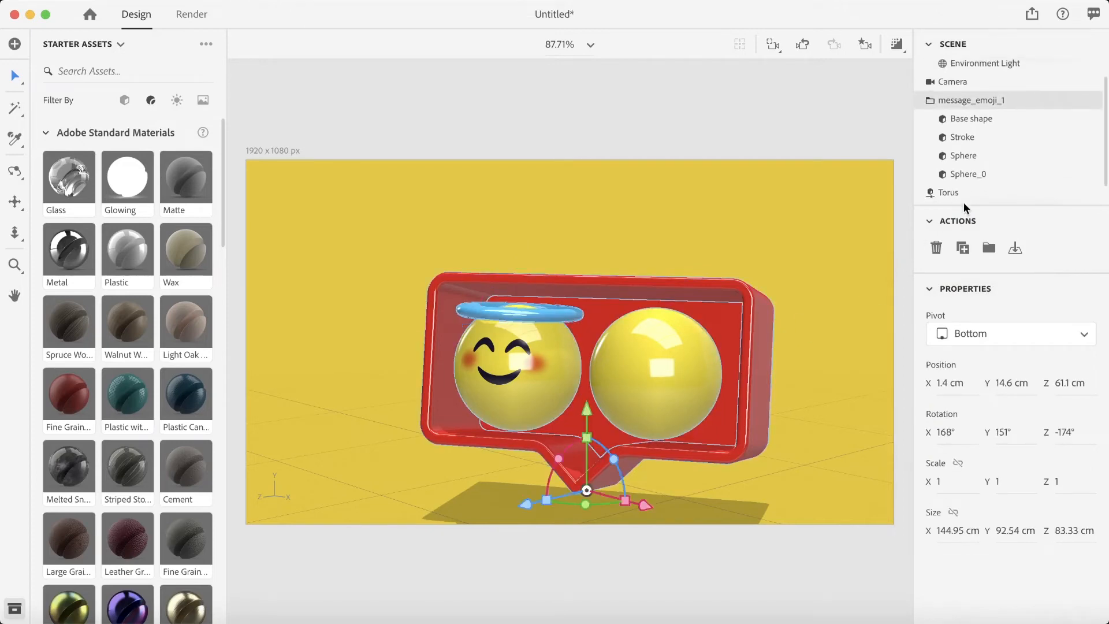
pyautogui.click(985, 175)
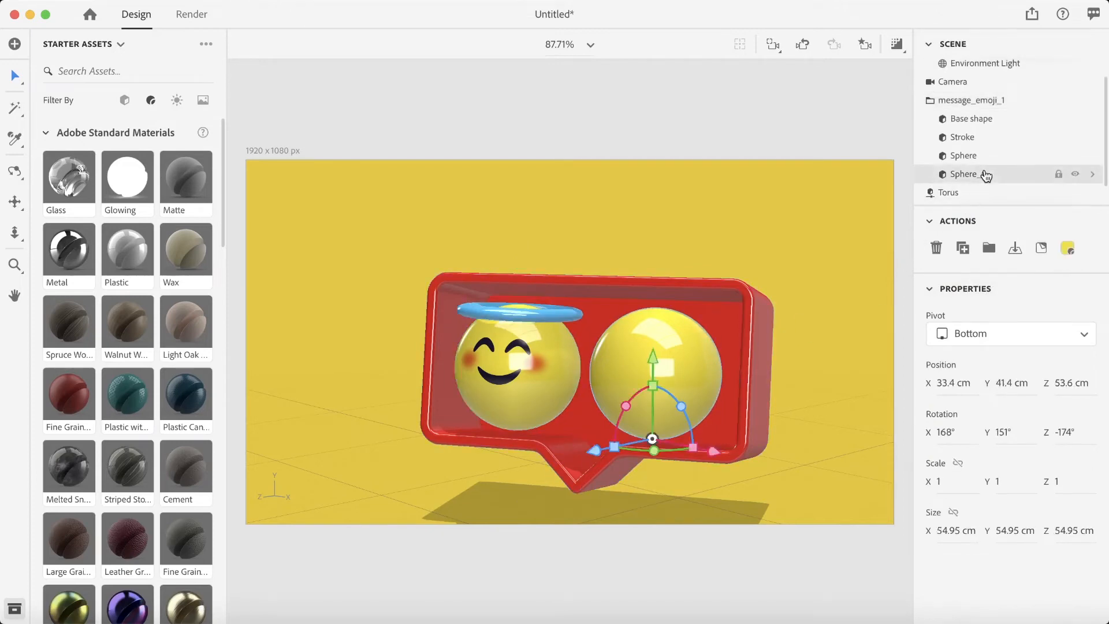
pyautogui.click(1041, 250)
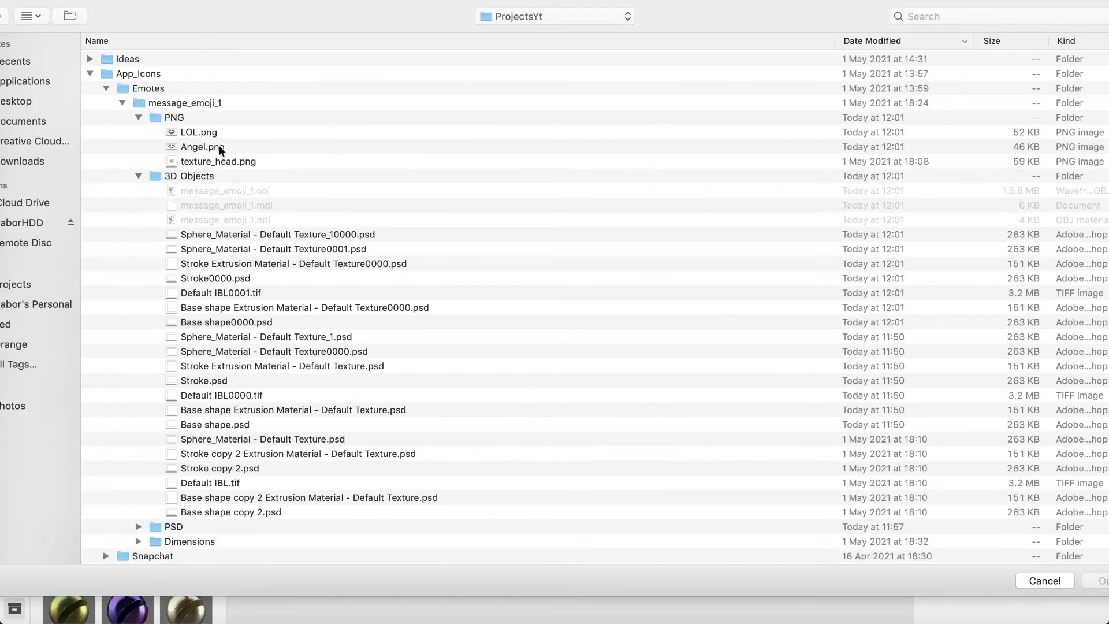
pyautogui.click(209, 135)
pyautogui.click(1104, 581)
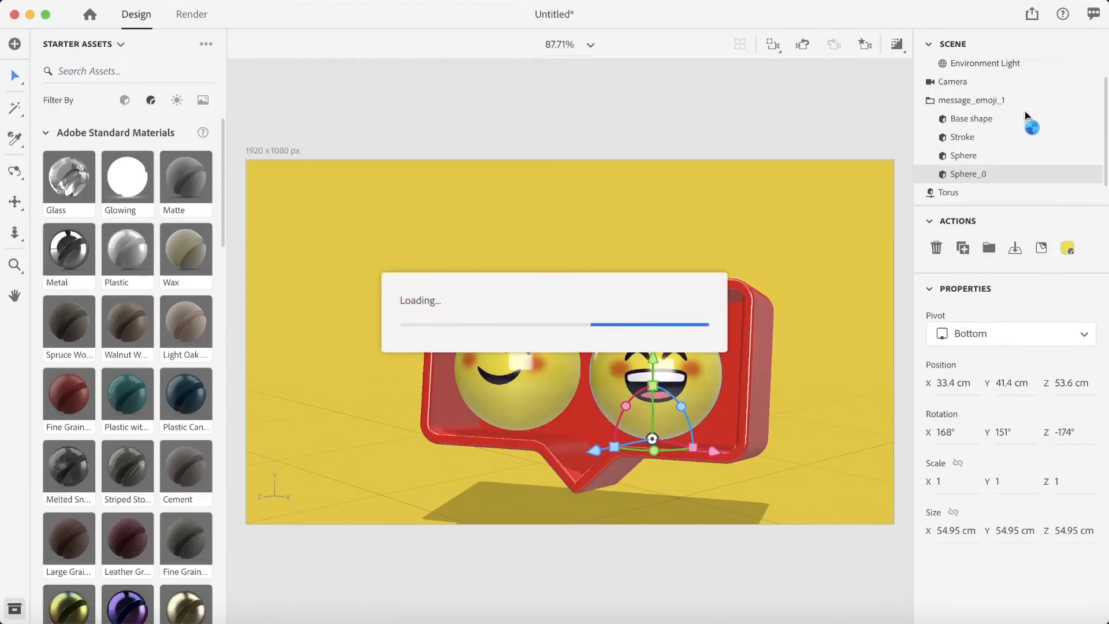
# Return to the scene list and rotate Sphere_0 to Y 148°.
pyautogui.click(931, 71)
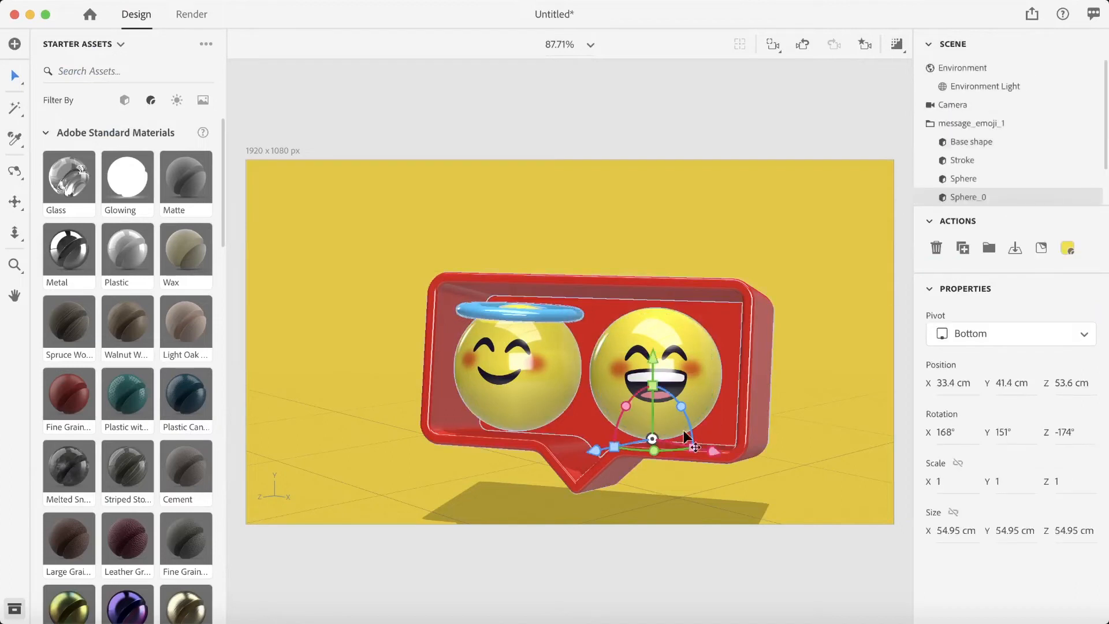
pyautogui.moveTo(656, 446); pyautogui.dragTo(656, 446)
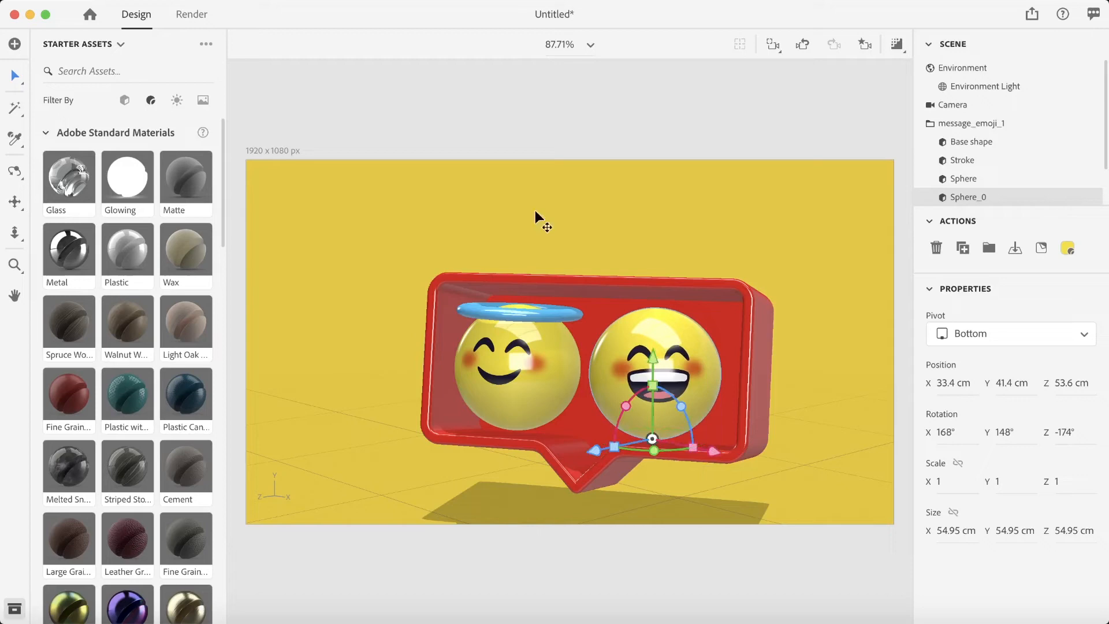
# Add a Drop model and position it in front of the laughing emoji at about X 43, Y 41.8, Z 84.7 cm.
pyautogui.click(125, 101)
pyautogui.scroll(-15, 154, 441)
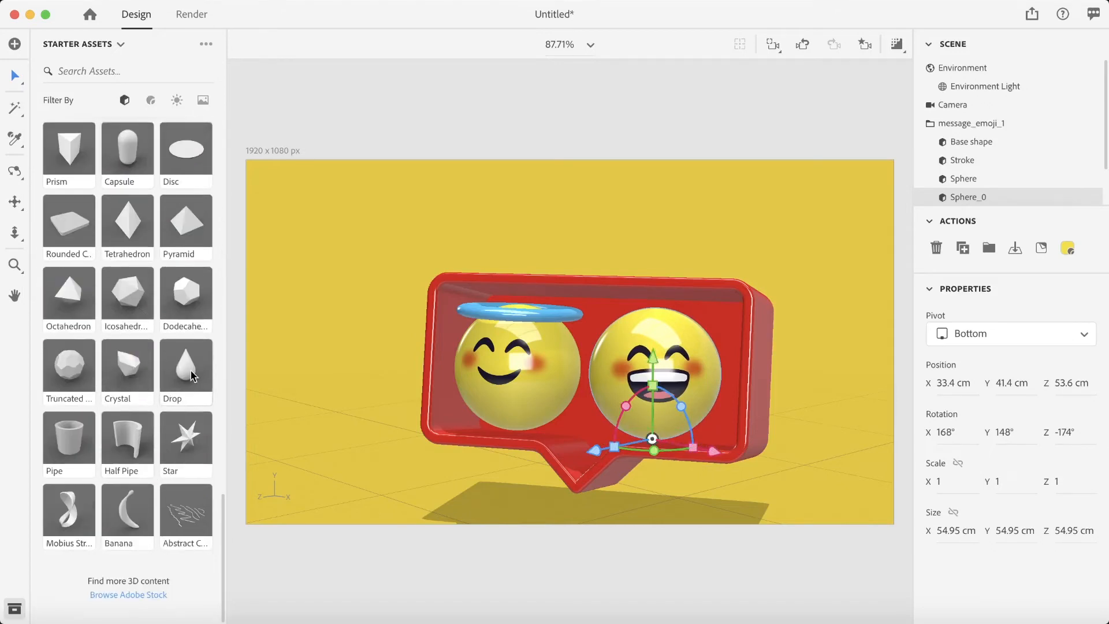
pyautogui.click(193, 377)
pyautogui.moveTo(682, 417); pyautogui.dragTo(687, 335)
pyautogui.moveTo(618, 421); pyautogui.dragTo(512, 461)
pyautogui.moveTo(647, 442); pyautogui.dragTo(516, 473)
pyautogui.moveTo(649, 458); pyautogui.dragTo(674, 471)
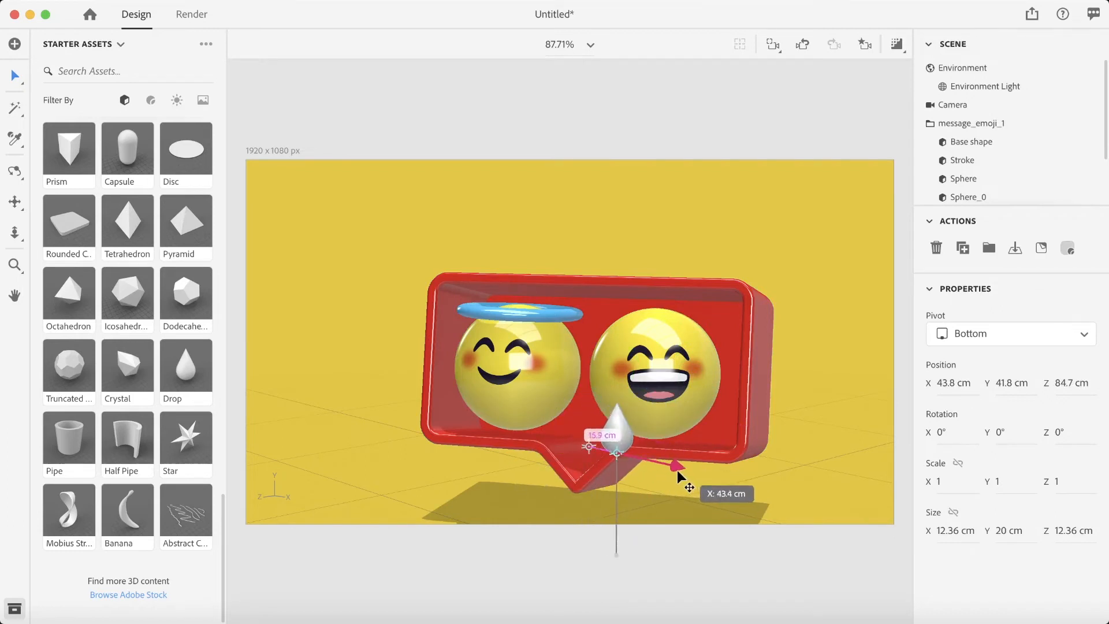
# Tilt the drop to rotation 160°, 180°, -180° and move it to about X 41.4 cm, Y 59.1 cm beside the laughing mouth.
pyautogui.moveTo(593, 418); pyautogui.dragTo(599, 409)
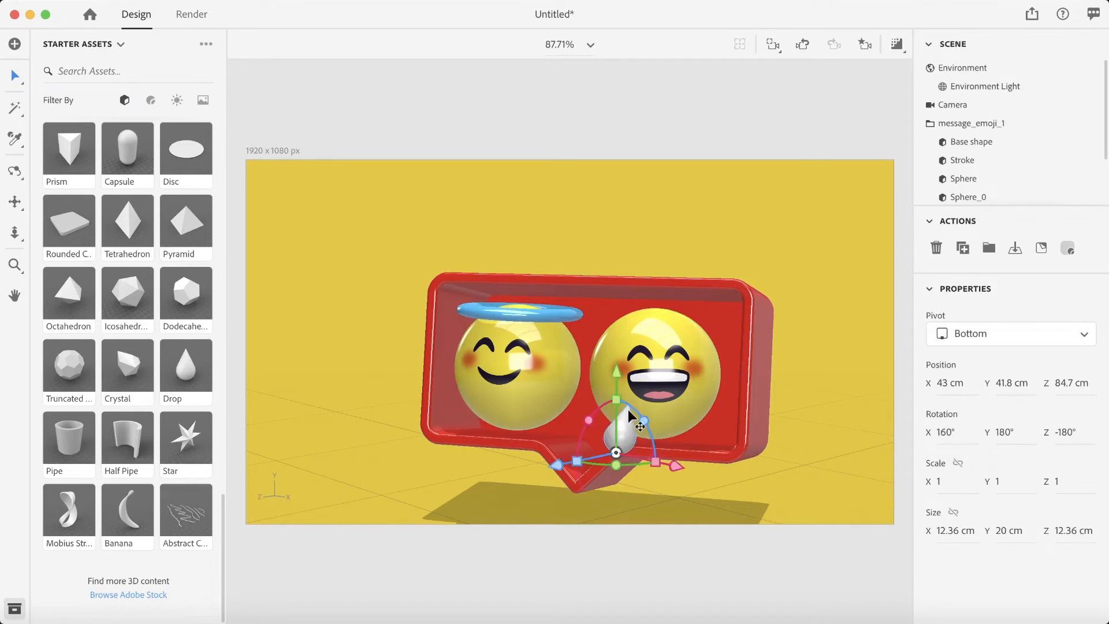
pyautogui.moveTo(614, 369); pyautogui.dragTo(613, 330)
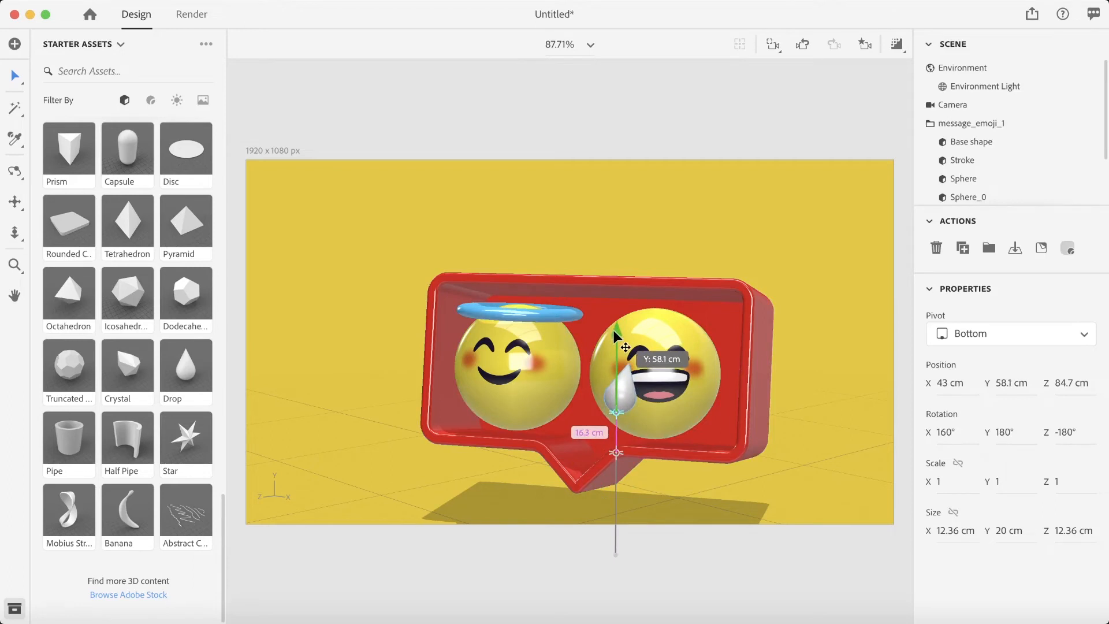
pyautogui.moveTo(675, 422); pyautogui.dragTo(667, 423)
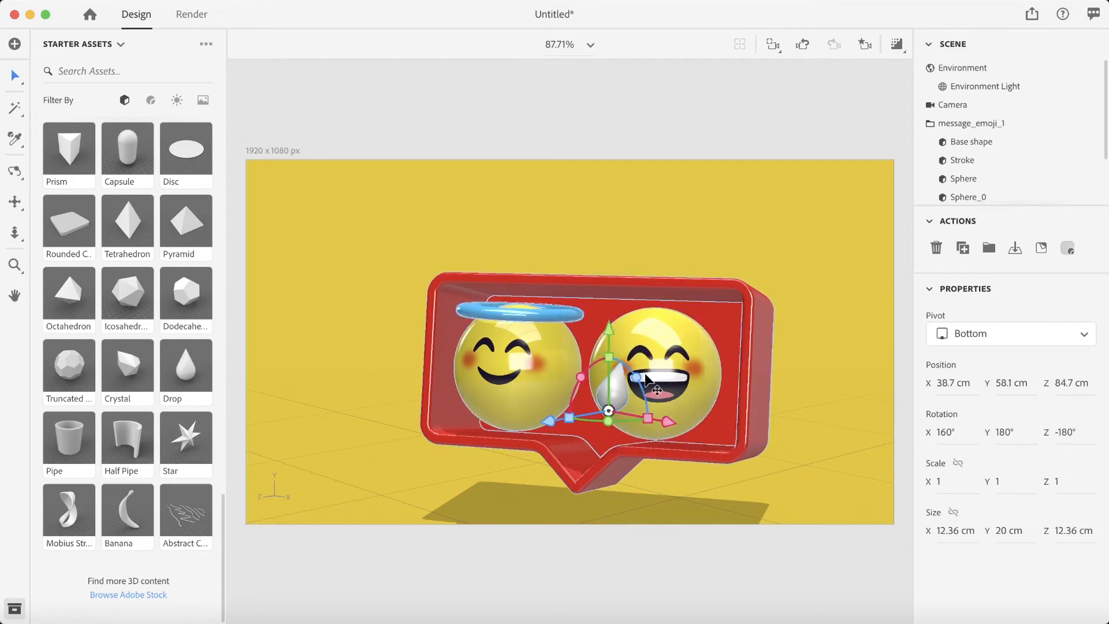
pyautogui.moveTo(613, 334); pyautogui.dragTo(612, 324)
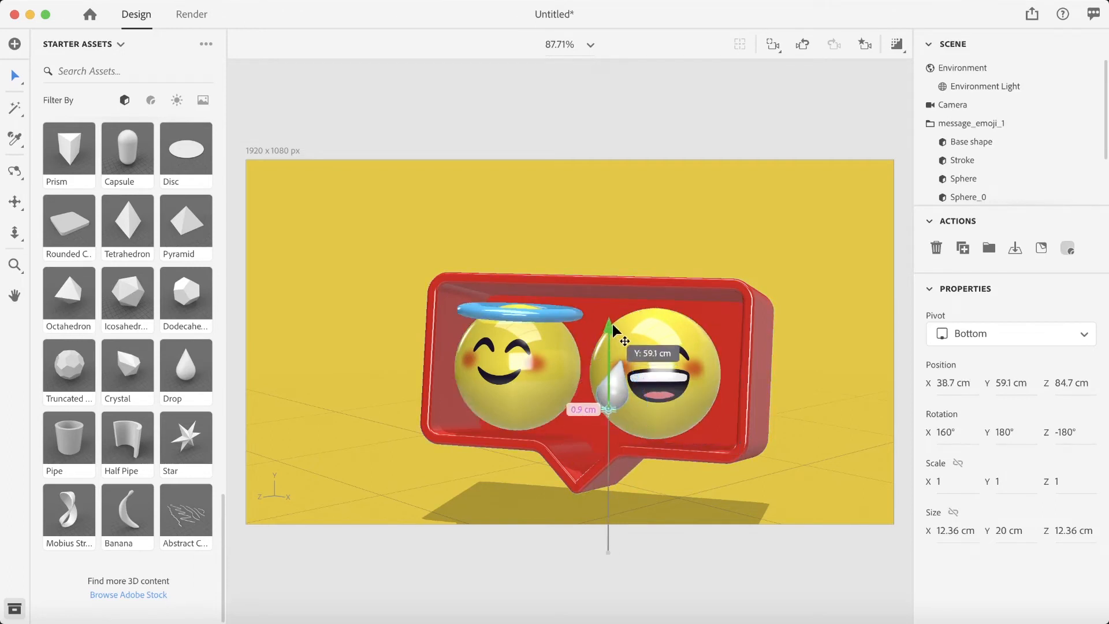
pyautogui.moveTo(671, 417); pyautogui.dragTo(676, 420)
# Refine the drop's rotation to X 161°, Y 175°, Z 166° and shift it to X 36.2 cm.
pyautogui.moveTo(816, 417); pyautogui.dragTo(743, 442, button='right')
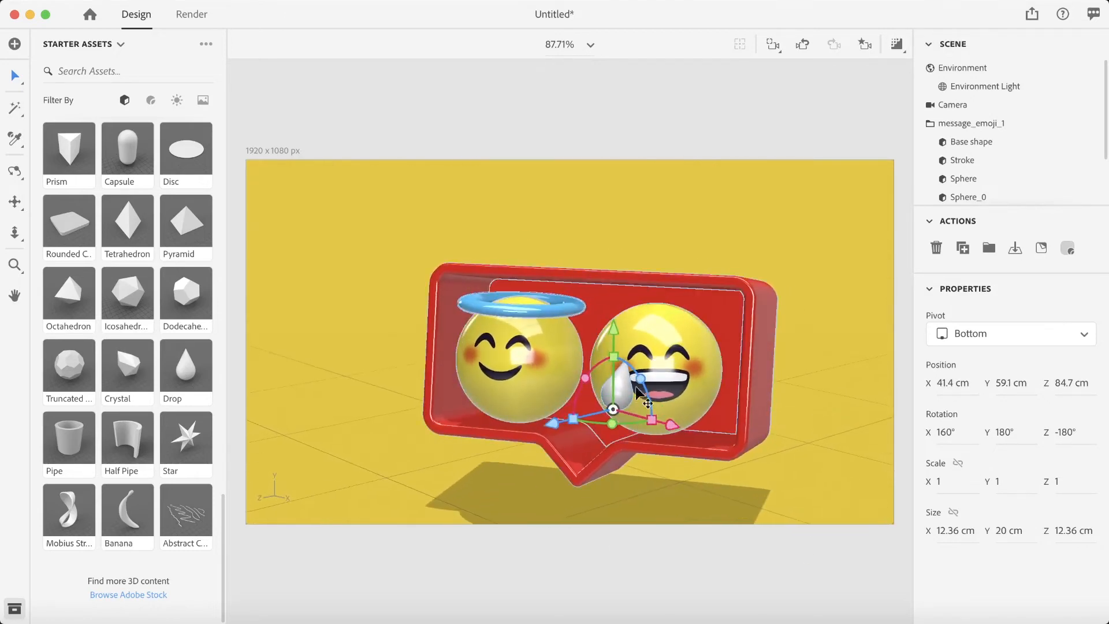
pyautogui.moveTo(640, 379); pyautogui.dragTo(646, 379)
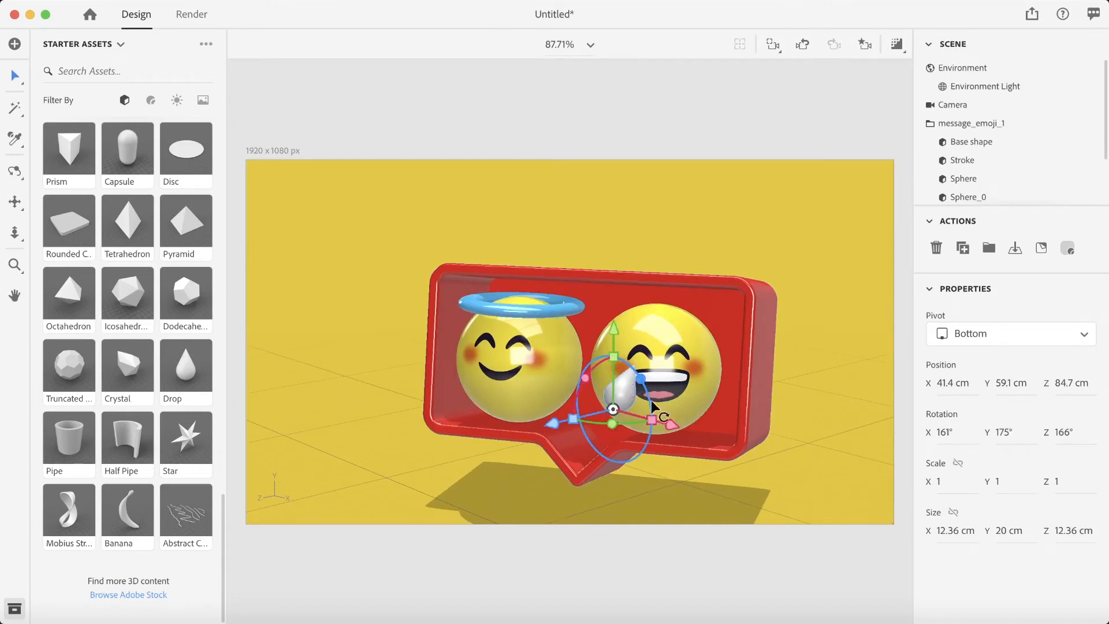
pyautogui.moveTo(674, 424); pyautogui.dragTo(662, 422)
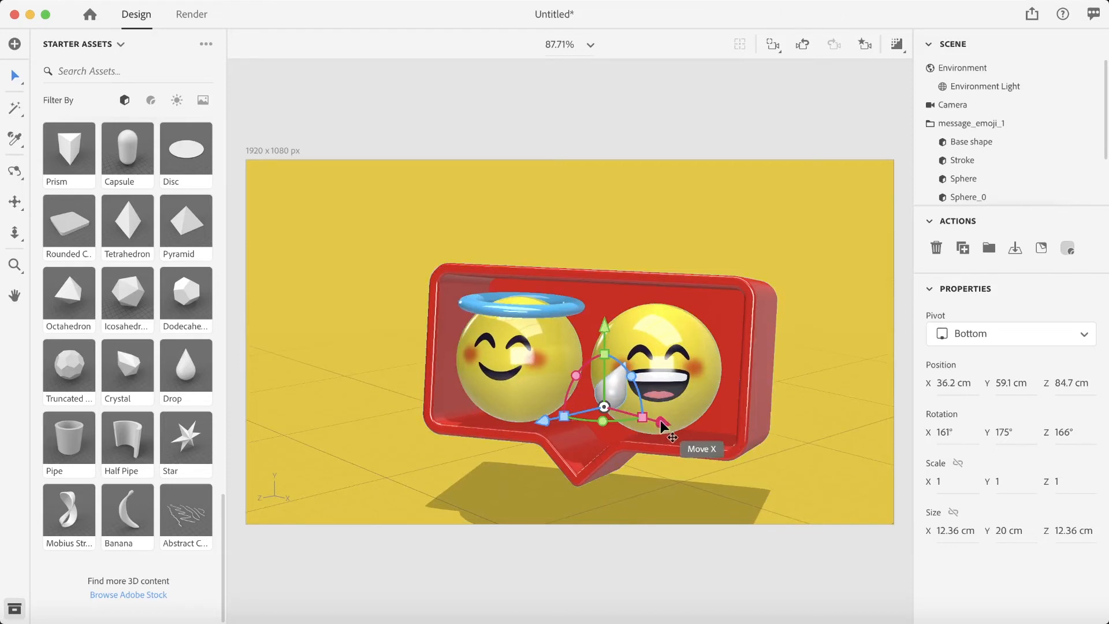
pyautogui.click(660, 421)
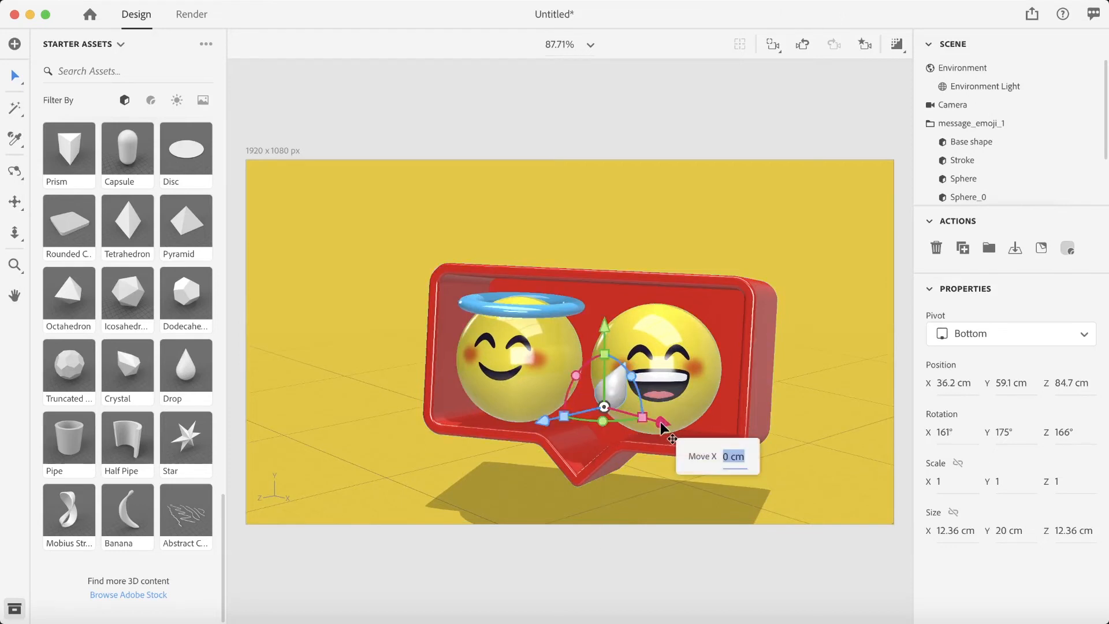
# Duplicate the drop, move the copy along X to 80.3 cm and rotate it to X 175°, Y 160°, Z -160°.
pyautogui.moveTo(605, 406); pyautogui.dragTo(753, 434)
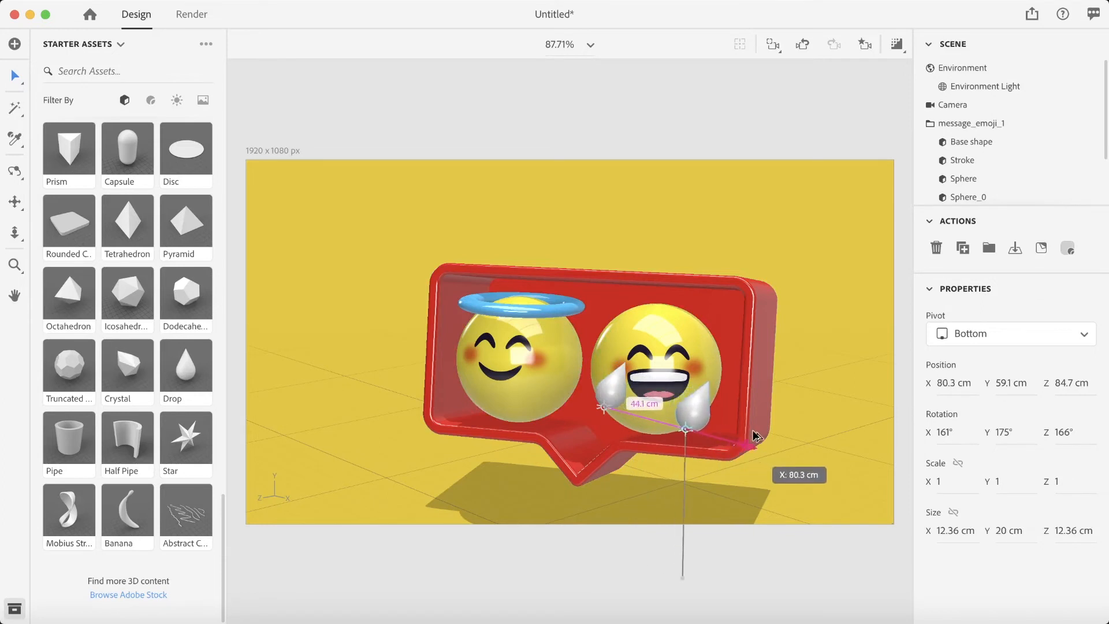
pyautogui.moveTo(715, 397); pyautogui.dragTo(677, 383)
pyautogui.moveTo(696, 453)
pyautogui.mouseDown()
pyautogui.moveTo(678, 437)
pyautogui.moveTo(707, 438)
pyautogui.mouseUp()
pyautogui.moveTo(717, 398); pyautogui.dragTo(741, 416)
pyautogui.moveTo(802, 427); pyautogui.dragTo(745, 499, button='right')
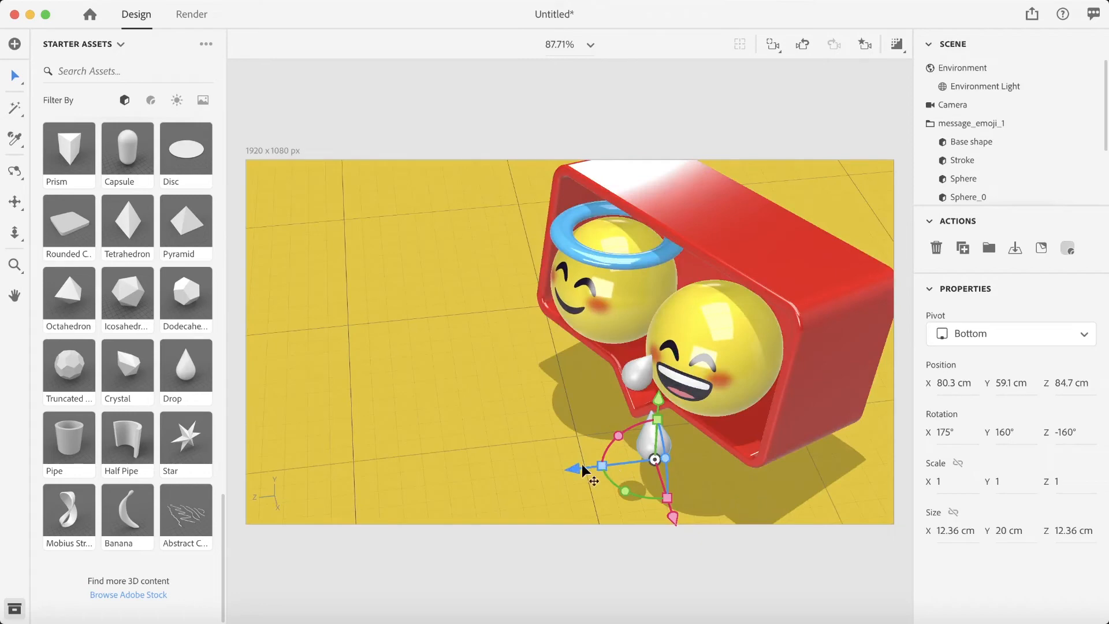
# Move the copied drop against the laughing emoji's other cheek at X 69.9 cm, Z 57 cm, and restore the saved camera view.
pyautogui.moveTo(583, 470); pyautogui.dragTo(750, 439)
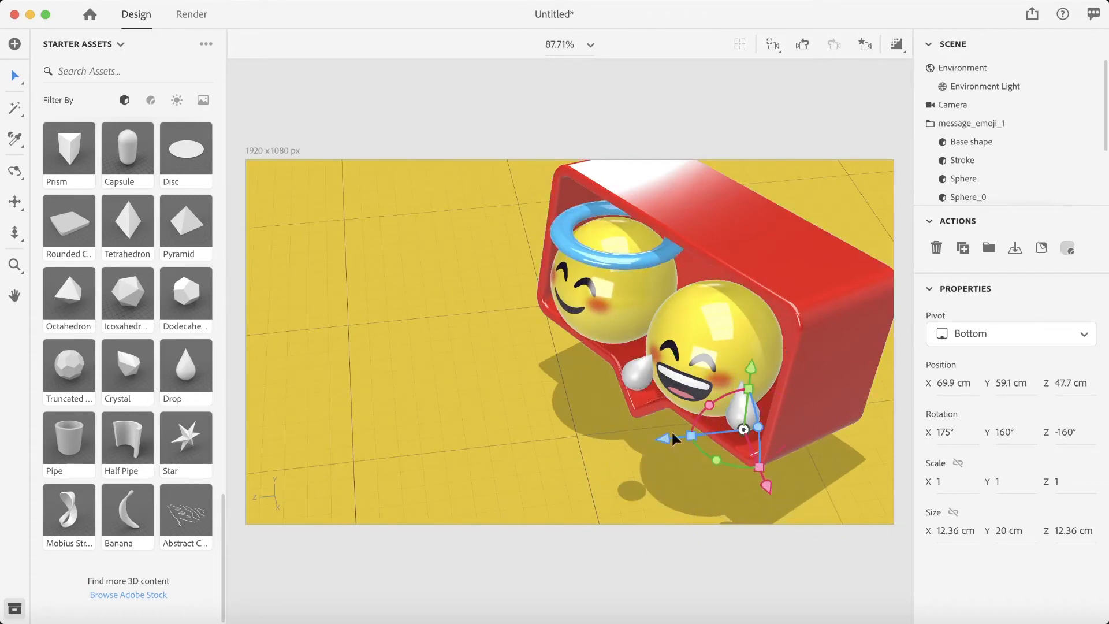
pyautogui.moveTo(664, 440); pyautogui.dragTo(639, 443)
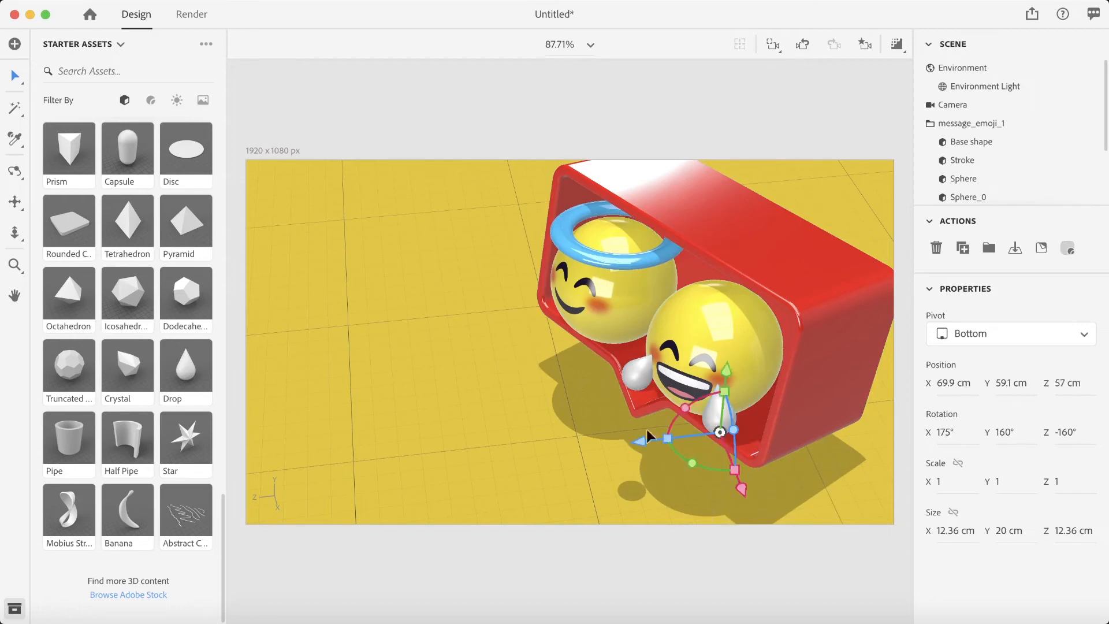
pyautogui.click(865, 43)
pyautogui.click(802, 101)
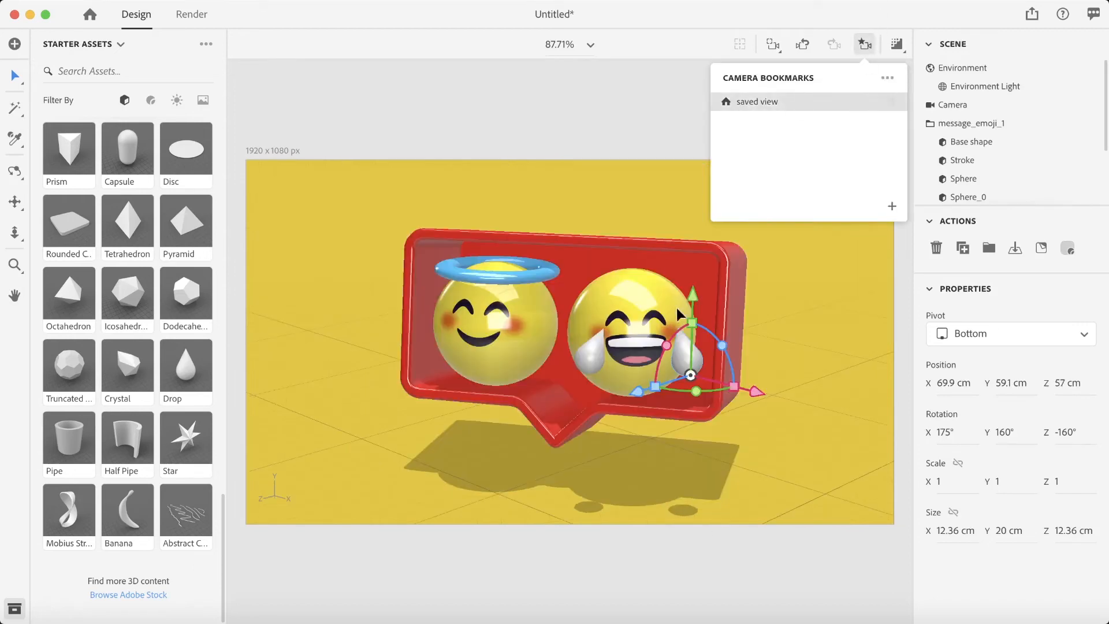
# Fine-tune the copied drop to position X 70.2, Y 61.1, Z 57.5 cm and rotation X 170°, Y 162°, Z -145°.
pyautogui.moveTo(756, 395); pyautogui.dragTo(745, 390)
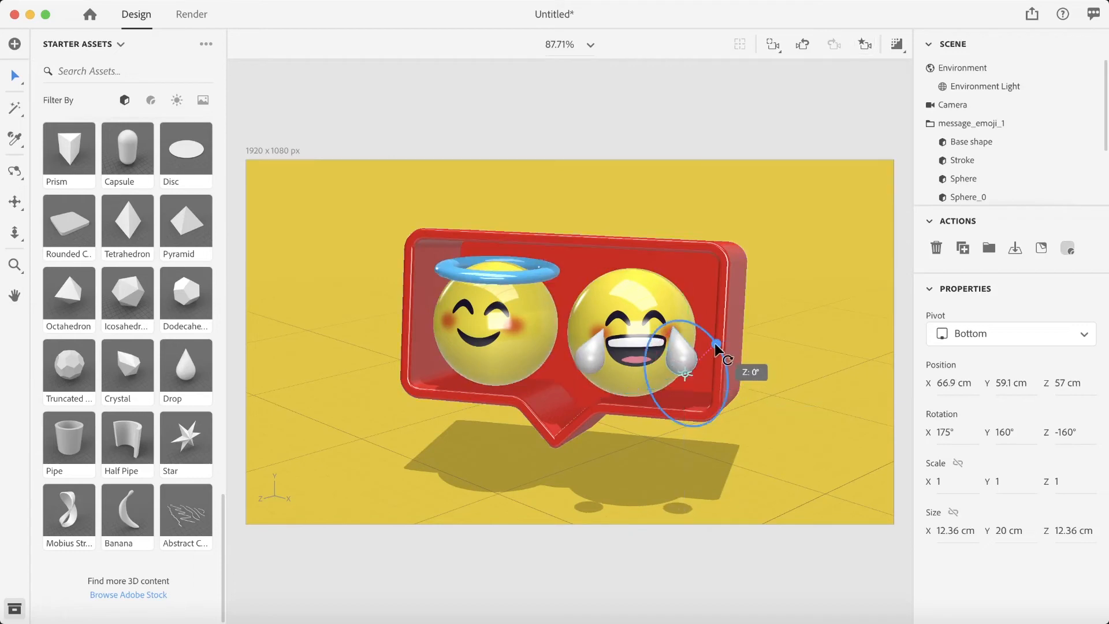
pyautogui.moveTo(711, 339); pyautogui.dragTo(705, 332)
pyautogui.moveTo(629, 392); pyautogui.dragTo(632, 391)
pyautogui.moveTo(754, 390); pyautogui.dragTo(766, 395)
pyautogui.moveTo(698, 302); pyautogui.dragTo(697, 295)
pyautogui.moveTo(642, 384); pyautogui.dragTo(642, 379)
pyautogui.moveTo(697, 290); pyautogui.dragTo(700, 289)
pyautogui.moveTo(642, 383); pyautogui.dragTo(641, 379)
pyautogui.moveTo(750, 388); pyautogui.dragTo(755, 388)
# Apply the Water material from the starter materials to the selected Drop.
pyautogui.scroll(-3, 1030, 158)
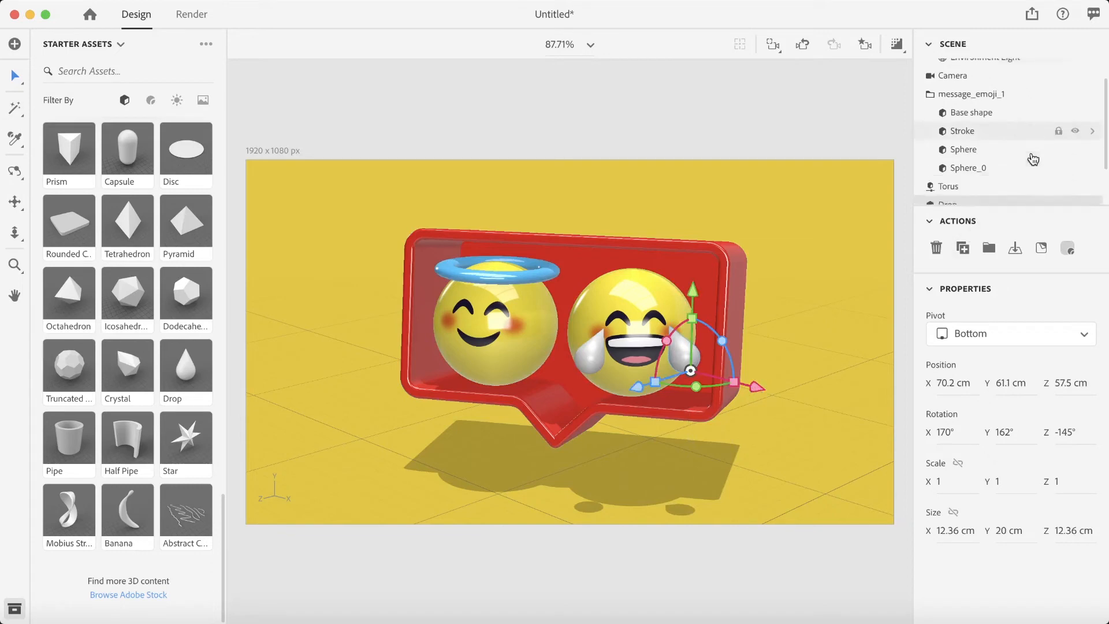
pyautogui.click(153, 101)
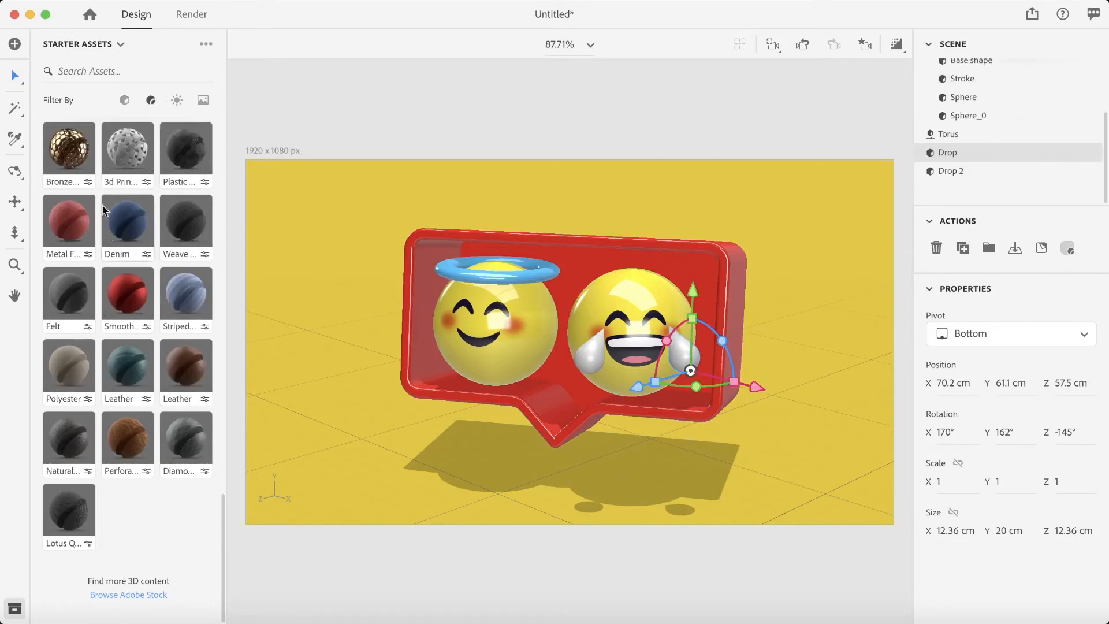
pyautogui.scroll(-15, 104, 231)
pyautogui.scroll(-3, 104, 231)
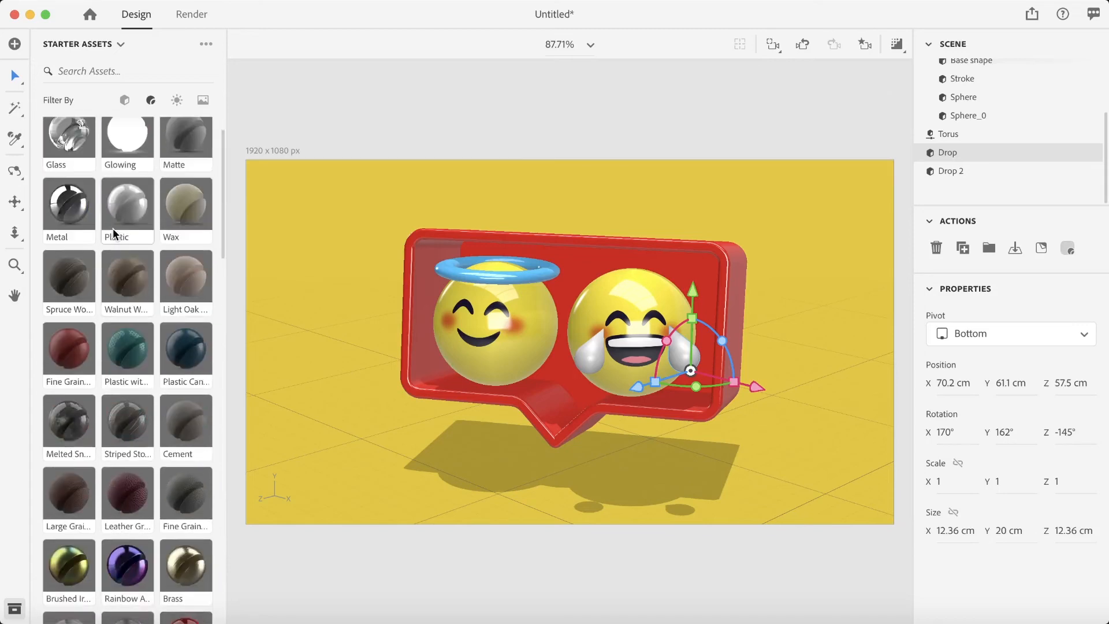
pyautogui.scroll(-2, 112, 232)
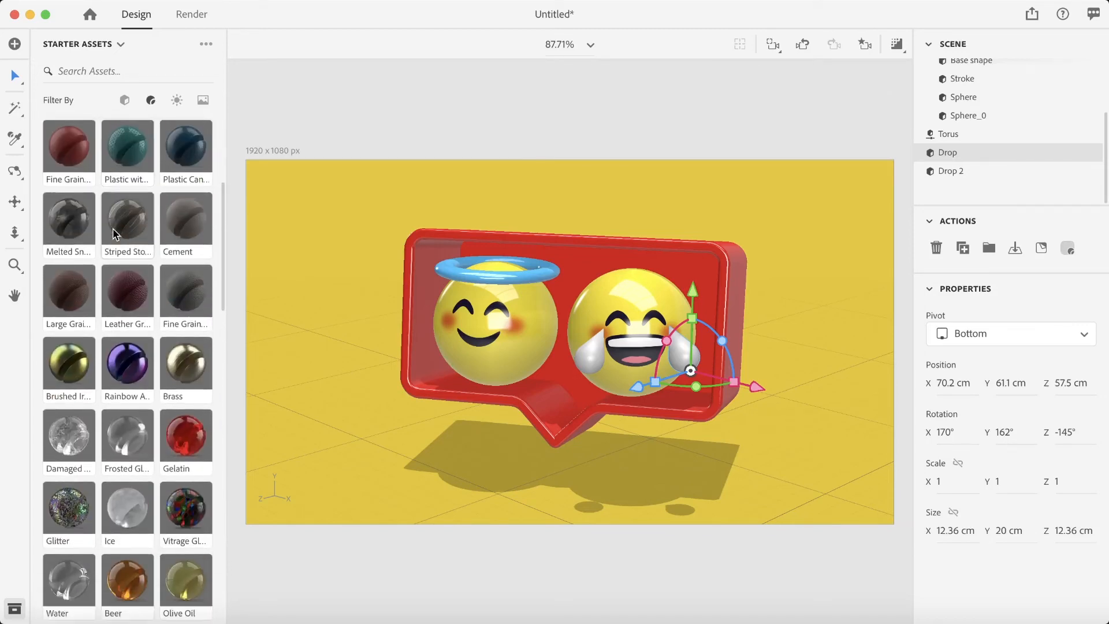
pyautogui.moveTo(66, 597); pyautogui.dragTo(996, 151)
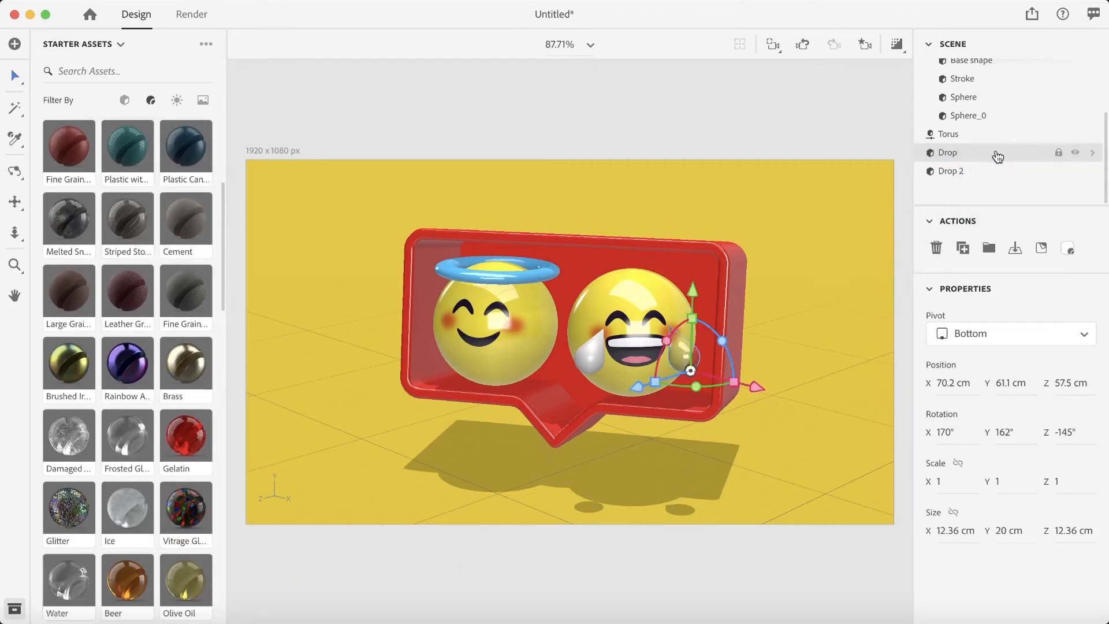
# Set the base color of the Drop's Water material to the saved blue 23B7F1.
pyautogui.click(1091, 153)
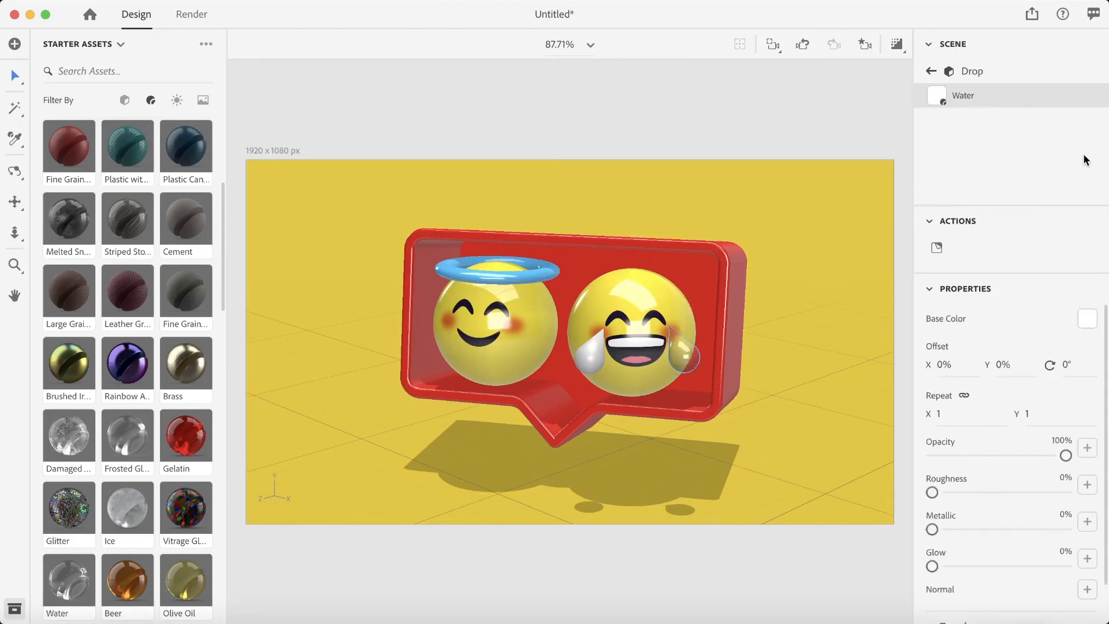
pyautogui.click(1084, 323)
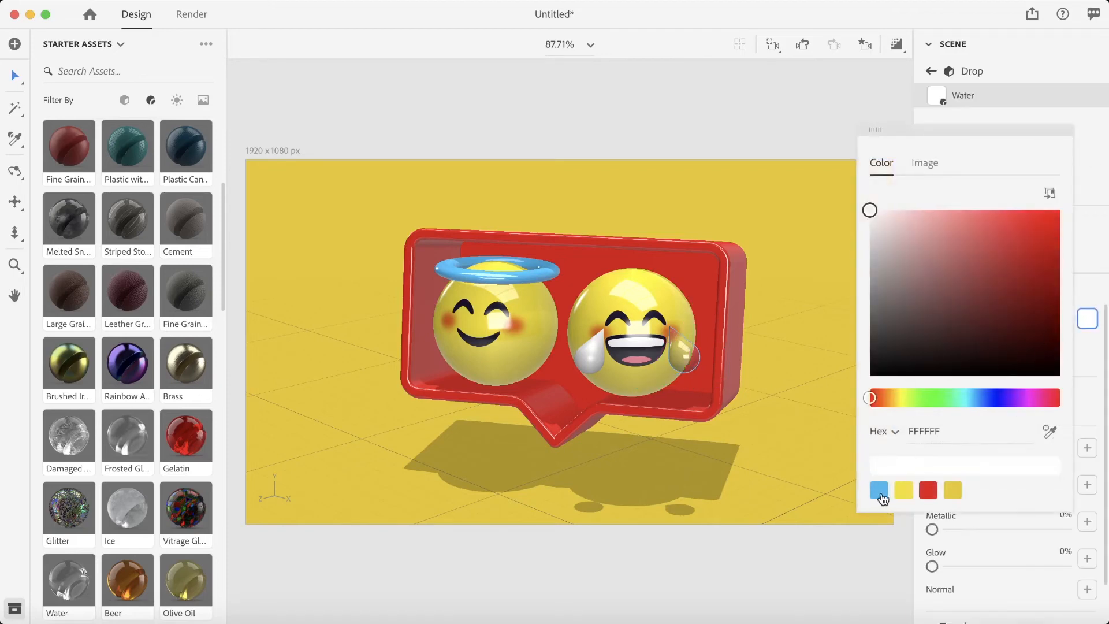
pyautogui.click(879, 491)
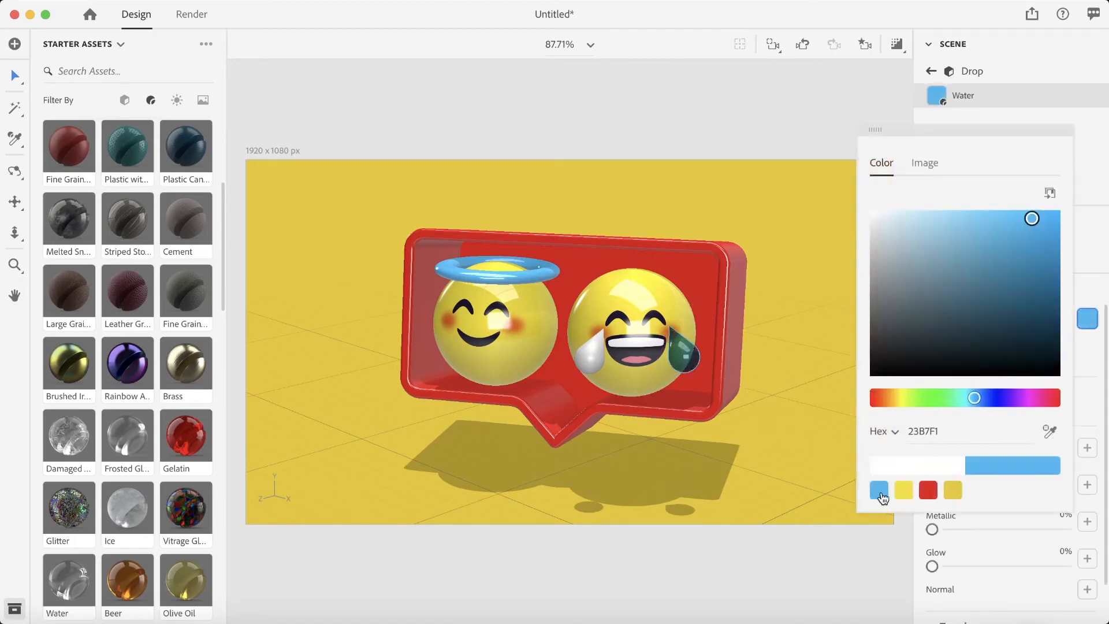
pyautogui.click(1097, 191)
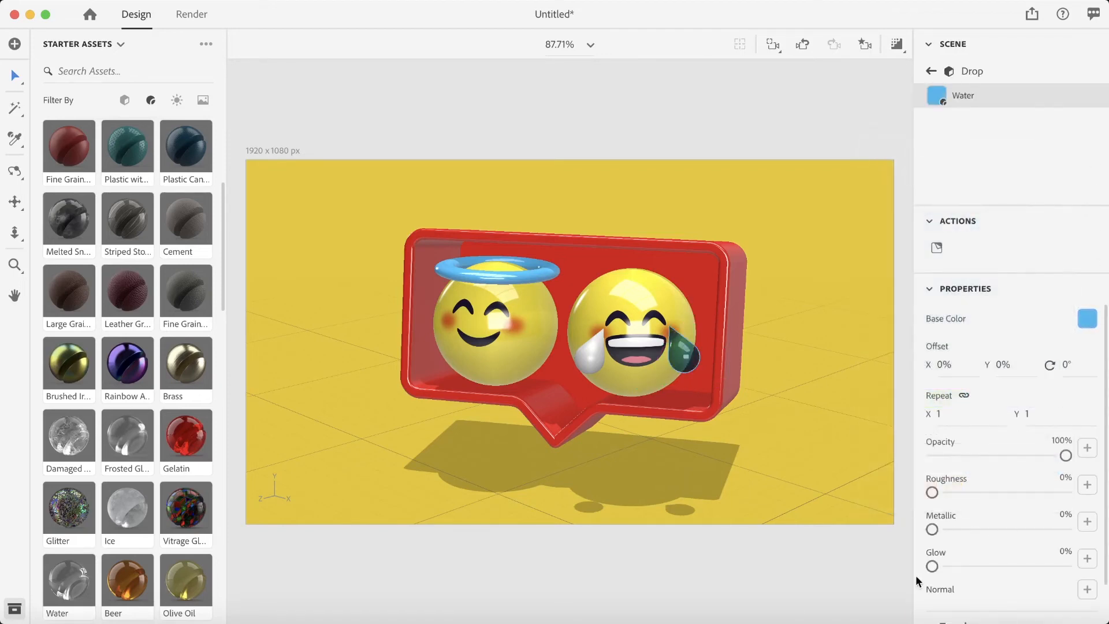
# Set the Water material's glow to 10% and its roughness to 2%.
pyautogui.click(1072, 562)
pyautogui.write('6')
pyautogui.press('Return')
pyautogui.write('10')
pyautogui.press('Return')
pyautogui.scroll(-1, 976, 432)
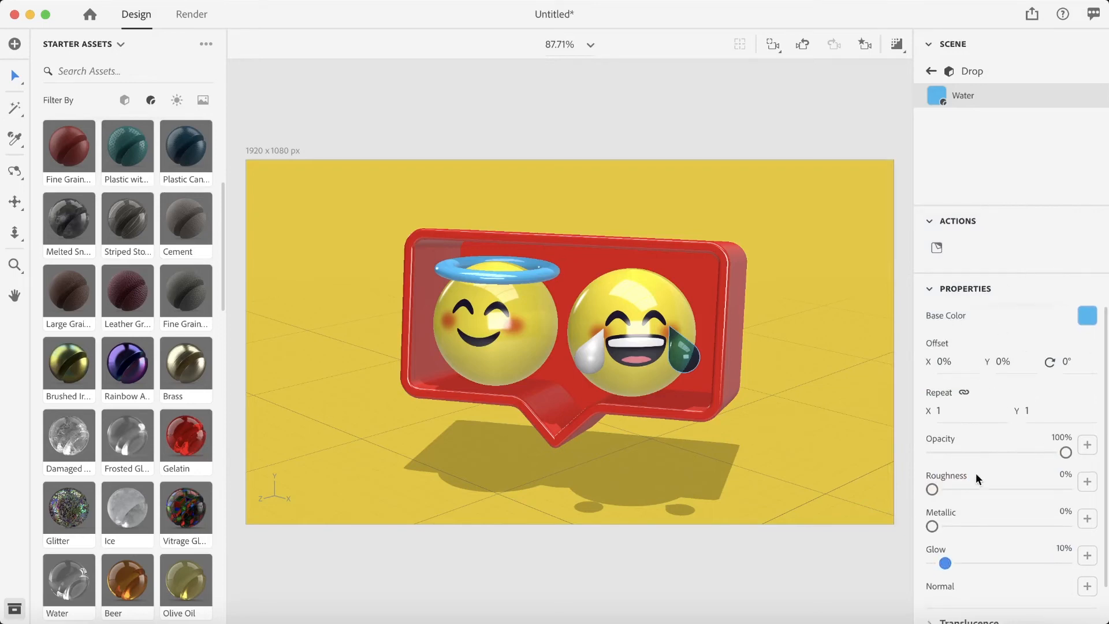
pyautogui.click(1065, 476)
pyautogui.press('Return')
# Return to the scene list and copy the blue Water material from Drop onto Drop 2 with the Sampler tool.
pyautogui.click(931, 70)
pyautogui.scroll(-3, 992, 182)
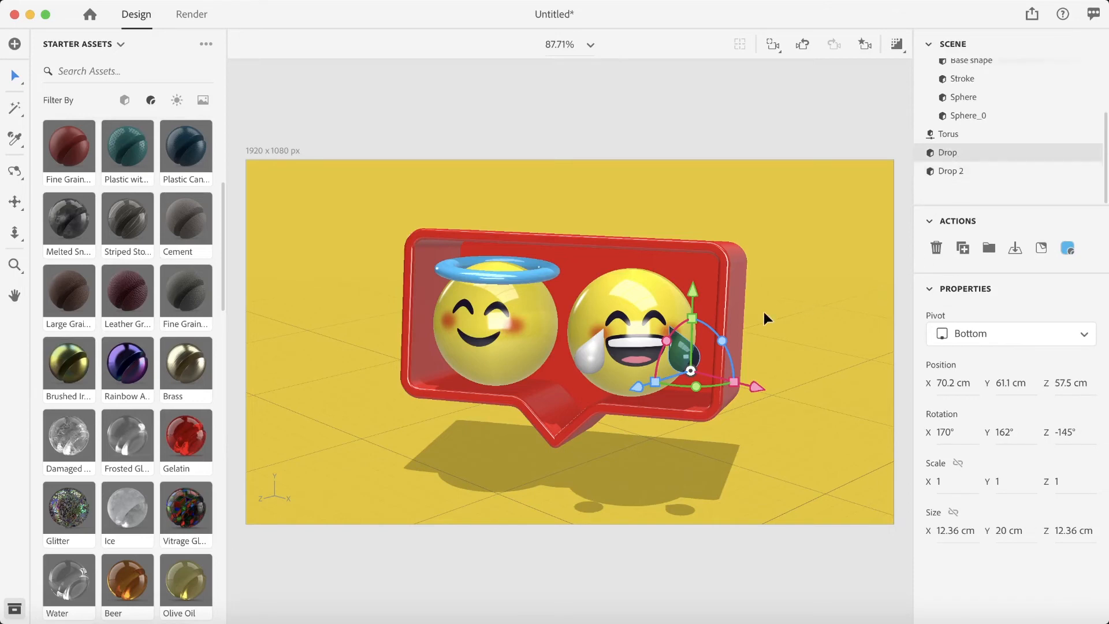
pyautogui.click(594, 349)
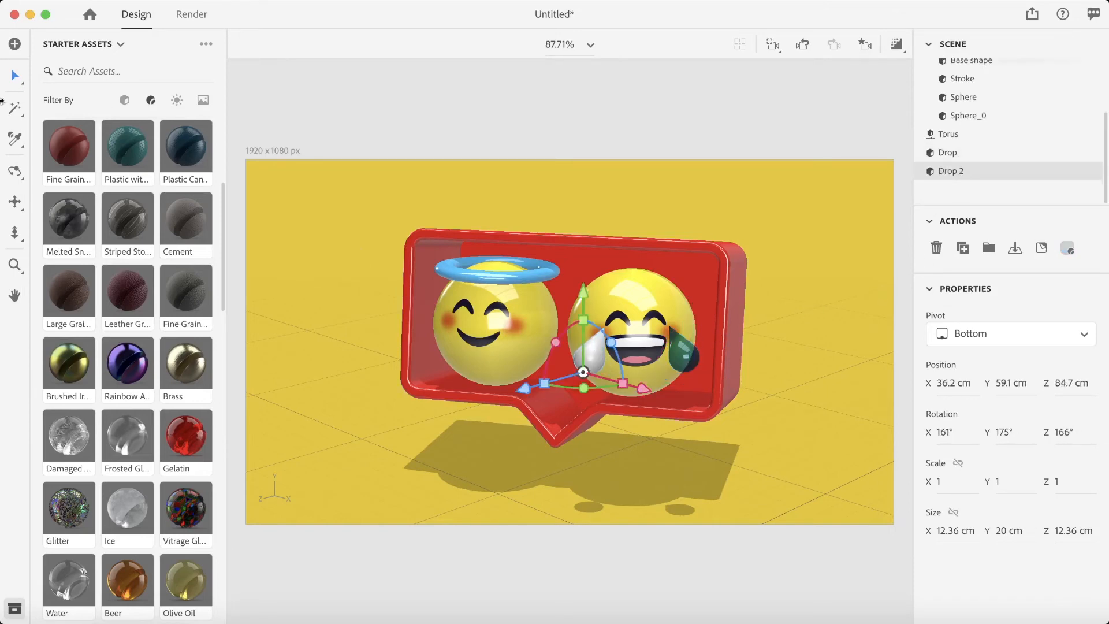
pyautogui.click(14, 138)
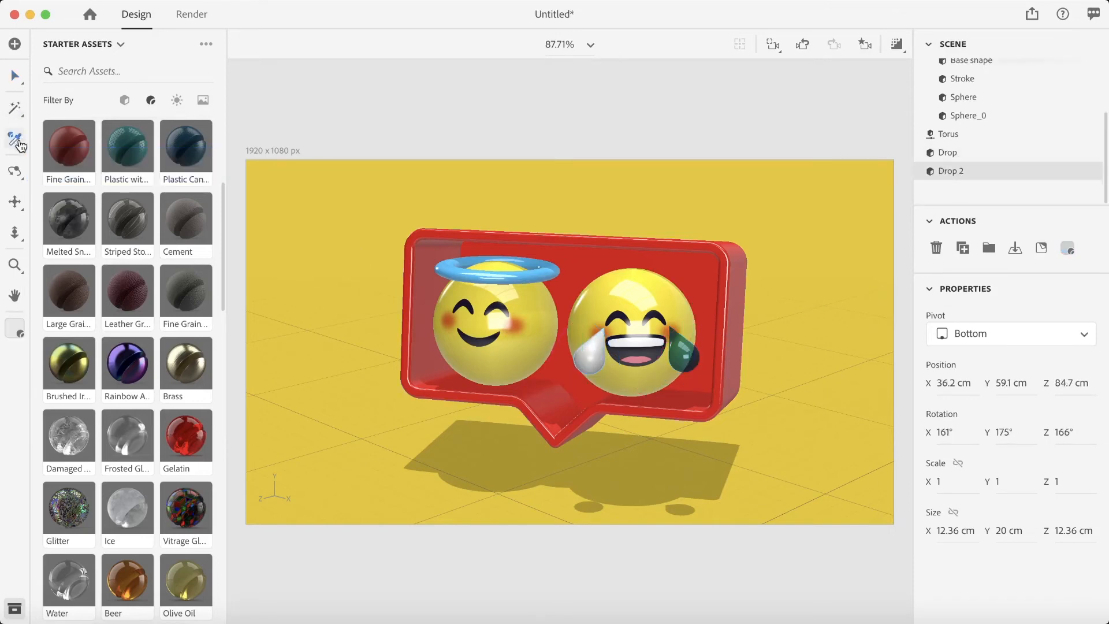
pyautogui.click(692, 346)
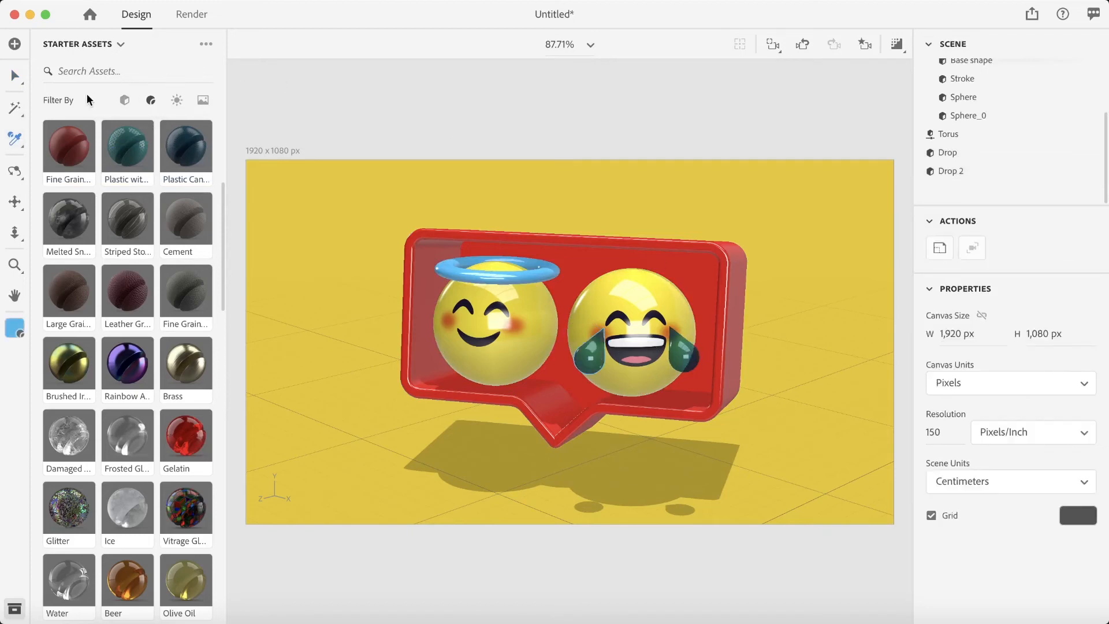
pyautogui.click(14, 75)
# Preview the rendered tear drops, set the glow of Drop's Water material to 20%, and preview the result again.
pyautogui.click(897, 44)
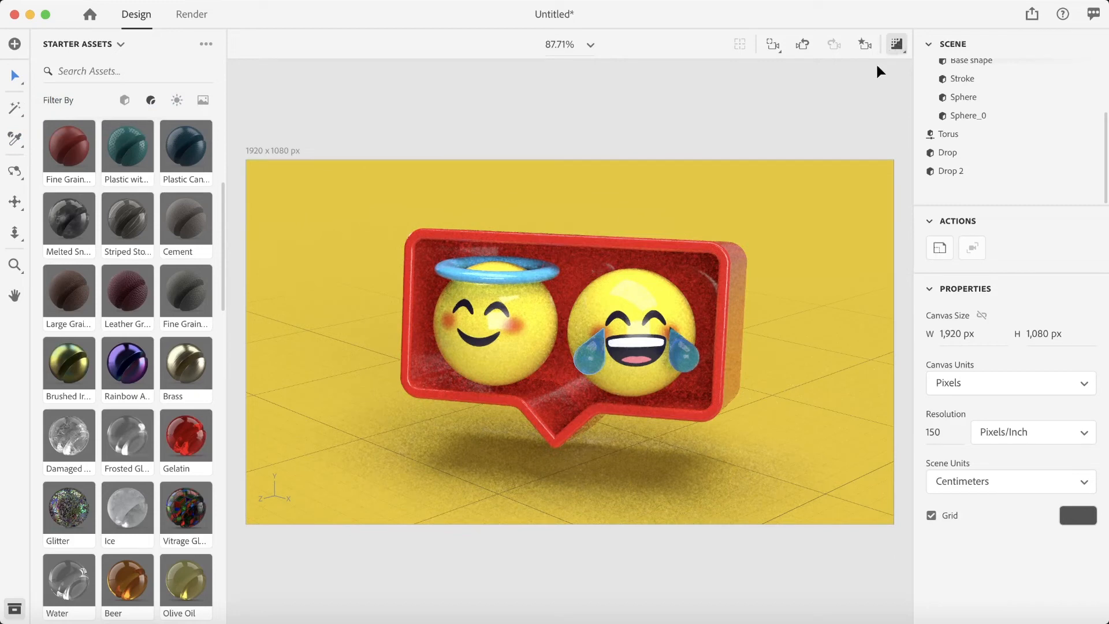
pyautogui.click(896, 45)
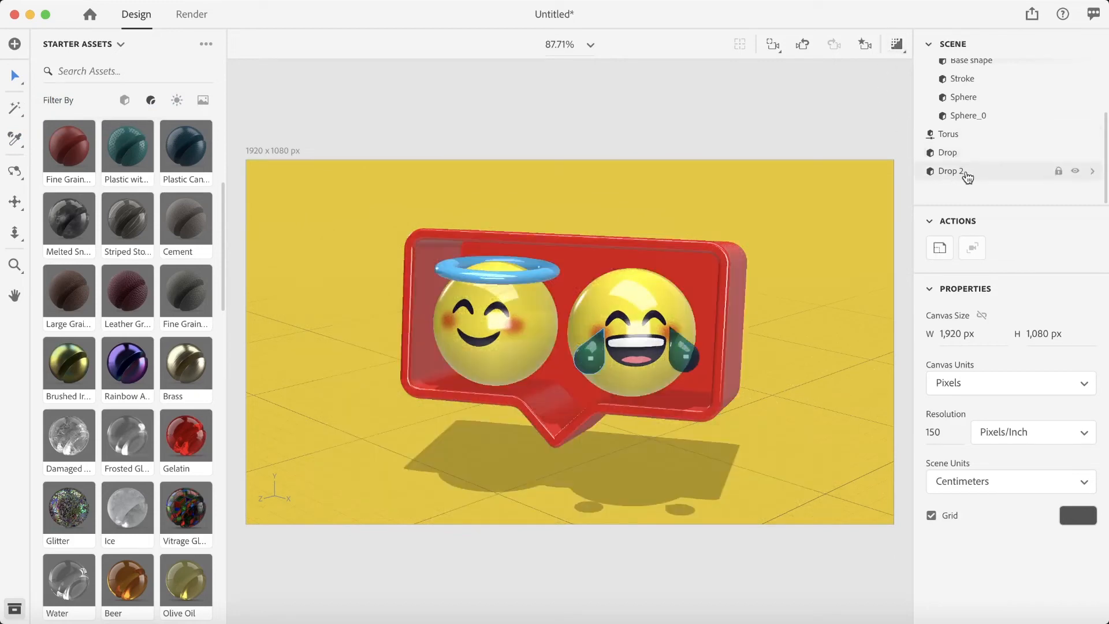
pyautogui.click(1092, 154)
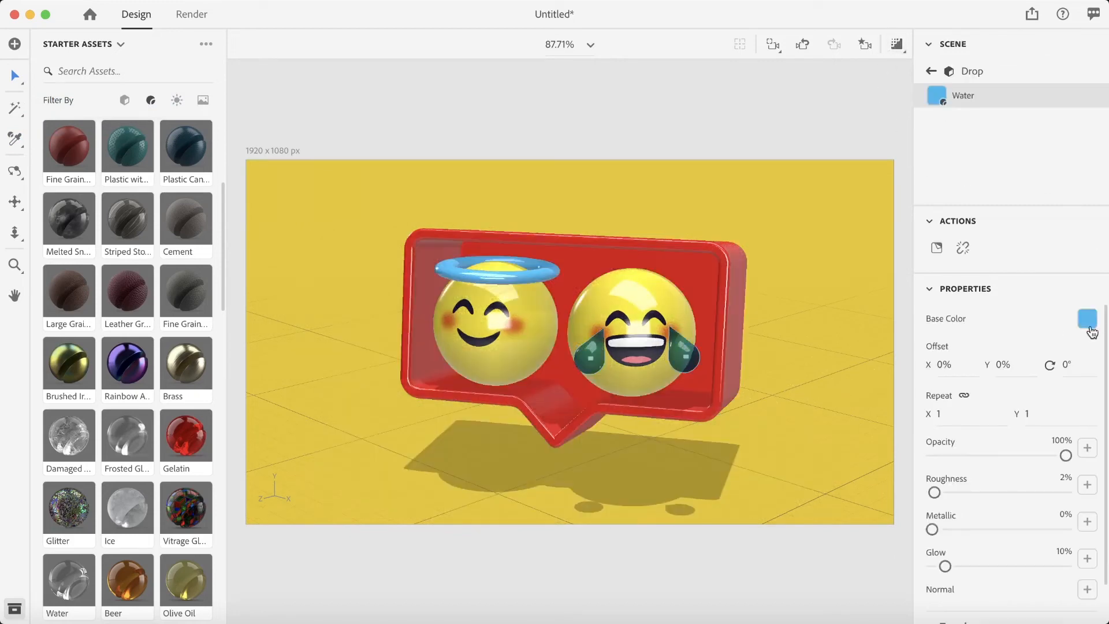
pyautogui.click(1064, 551)
pyautogui.write('20')
pyautogui.press('Return')
pyautogui.click(897, 45)
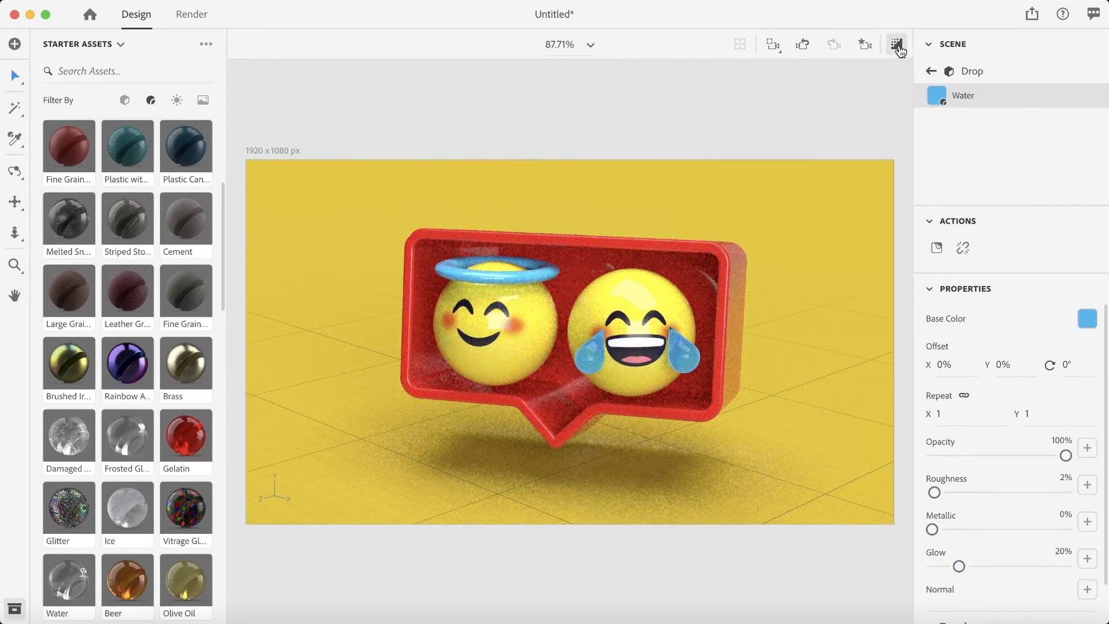
pyautogui.click(896, 45)
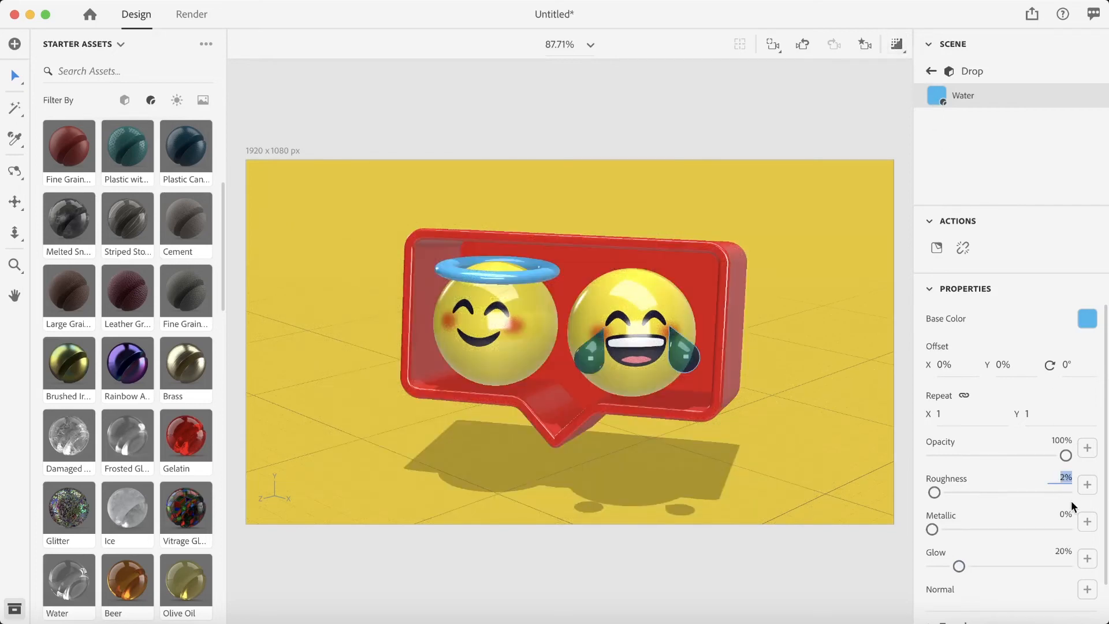
# Set the roughness of Drop's Water material to 0% and return to the scene list.
pyautogui.write('0')
pyautogui.press('Return')
pyautogui.click(930, 71)
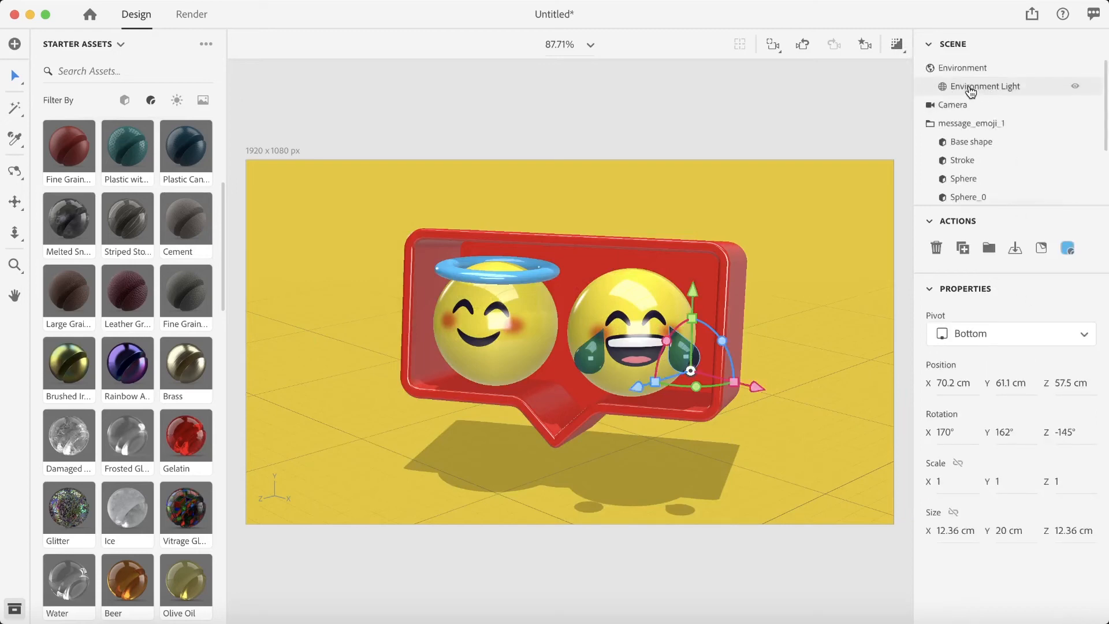
# Set the Environment's ground plane reflection opacity to about 15% and reflection roughness to about 13%, and check the render preview.
pyautogui.click(978, 70)
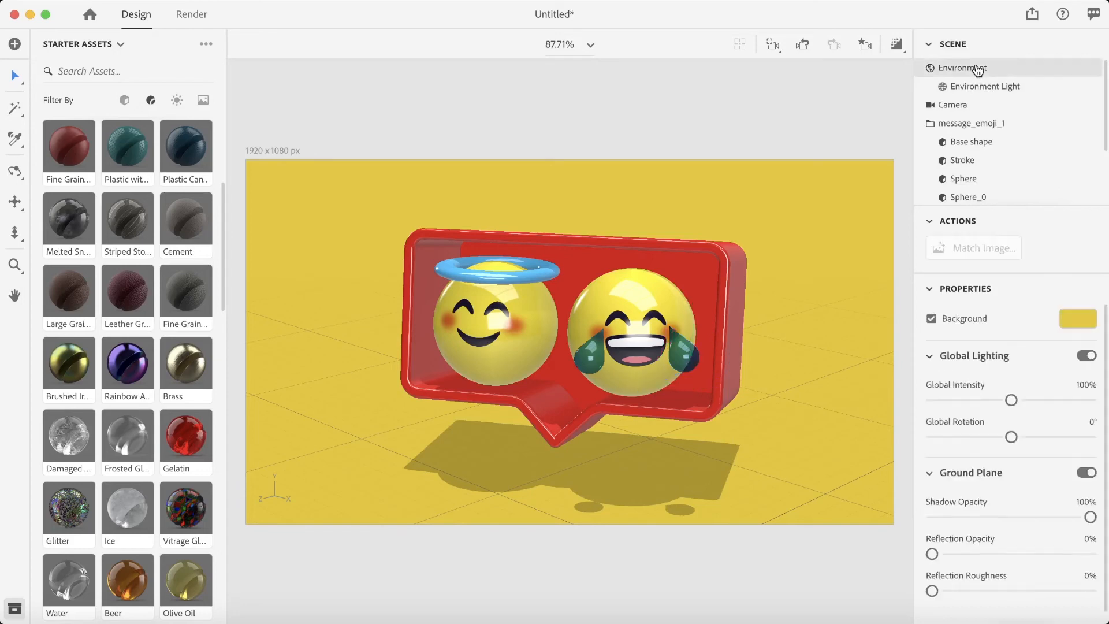
pyautogui.scroll(-1, 1022, 468)
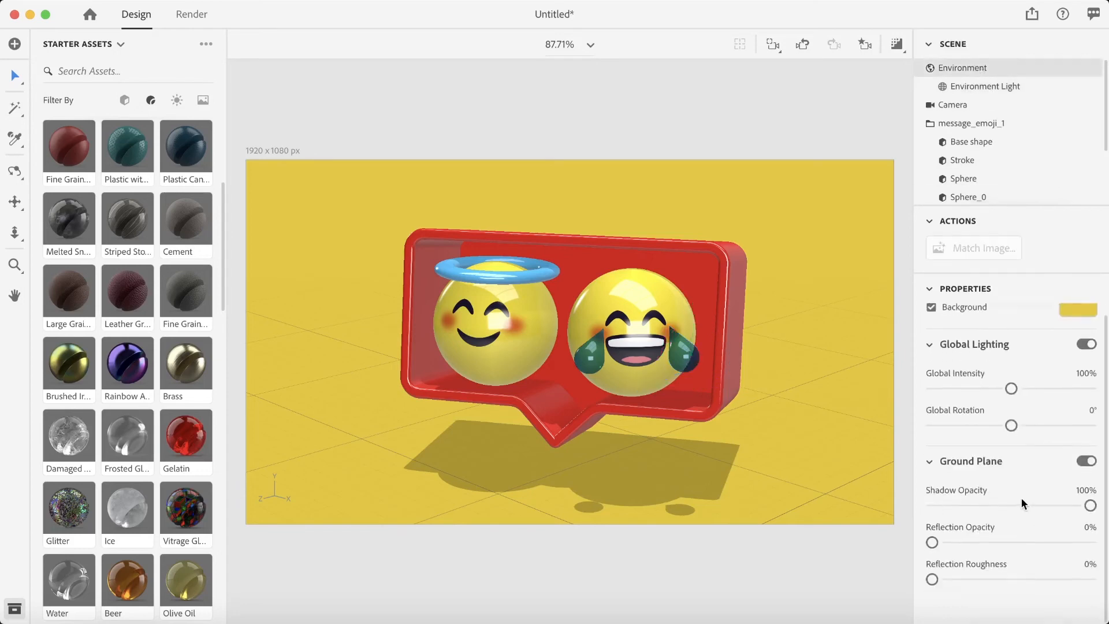
pyautogui.moveTo(931, 543); pyautogui.dragTo(953, 543)
pyautogui.moveTo(931, 579); pyautogui.dragTo(953, 579)
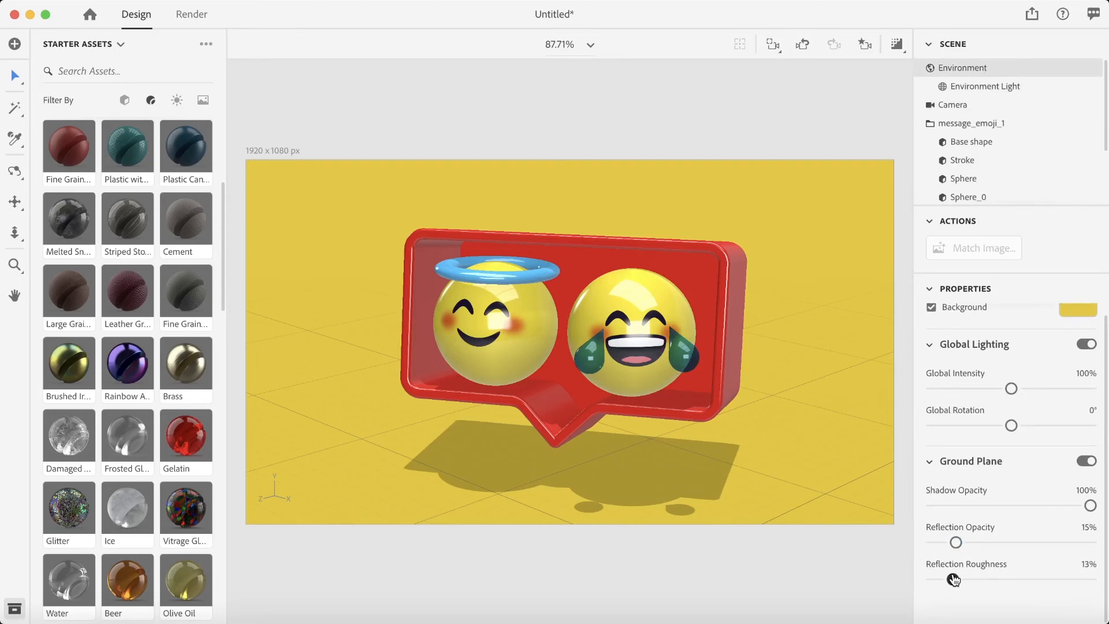
pyautogui.click(896, 45)
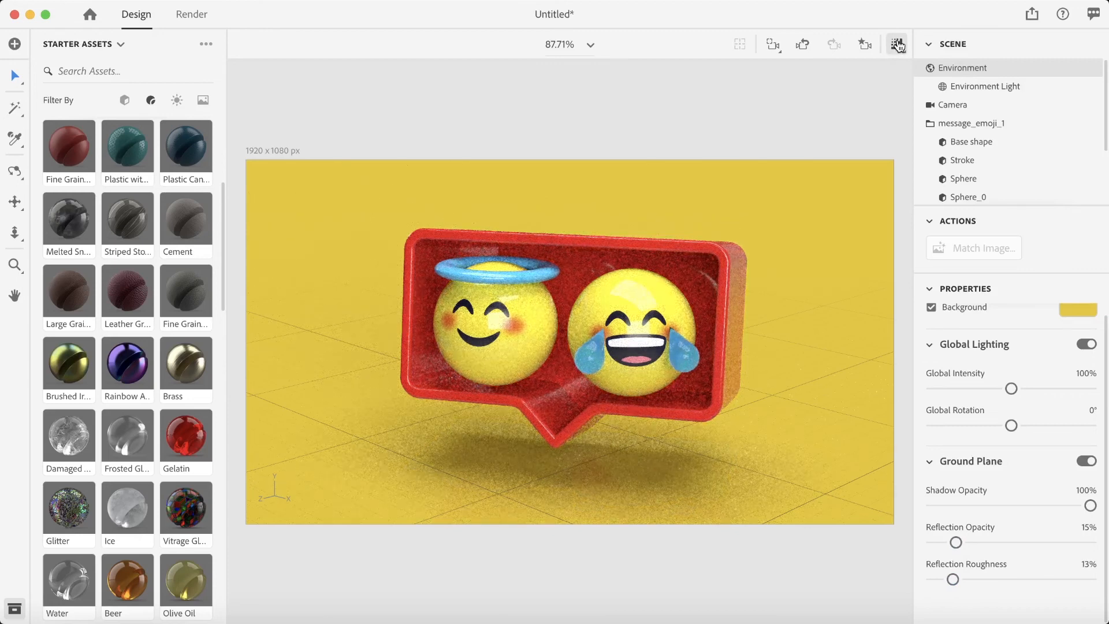
pyautogui.click(896, 45)
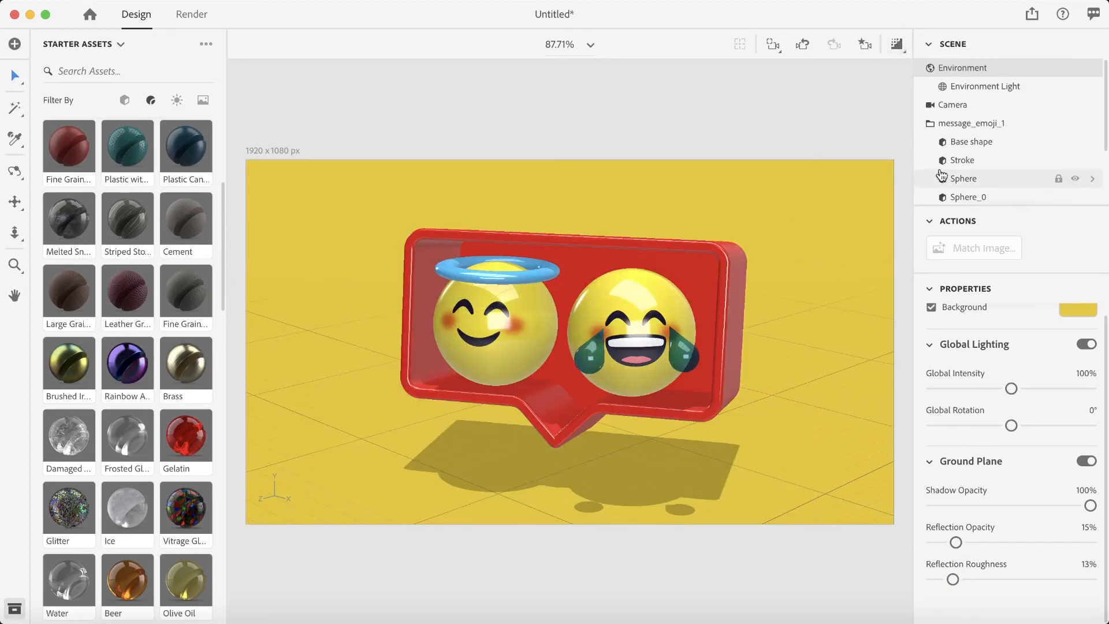
pyautogui.click(986, 142)
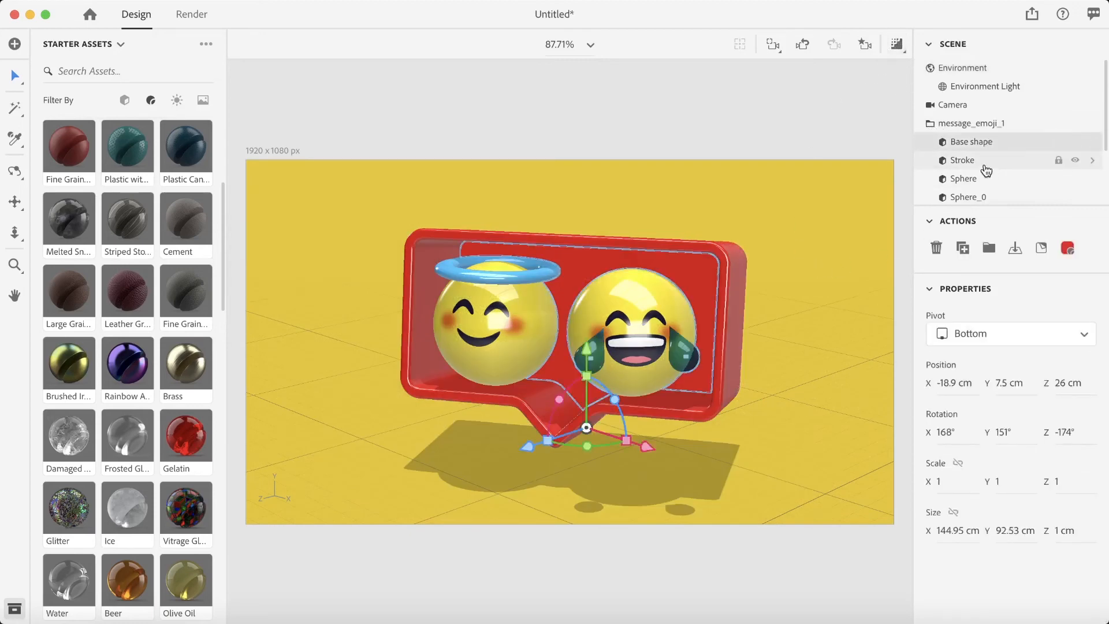
pyautogui.click(986, 168)
pyautogui.click(986, 180)
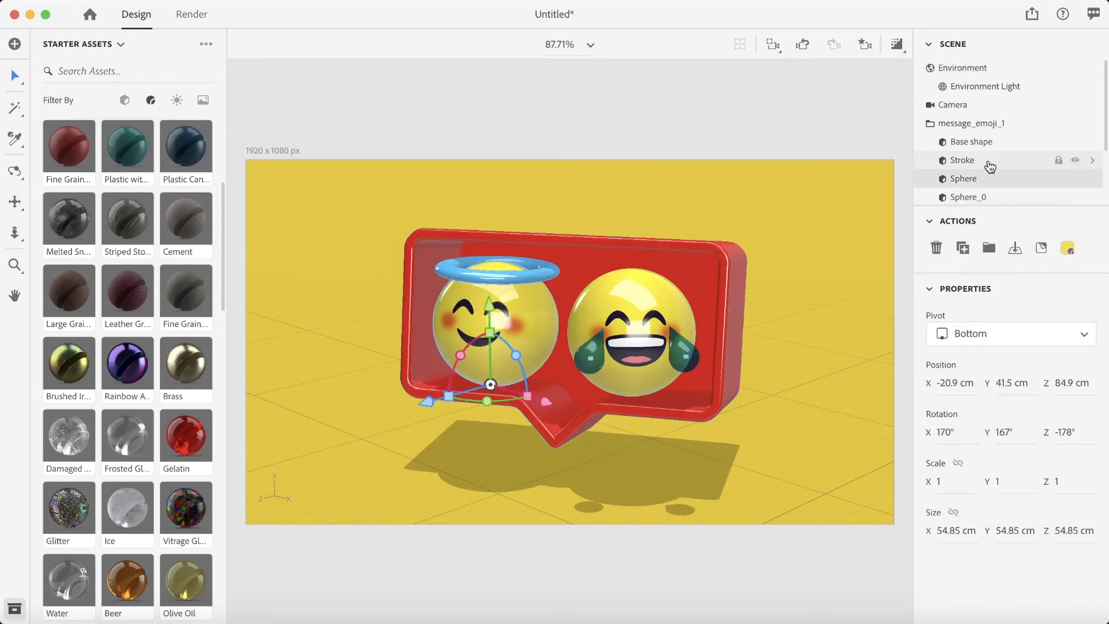
pyautogui.click(990, 162)
pyautogui.keyDown('shift'); pyautogui.click(989, 178); pyautogui.keyUp('shift')
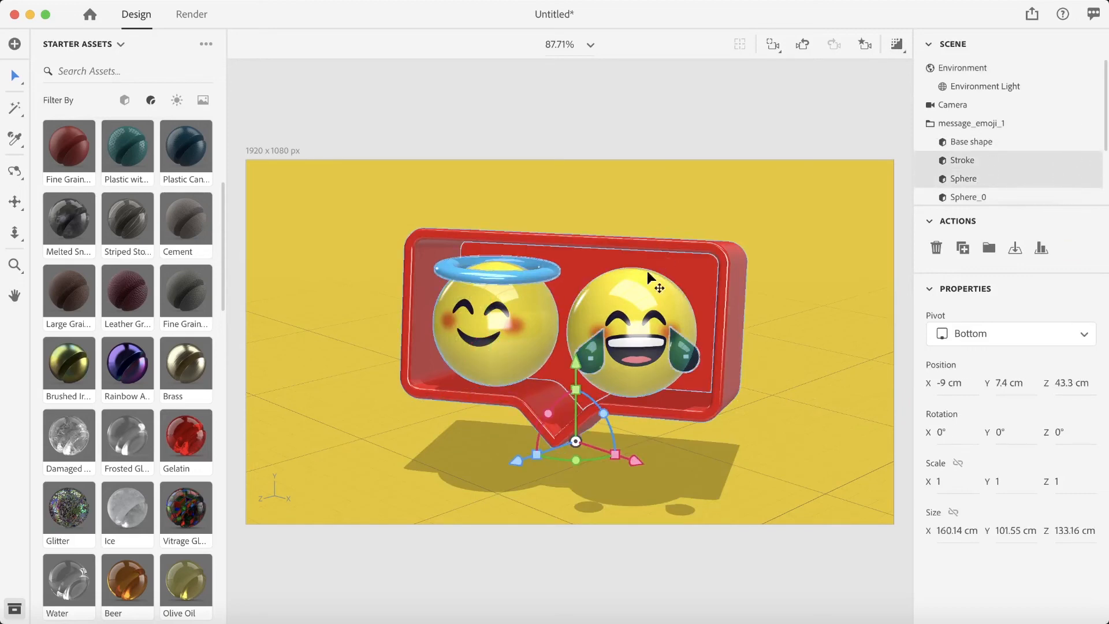
pyautogui.moveTo(805, 328); pyautogui.dragTo(735, 400, button='right')
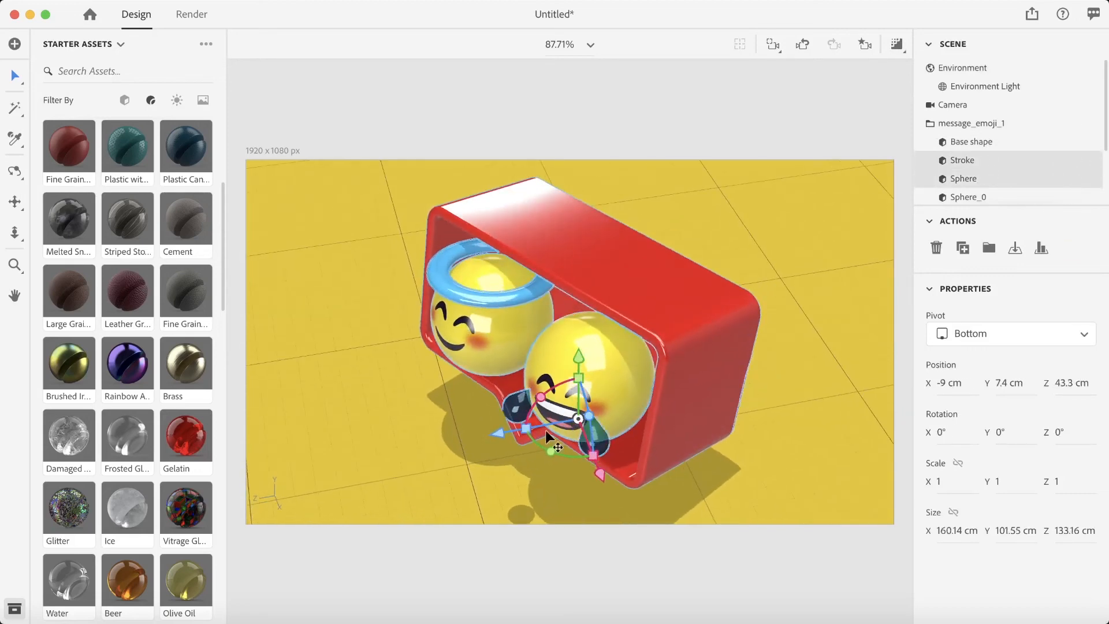
pyautogui.moveTo(499, 432); pyautogui.dragTo(505, 428)
pyautogui.press('super+z')
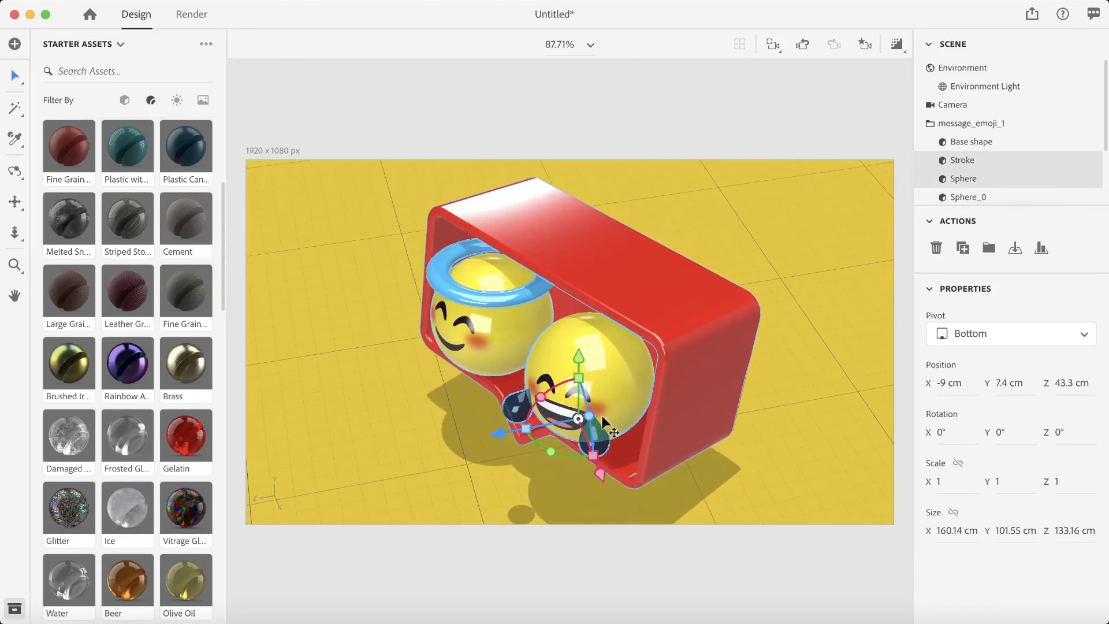
# Move Base shape and Stroke together to about X -12.9, Y 7.4, Z 40.6 cm and restore the saved view camera bookmark.
pyautogui.click(999, 163)
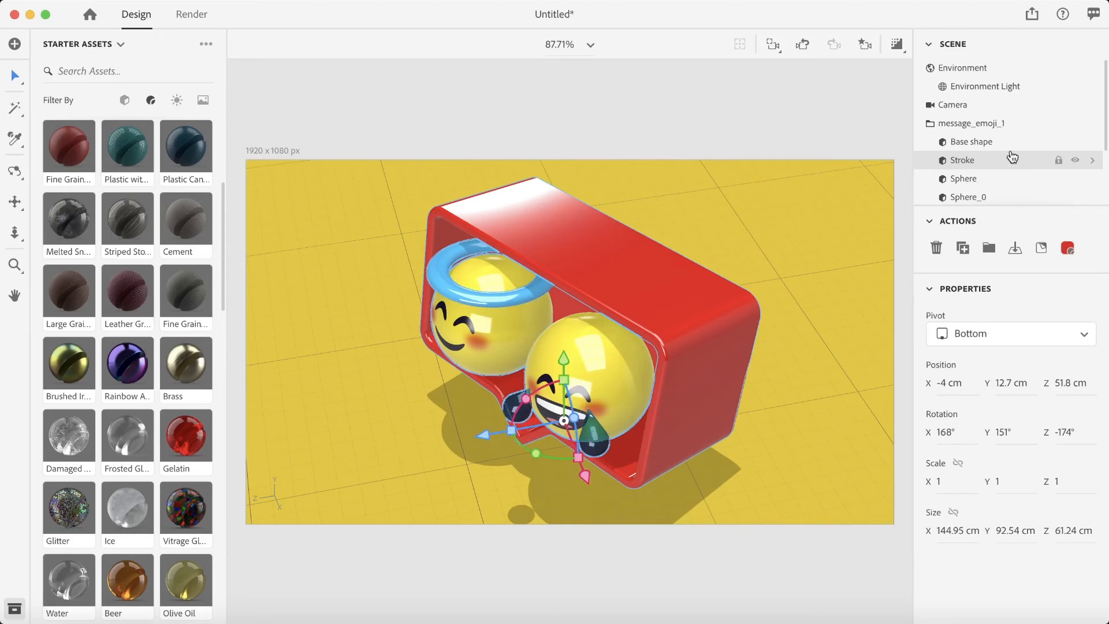
pyautogui.keyDown('shift'); pyautogui.click(1003, 148); pyautogui.keyUp('shift')
pyautogui.moveTo(498, 433); pyautogui.dragTo(503, 430)
pyautogui.moveTo(603, 463); pyautogui.dragTo(594, 462)
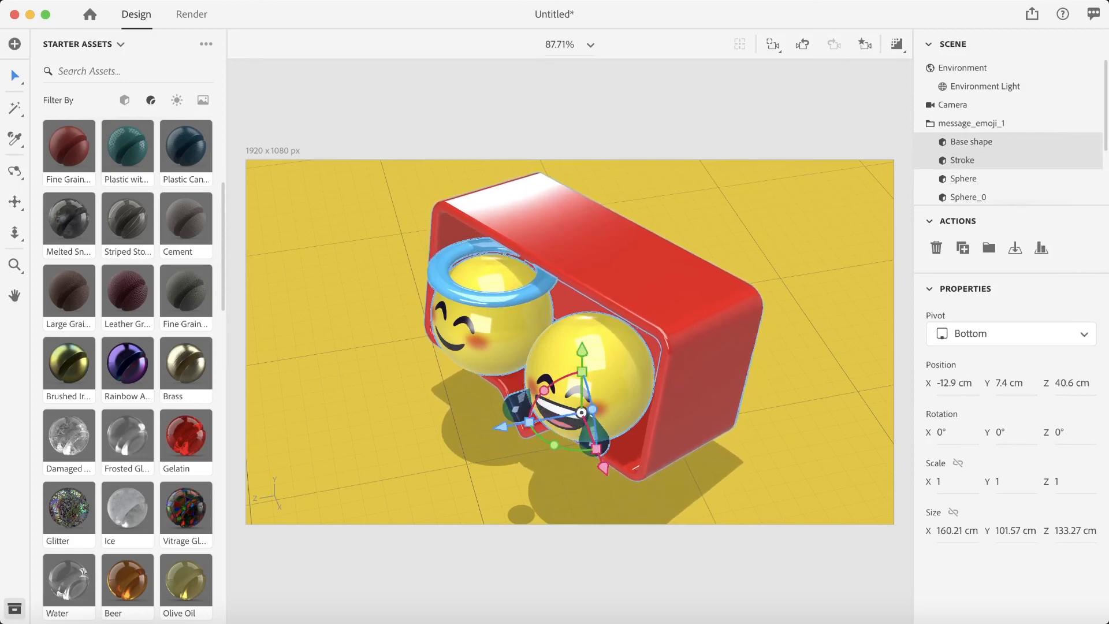
pyautogui.click(869, 49)
pyautogui.click(839, 102)
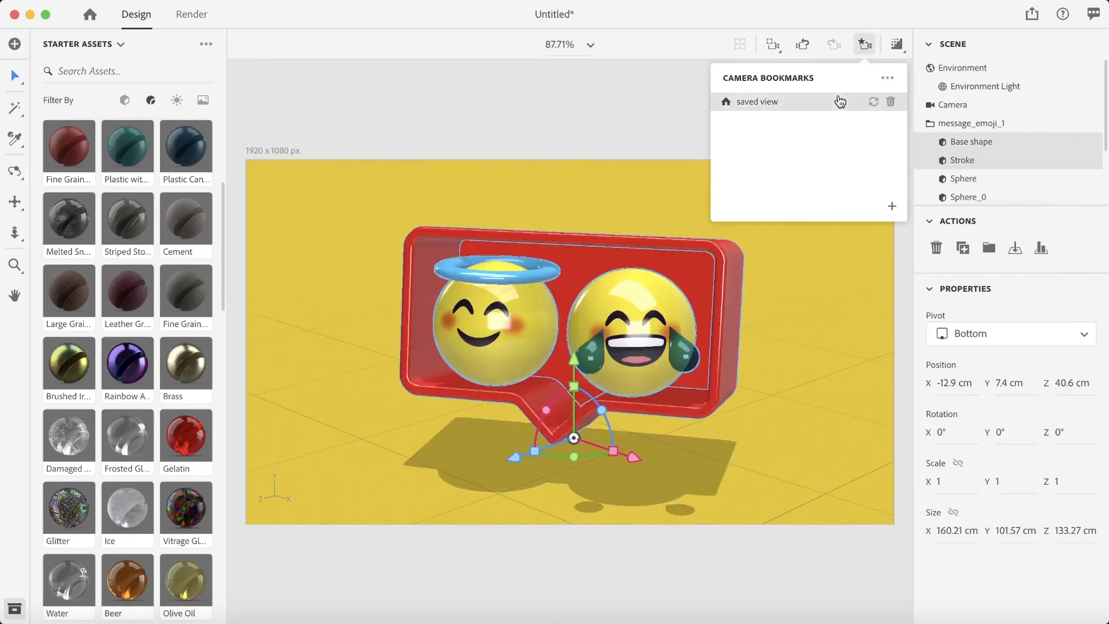
# Fine-tune the position of Base shape and Stroke to about X -12.1 cm, Y 6 cm, and check the render preview.
pyautogui.moveTo(628, 452); pyautogui.dragTo(623, 456)
pyautogui.moveTo(559, 367); pyautogui.dragTo(565, 358)
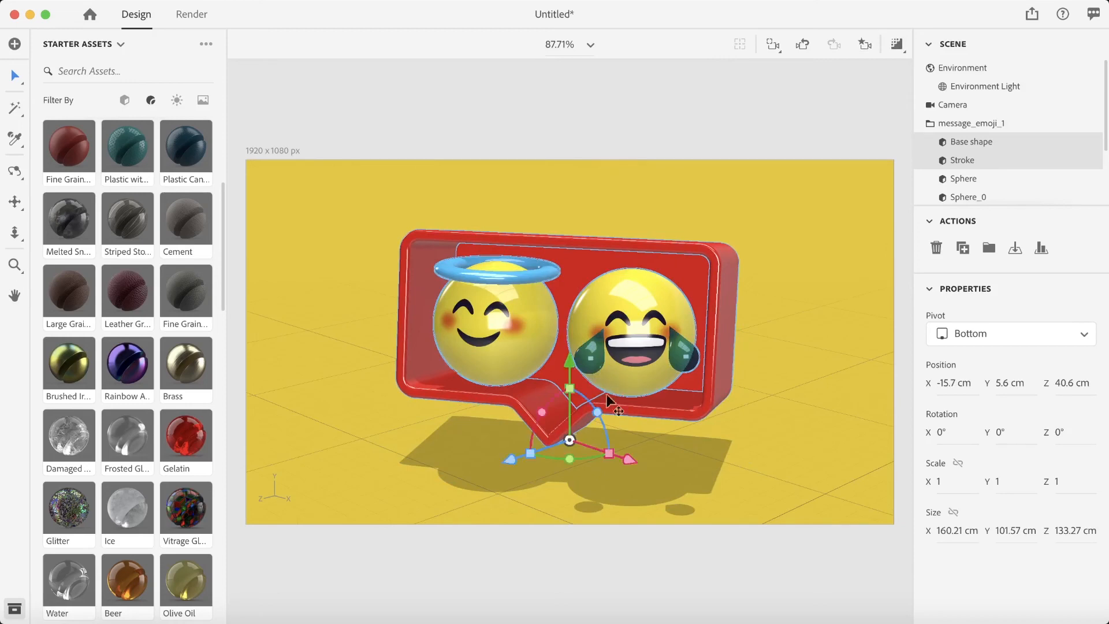
pyautogui.moveTo(629, 463); pyautogui.dragTo(631, 455)
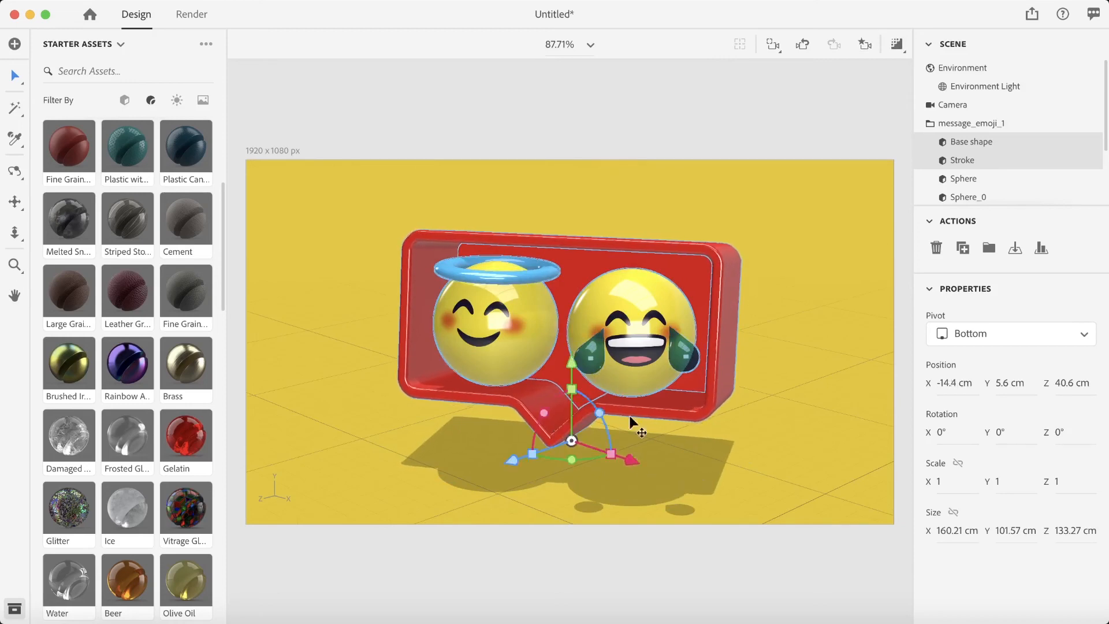
pyautogui.moveTo(576, 371); pyautogui.dragTo(573, 360)
pyautogui.moveTo(633, 451); pyautogui.dragTo(635, 455)
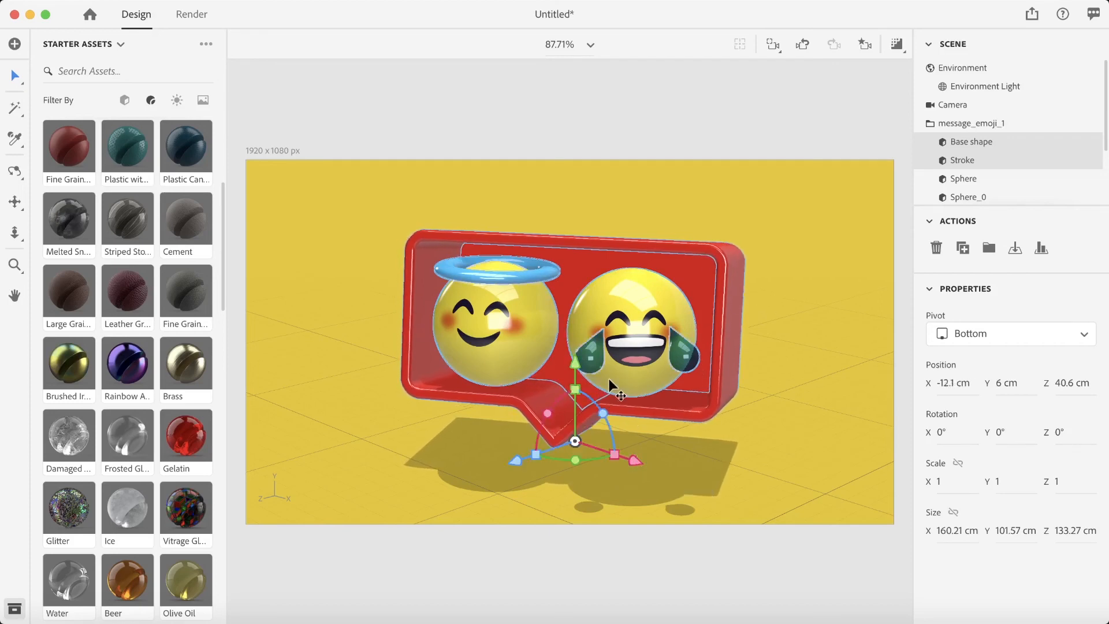
pyautogui.click(895, 46)
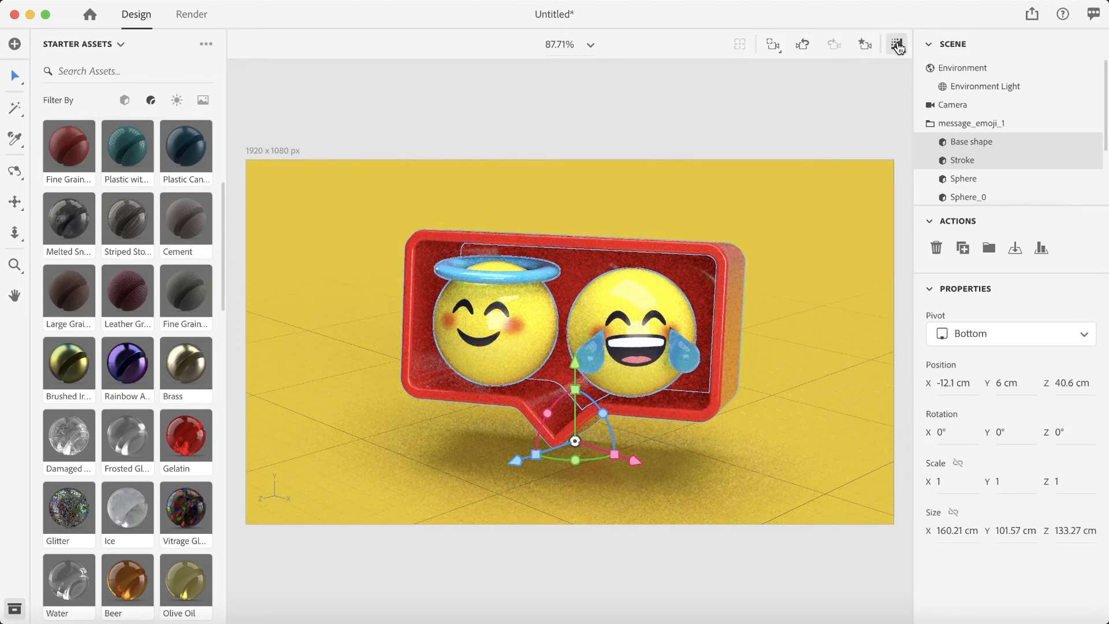
# Render the current view at High (Slow) quality as a 16-bit PSD with the export filename 2.
pyautogui.click(192, 19)
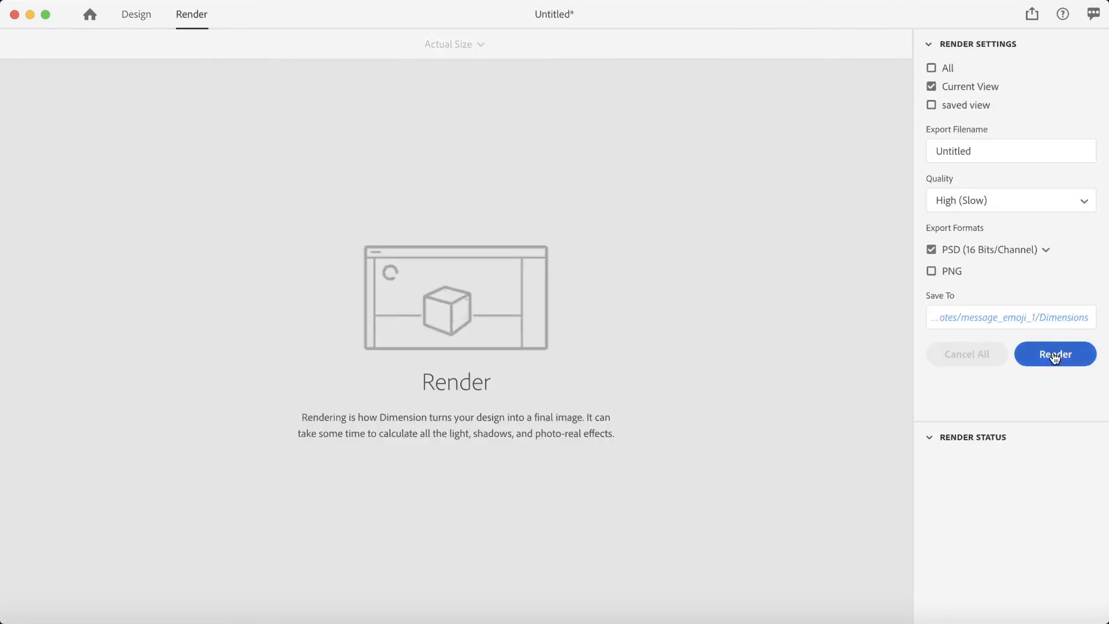
pyautogui.click(998, 155)
pyautogui.write('2')
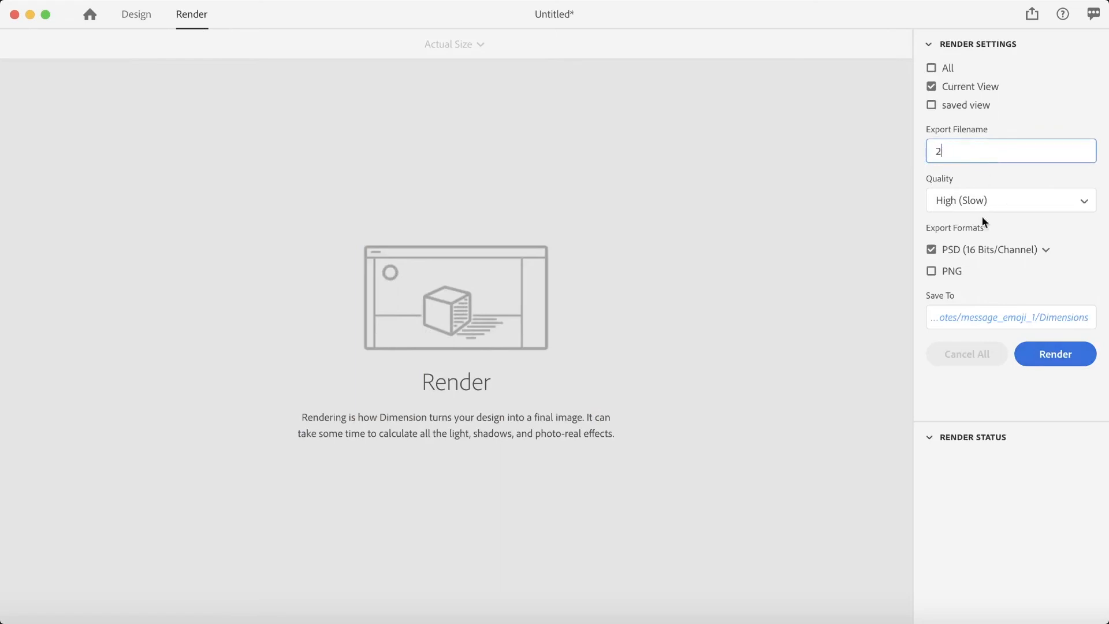
pyautogui.click(1060, 357)
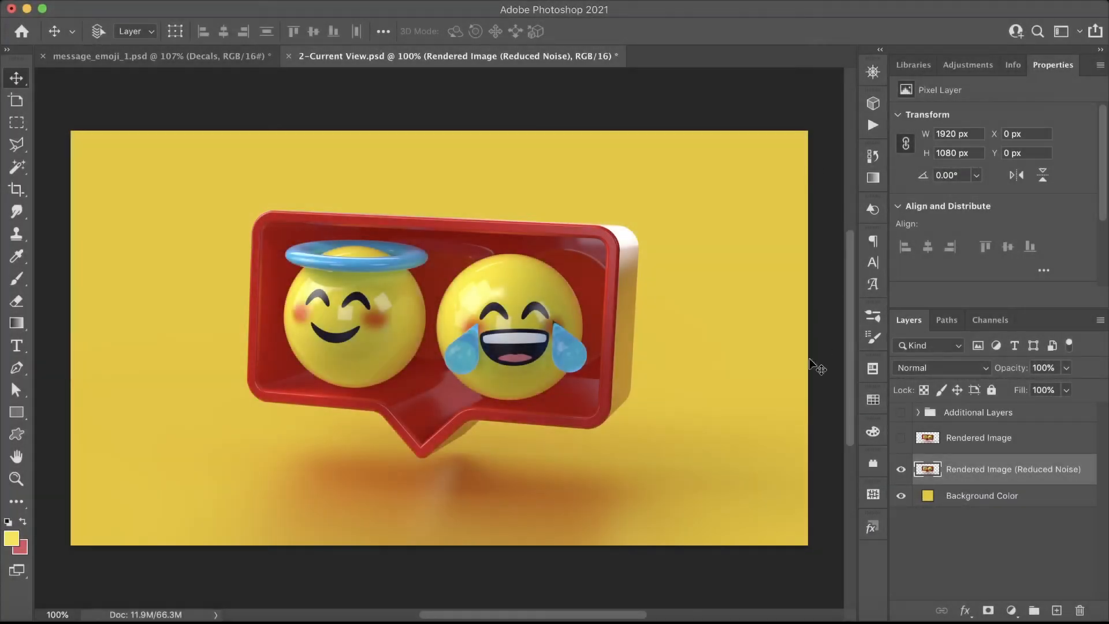
# In Photoshop, convert the Rendered Image (Reduced Noise) layer of 2-Current View.psd to a smart object.
pyautogui.rightClick(989, 465)
pyautogui.scroll(-3, 861, 543)
pyautogui.click(895, 545)
# Duplicate the Rendered Image (Reduced Noise) layer into message_emoji_1.psd and switch to that document.
pyautogui.rightClick(1068, 467)
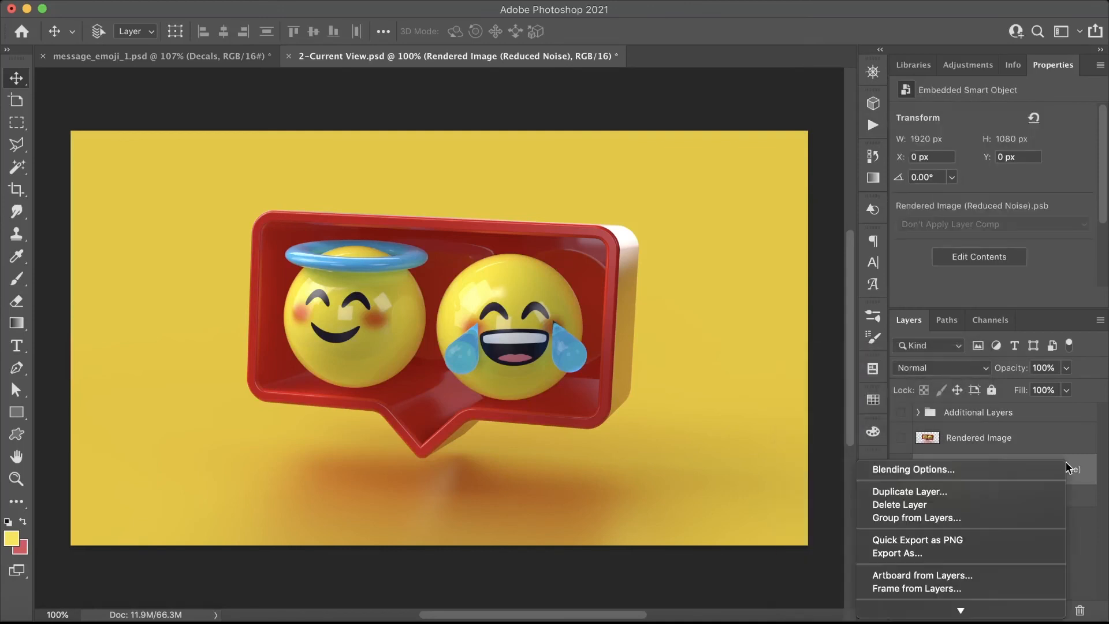
pyautogui.click(925, 491)
pyautogui.click(586, 325)
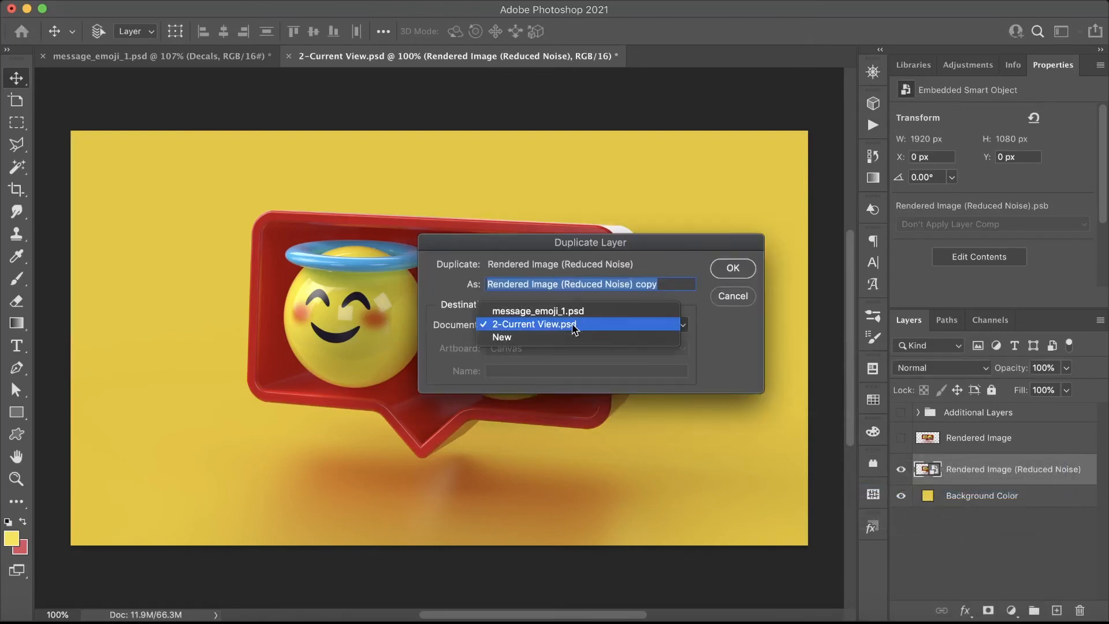
pyautogui.click(550, 312)
pyautogui.click(732, 268)
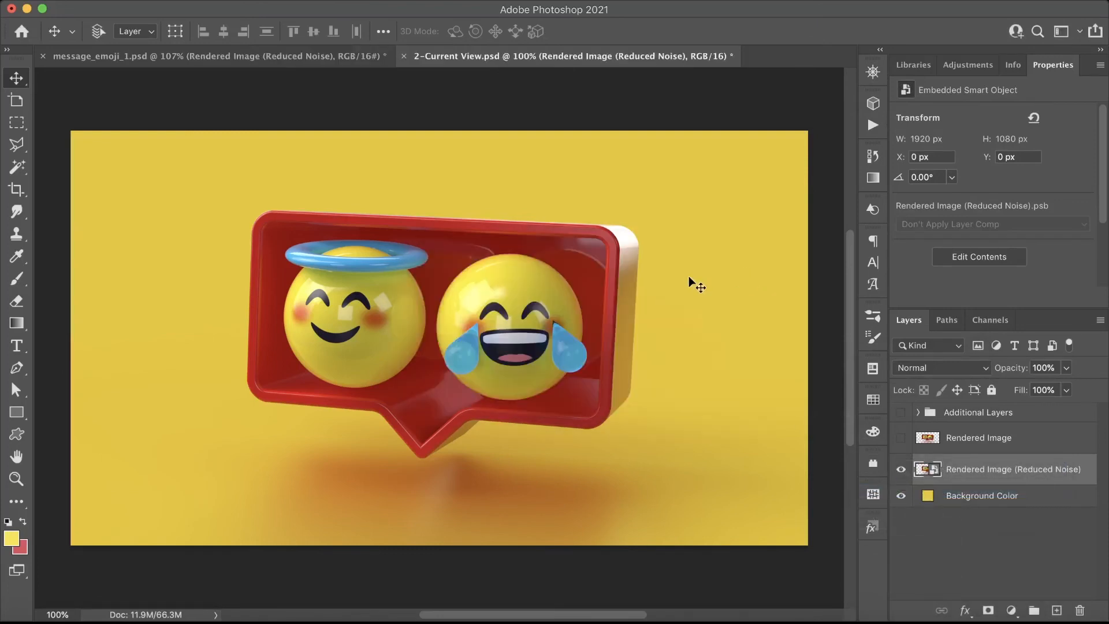
pyautogui.click(244, 56)
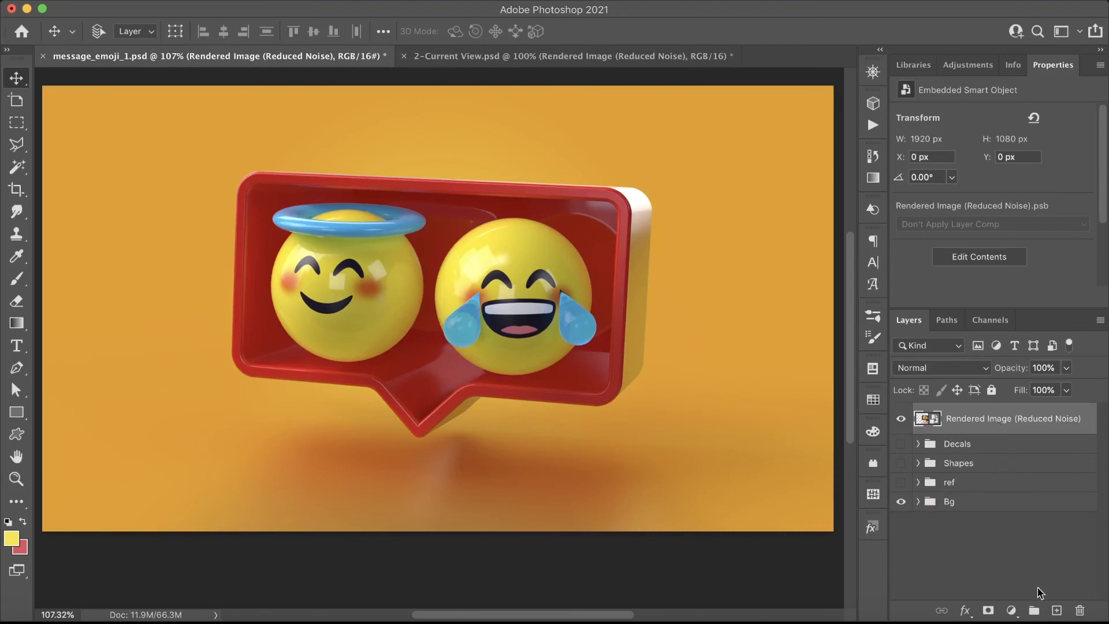
# Add a new layer clipped to Rendered Image (Reduced Noise) and set its blend mode to Color Dodge.
pyautogui.click(1056, 610)
pyautogui.keyDown('alt'); pyautogui.click(945, 432); pyautogui.keyUp('alt')
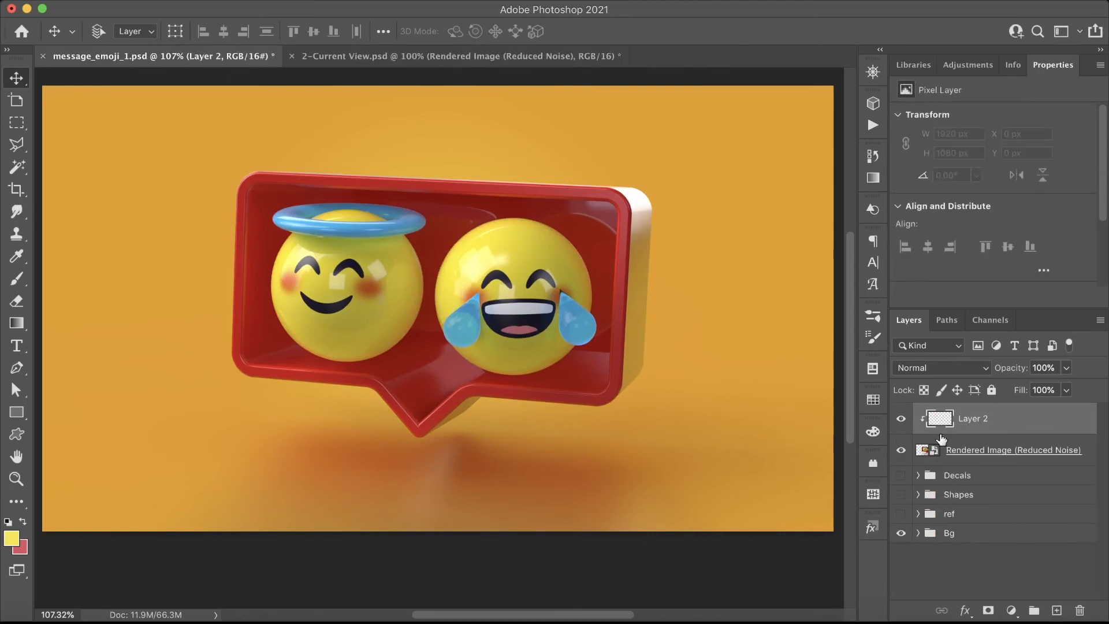
pyautogui.click(927, 372)
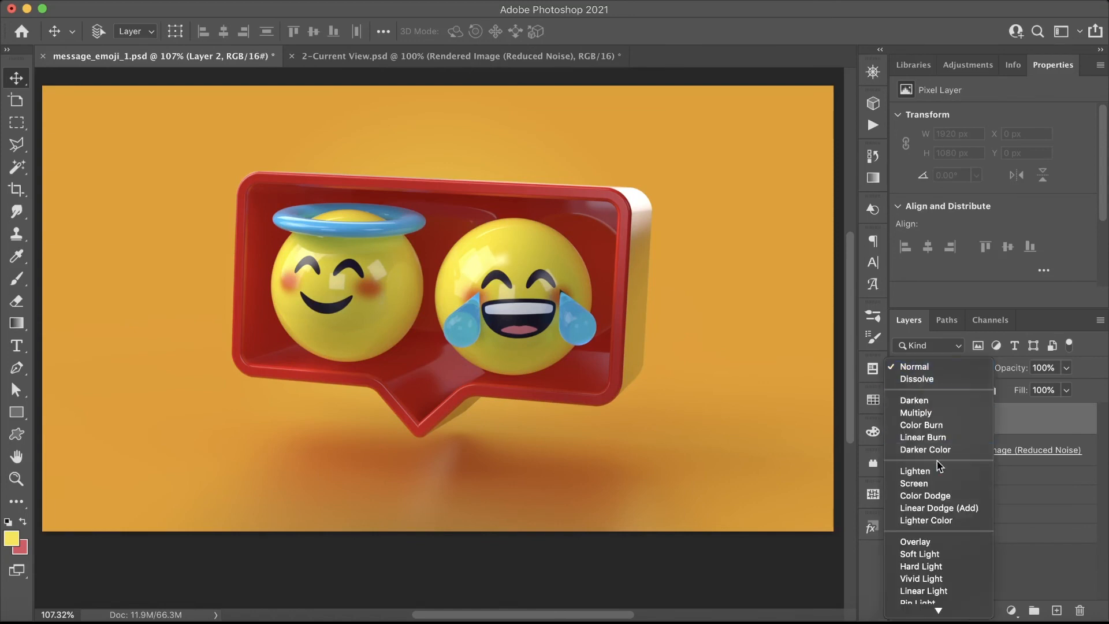
pyautogui.click(938, 500)
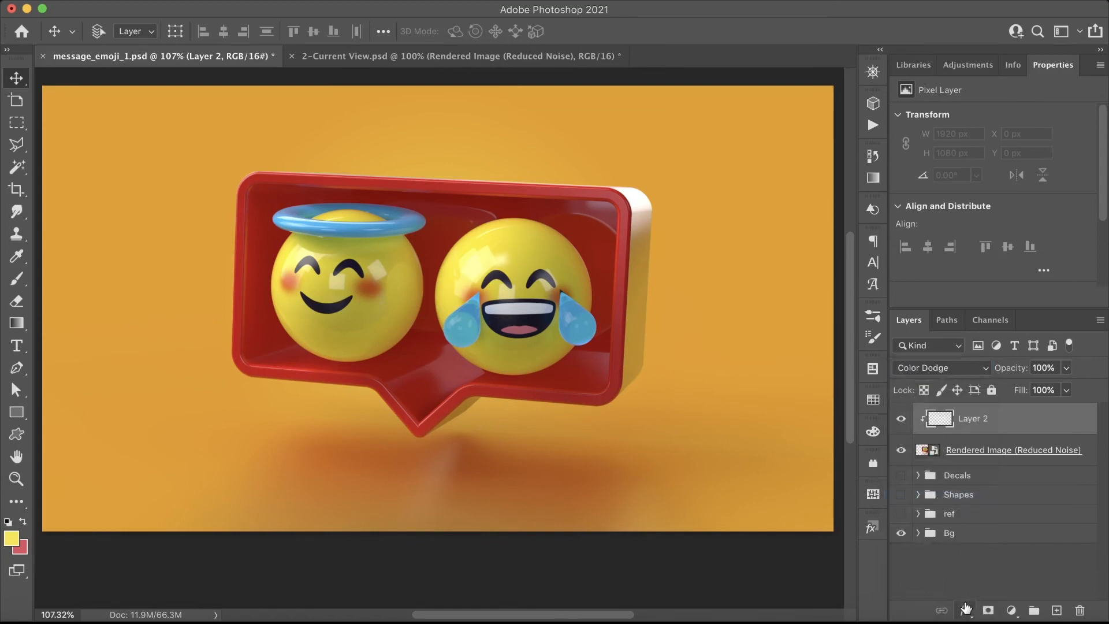
# Turn off Transparency Shapes Layer in the blending options of the clipped Color Dodge layer.
pyautogui.click(965, 611)
pyautogui.click(998, 442)
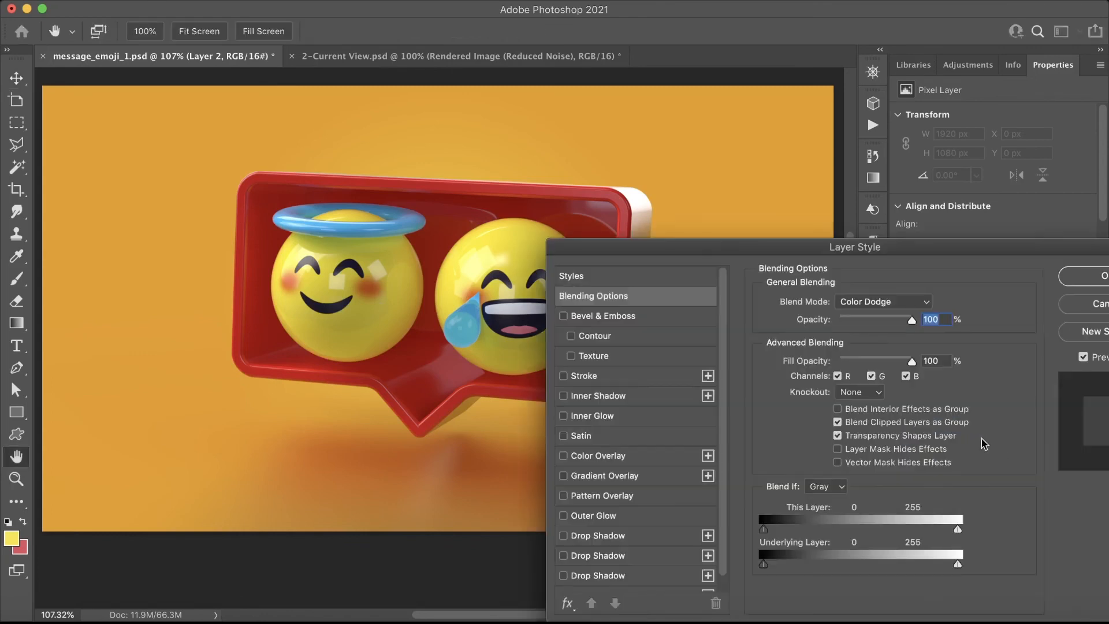
pyautogui.click(1075, 277)
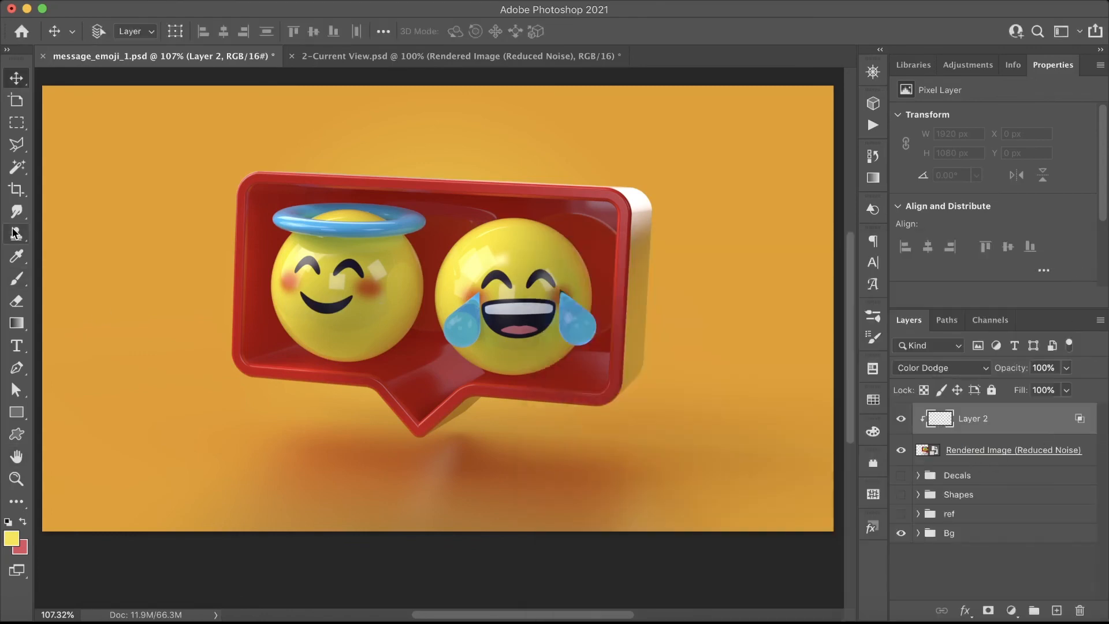
# Paint yellow glow over both emoji spheres on the Color Dodge layer with a soft 500 px Brush, sampling the color from the laughing emoji.
pyautogui.click(18, 280)
pyautogui.press('[')
pyautogui.press('[')
pyautogui.press('[')
pyautogui.press(']')
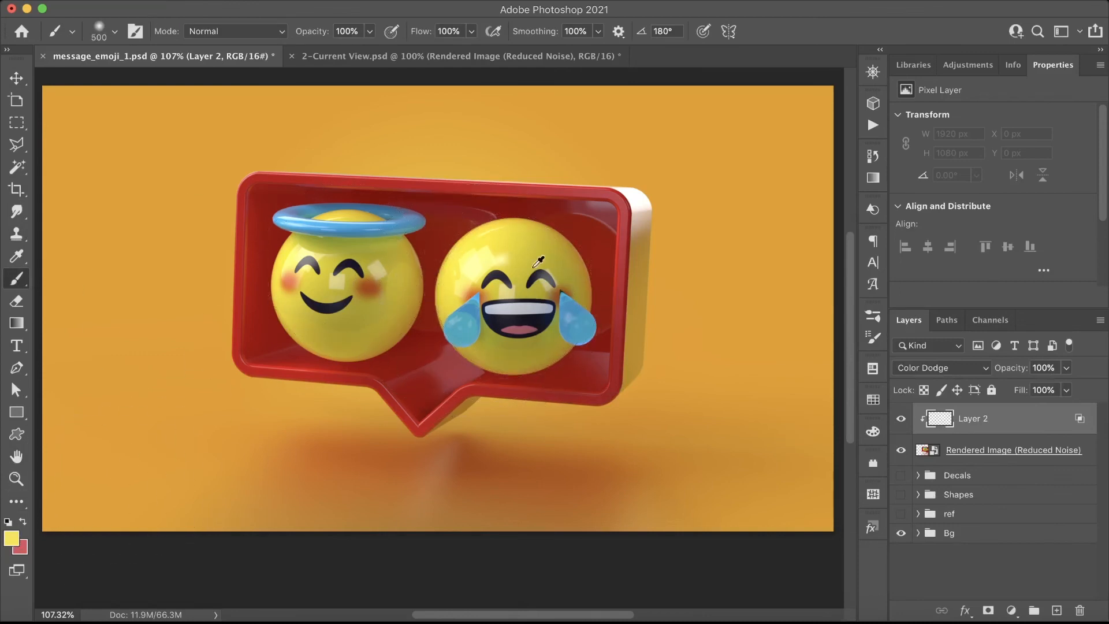
pyautogui.keyDown('alt'); pyautogui.click(492, 246); pyautogui.keyUp('alt')
pyautogui.hotkey('alt', 'BackSpace')
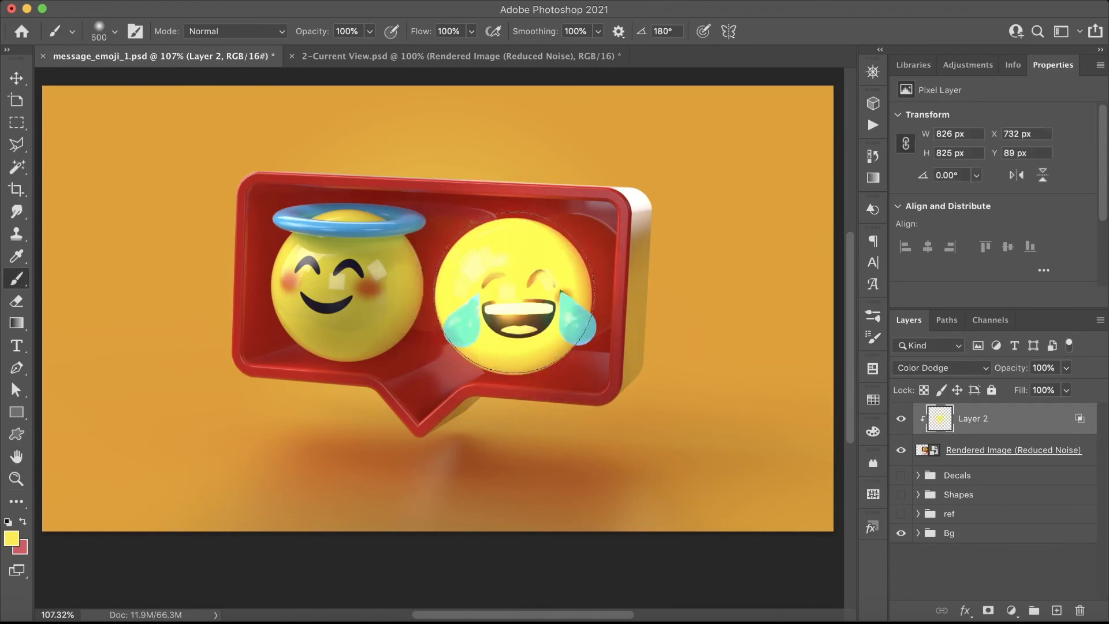
pyautogui.click(338, 287)
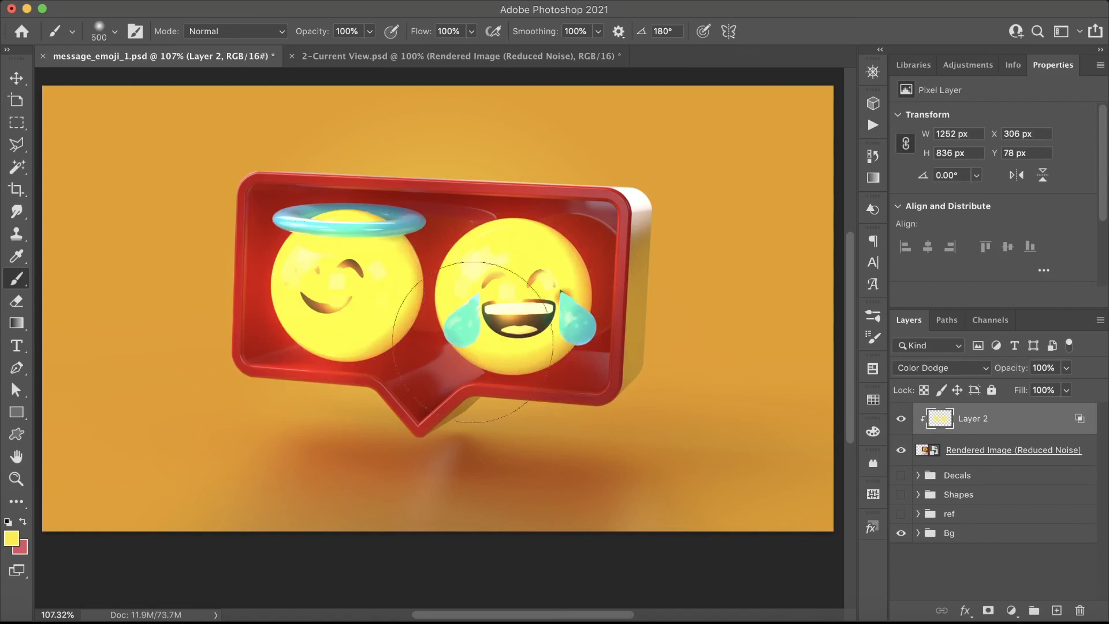
# Set the Color Dodge layer's fill to 25% and compare the render with and without the glow.
pyautogui.click(1067, 390)
pyautogui.moveTo(1060, 405); pyautogui.dragTo(1013, 409)
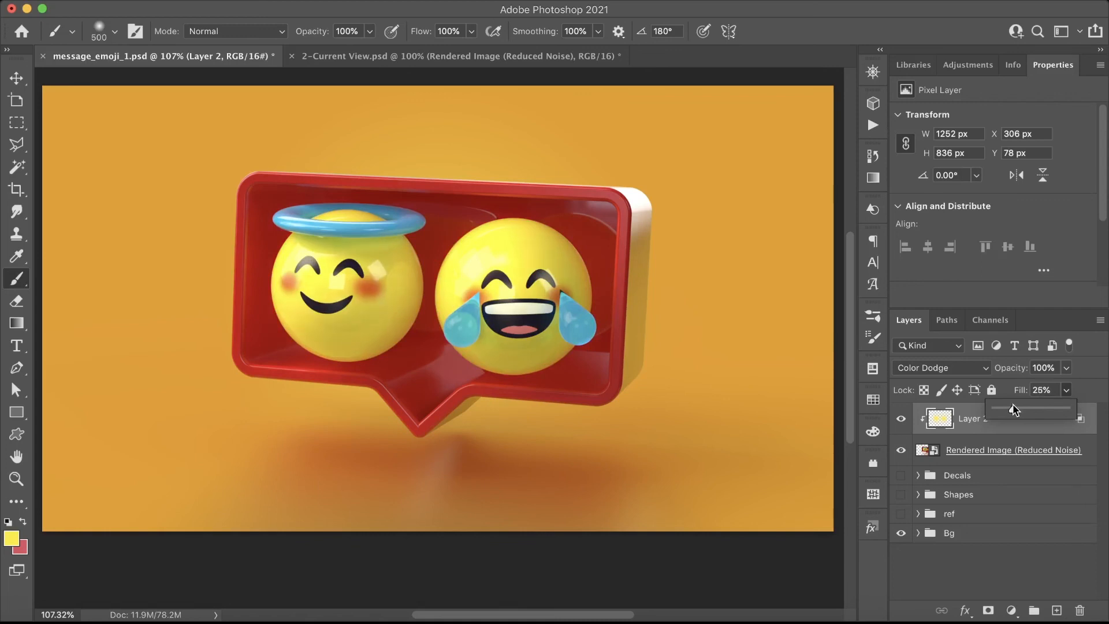
pyautogui.click(985, 430)
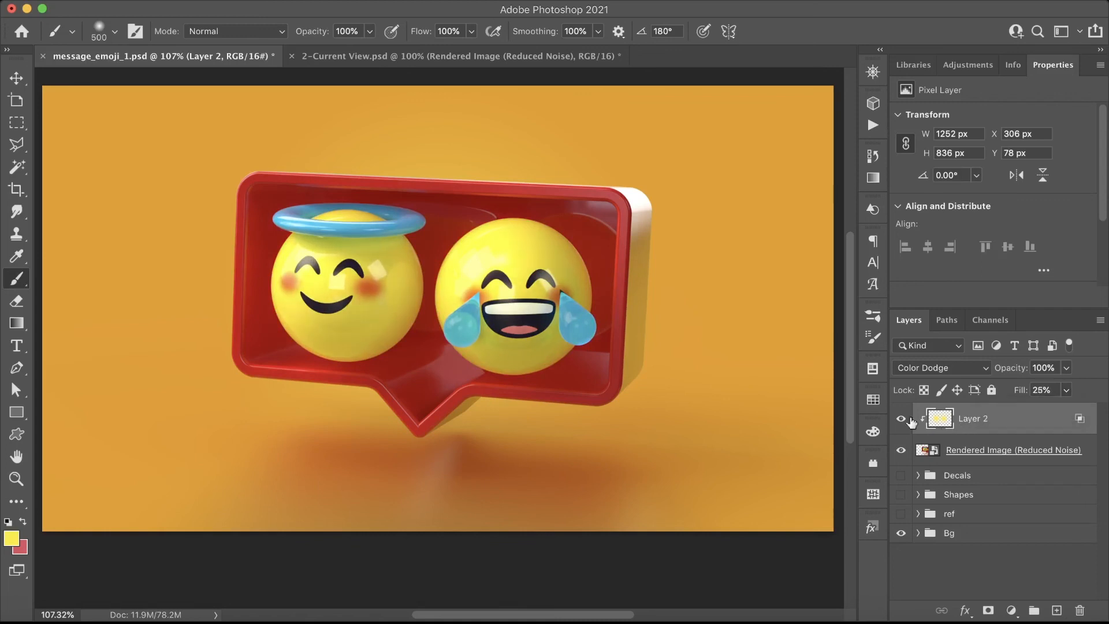
pyautogui.click(900, 418)
pyautogui.click(901, 418)
pyautogui.click(901, 418)
pyautogui.click(901, 418)
# Set up the Eraser tool with 30% opacity and a 400 px brush size.
pyautogui.click(16, 301)
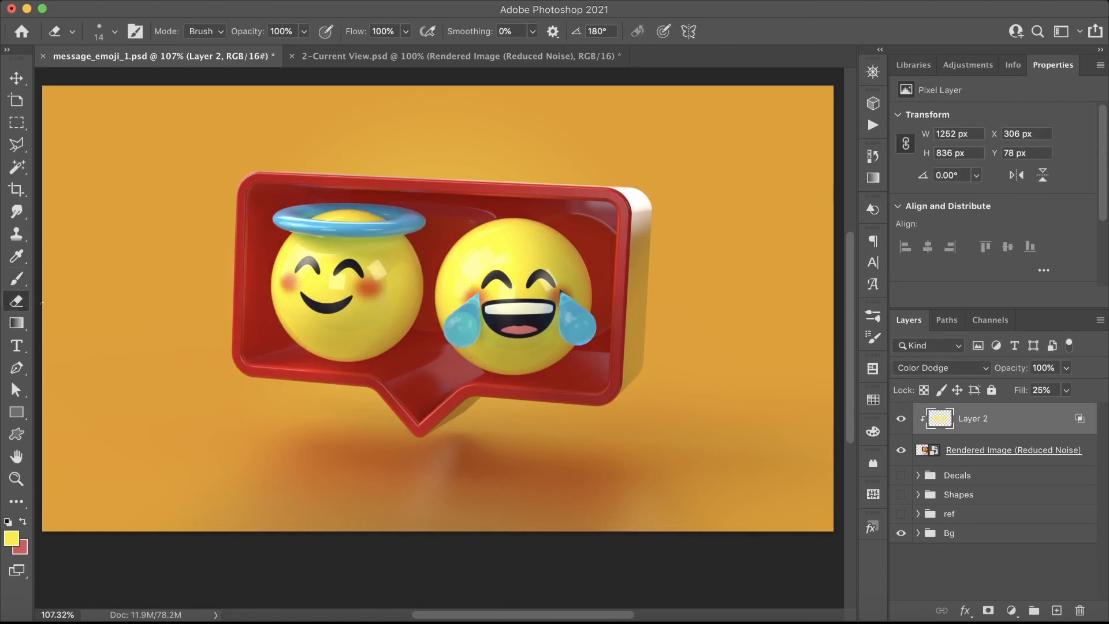
pyautogui.moveTo(289, 34); pyautogui.dragTo(228, 37)
pyautogui.write('30')
pyautogui.press('Tab')
pyautogui.click(754, 27)
pyautogui.press(']')
pyautogui.press(']')
pyautogui.press(']')
pyautogui.press(']')
pyautogui.press(']')
pyautogui.press(']')
pyautogui.press(']')
pyautogui.press(']')
pyautogui.press(']')
pyautogui.press(']')
pyautogui.press(']')
pyautogui.press(']')
pyautogui.press(']')
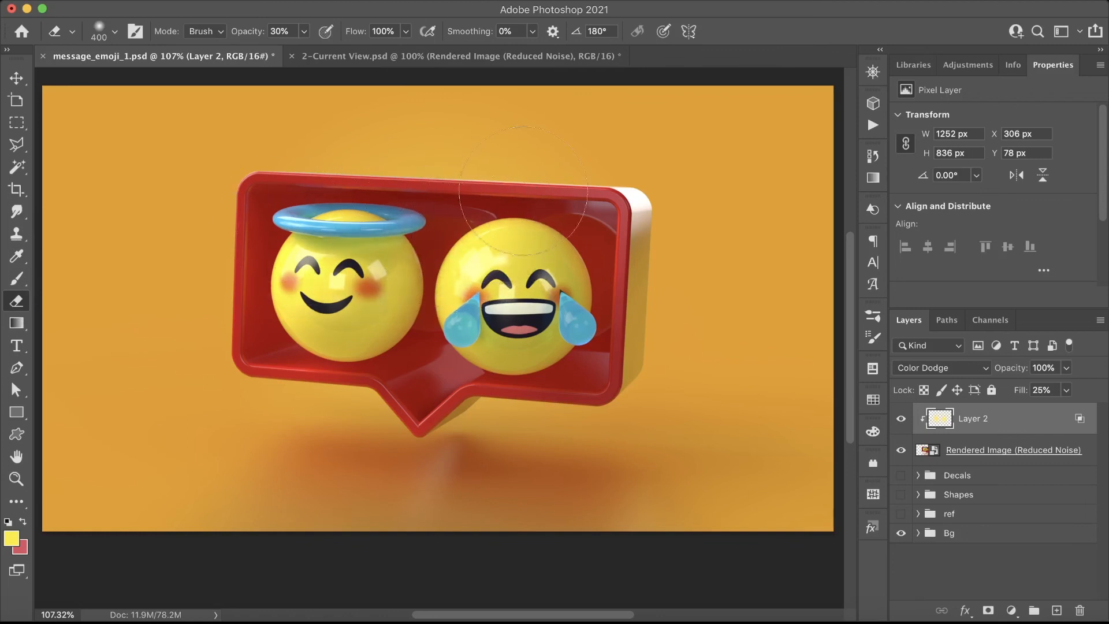
# Toggle the visibility of Layer 2 to examine its glow effect on the emoji spheres.
pyautogui.click(902, 420)
pyautogui.click(902, 421)
pyautogui.click(902, 420)
pyautogui.click(902, 420)
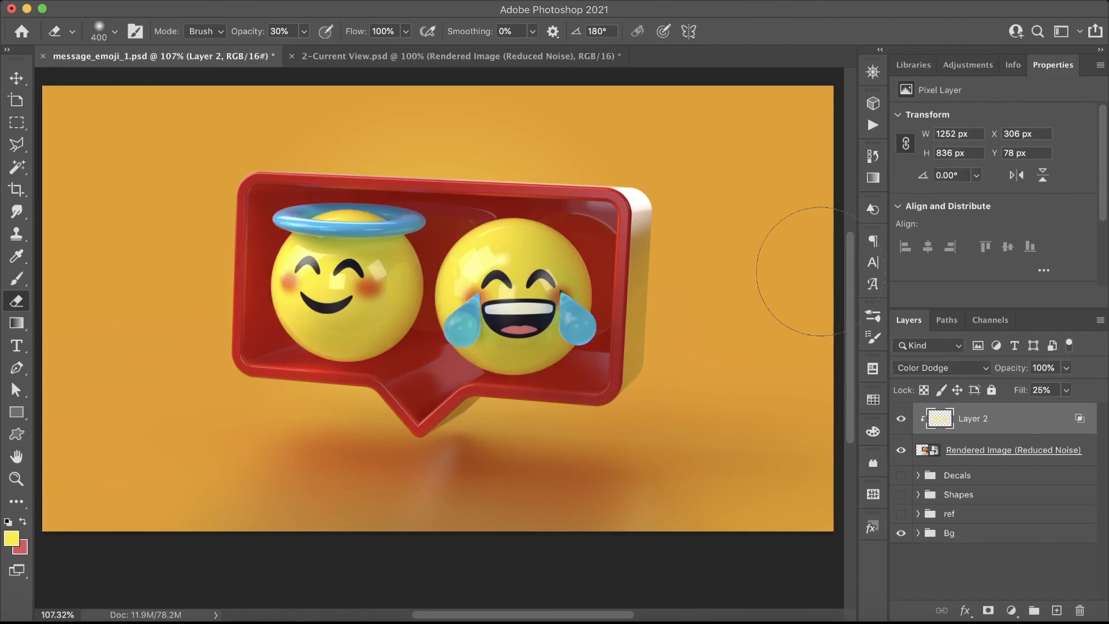